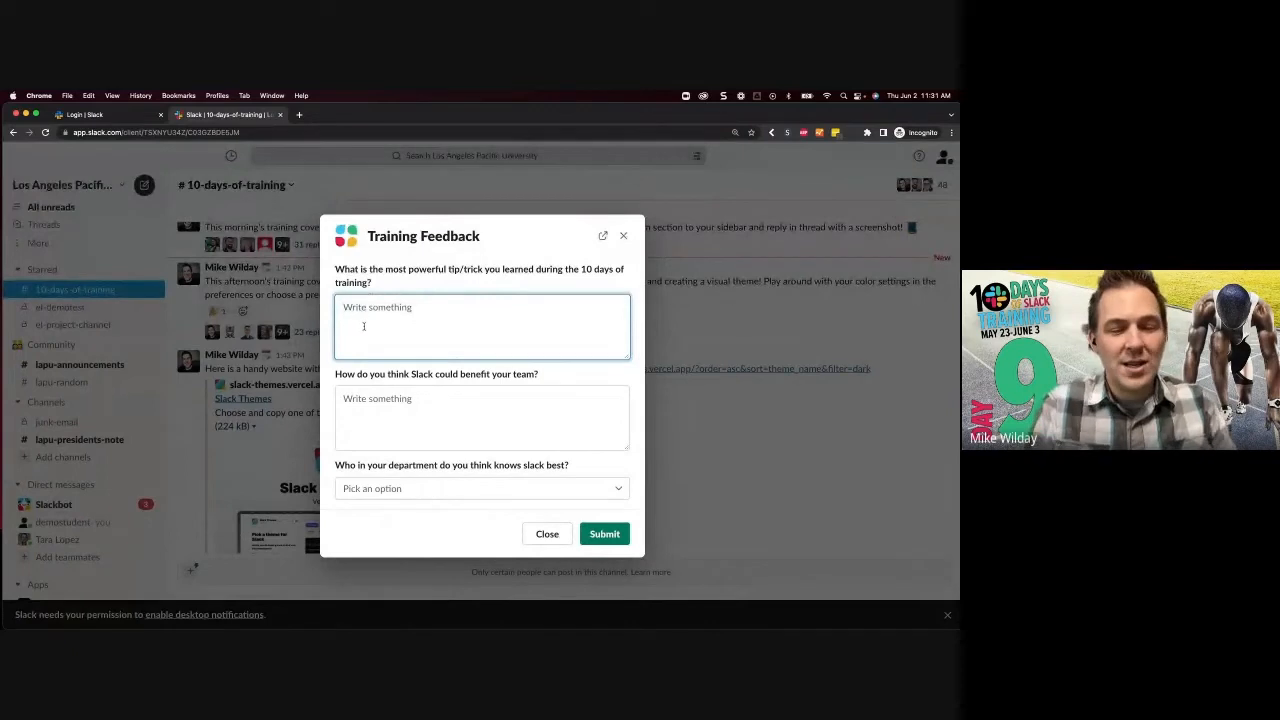
Step: Answer both text questions of the Training Feedback form with "Test"
text(Test)
key(Tab)
text(Test)
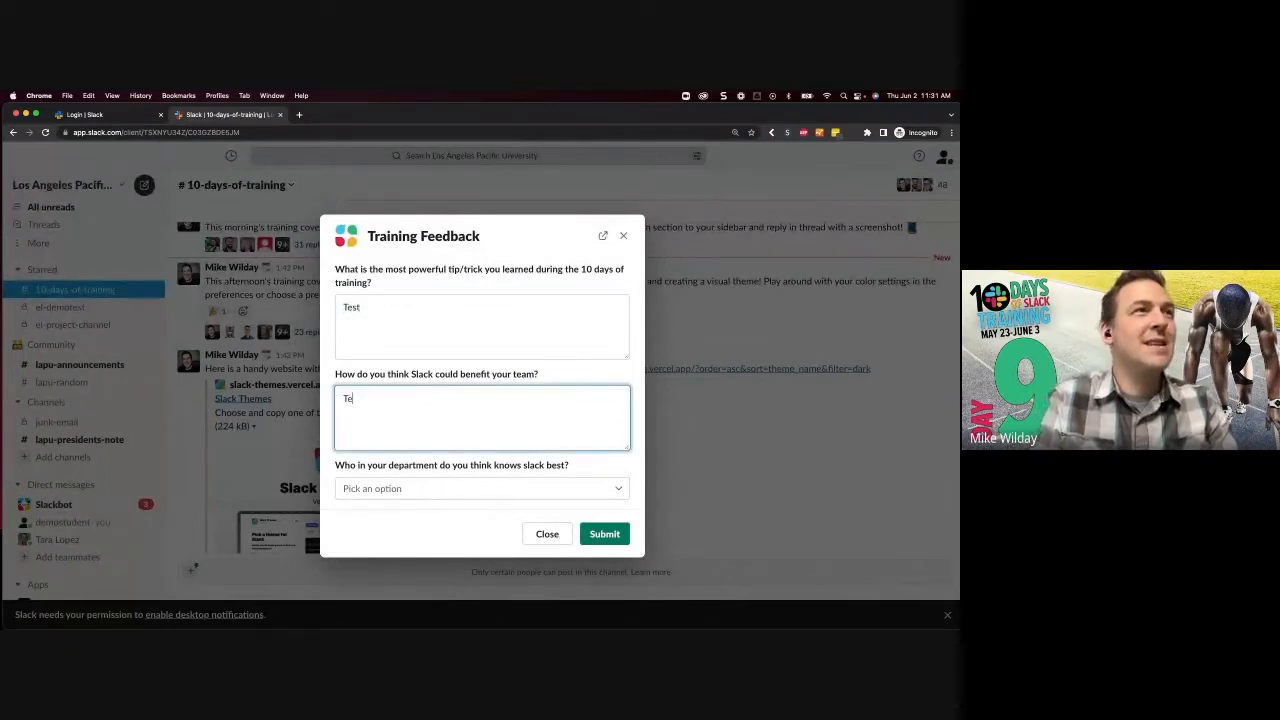
key(Tab)
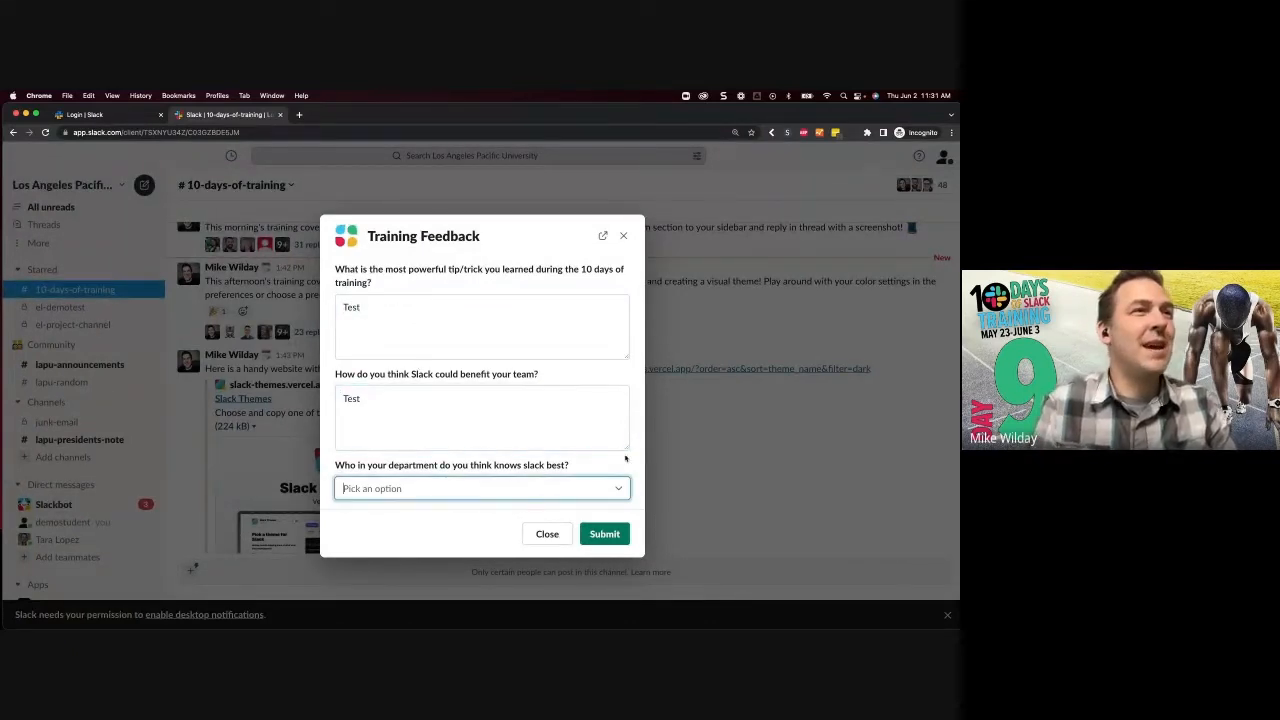
Step: Pick a colleague as the person who knows Slack best, submit the form, and view the submission in the channel
click(616, 490)
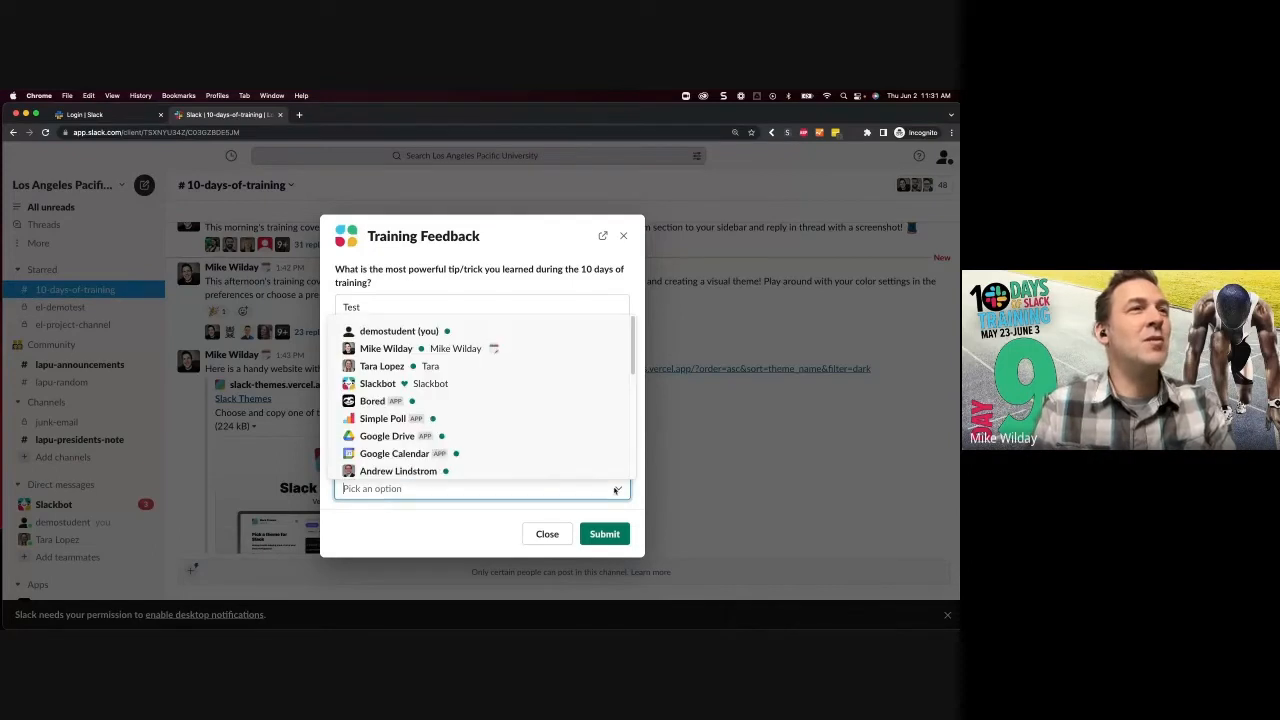
scroll(443, 448, down, 5)
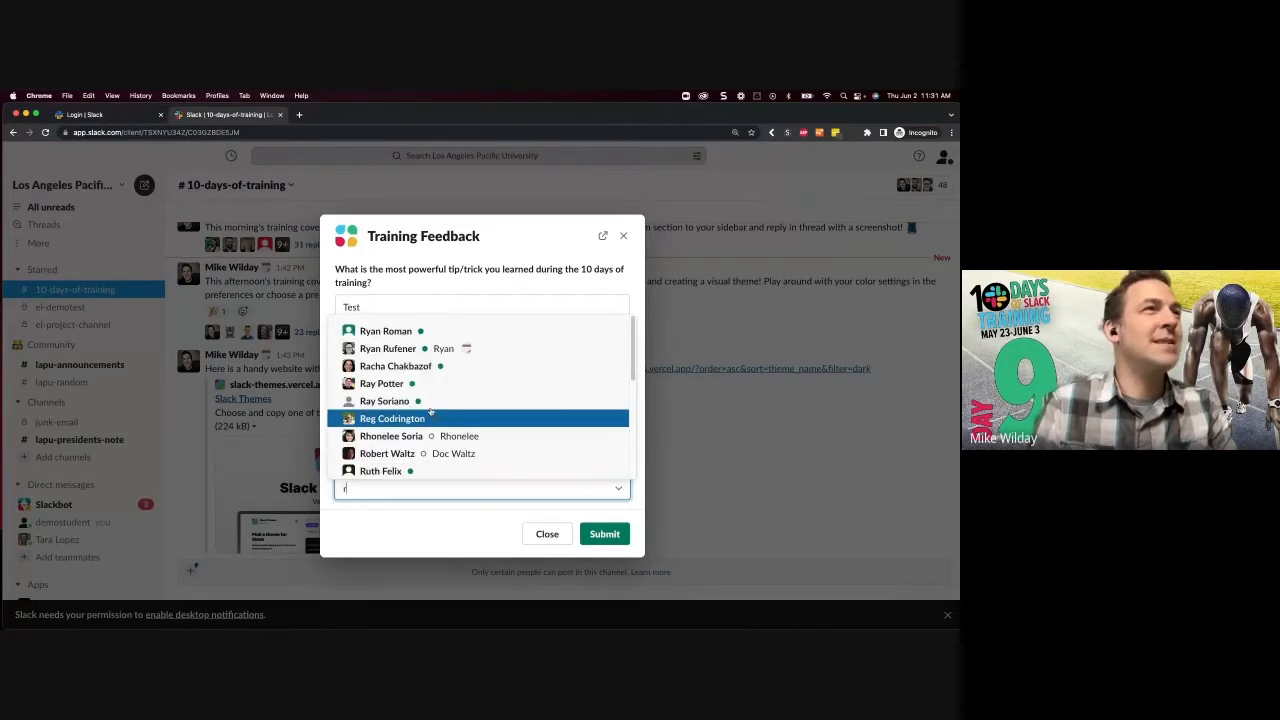
click(409, 347)
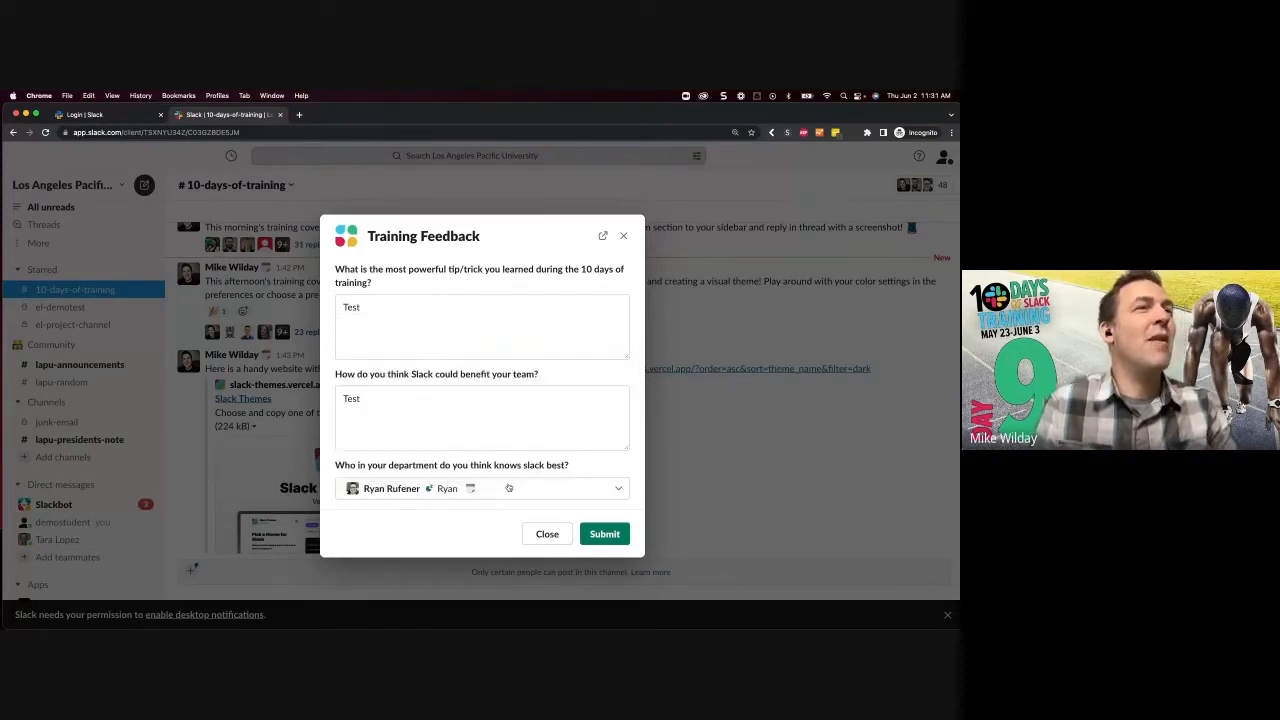
click(604, 534)
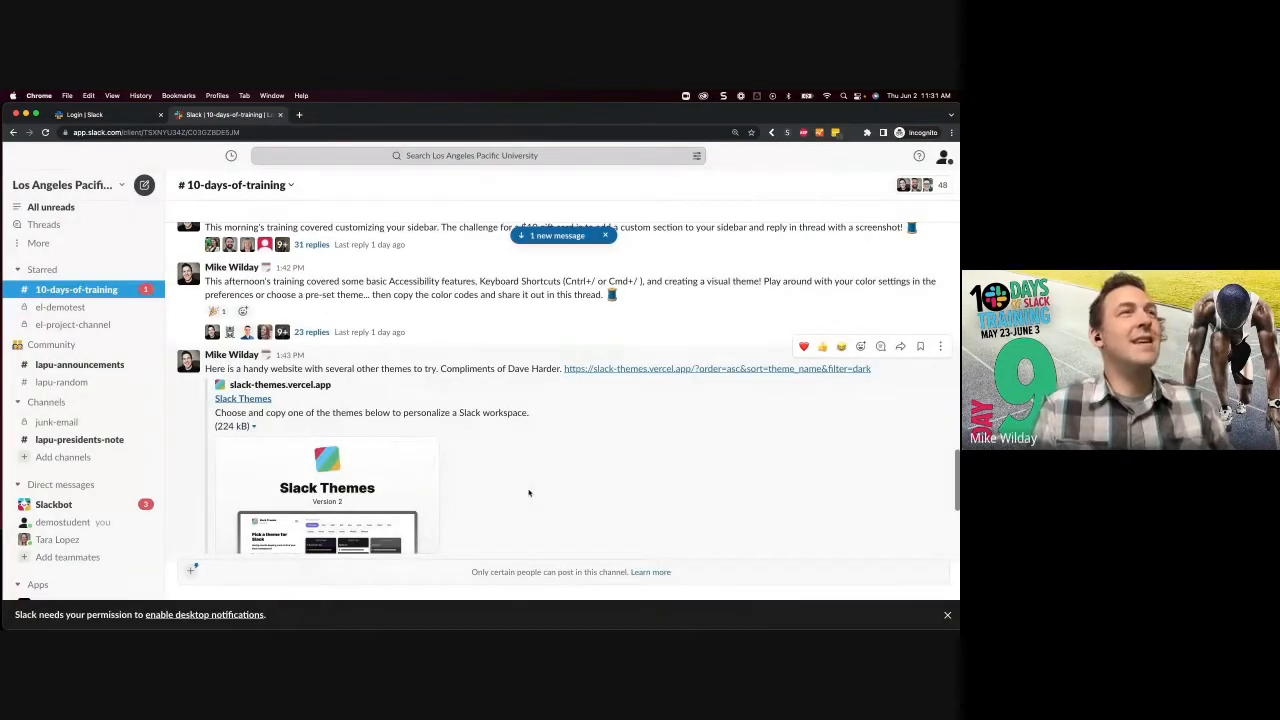
scroll(529, 494, down, 5)
scroll(529, 494, down, 3)
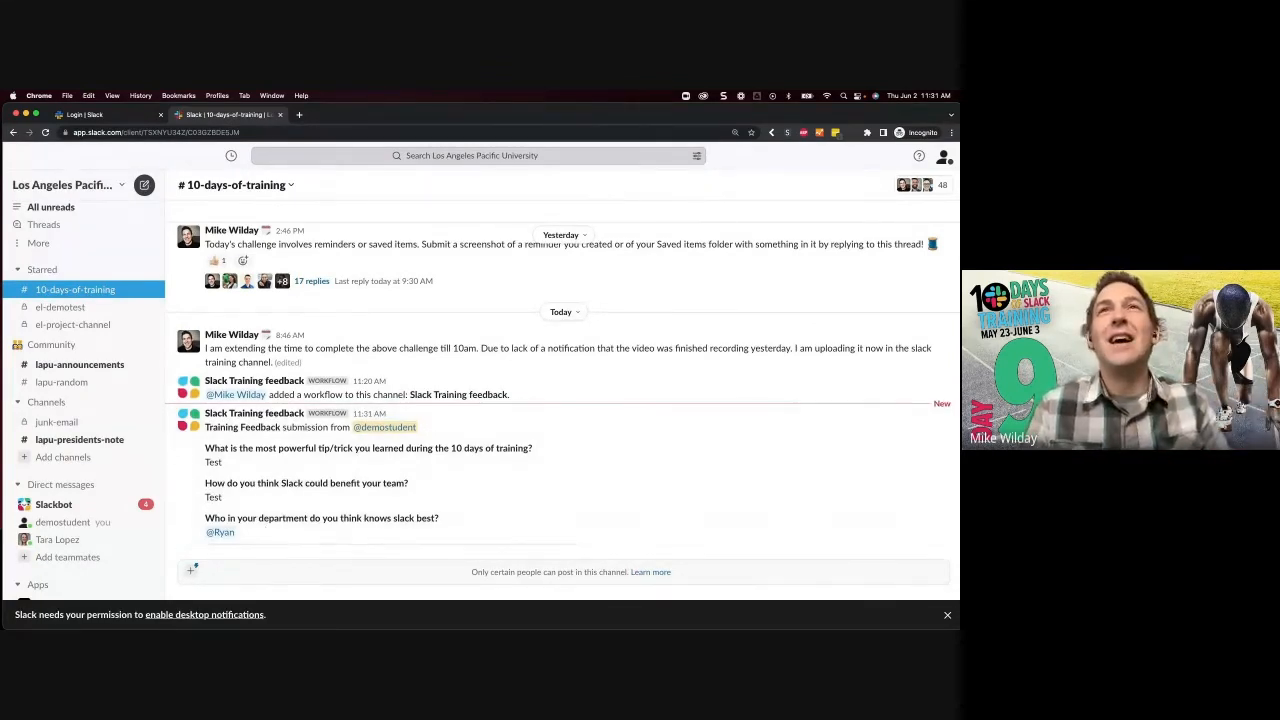
Step: Open a new browser window and go to sheets.google.com
key(super+n)
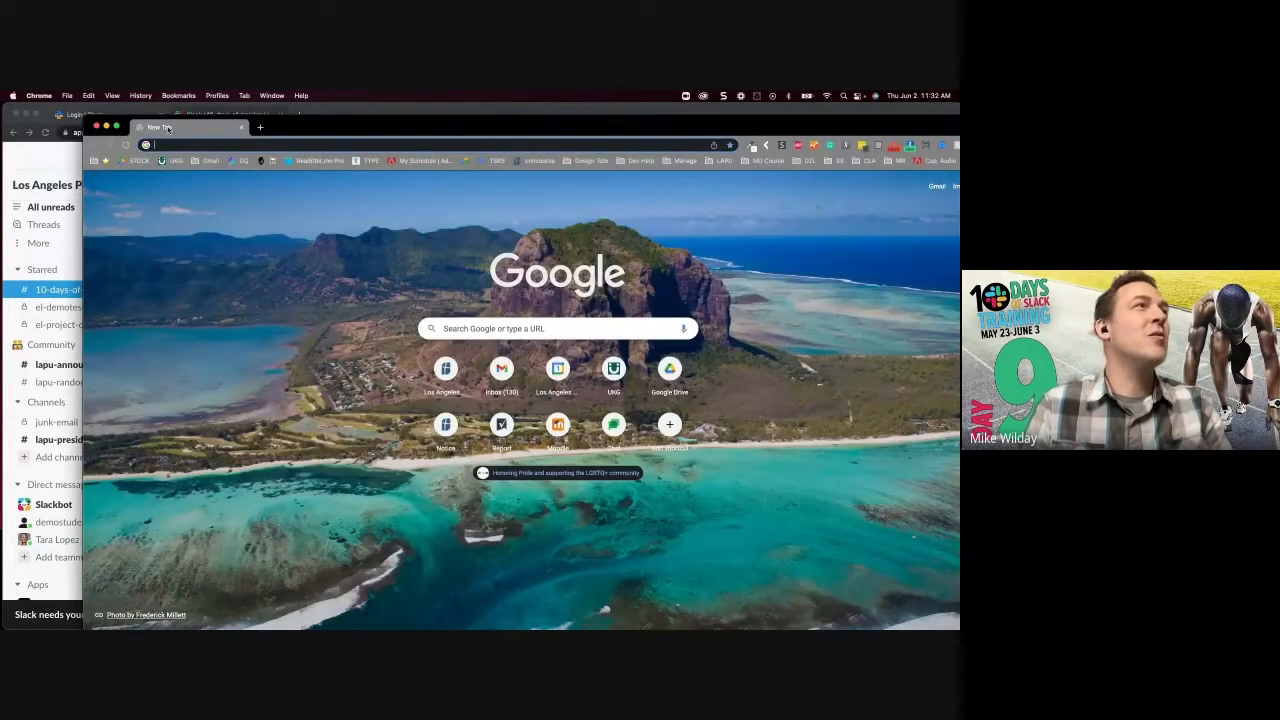
drag(168, 128, 82, 116)
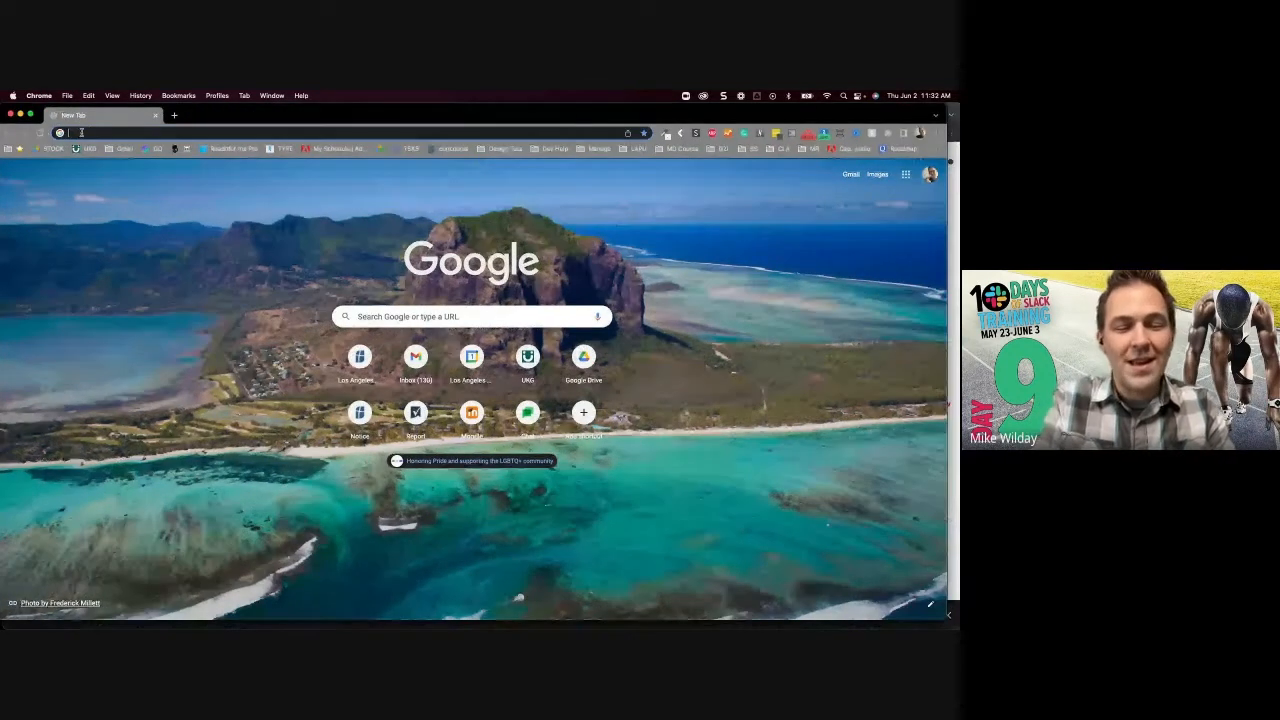
text(sheets.gi)
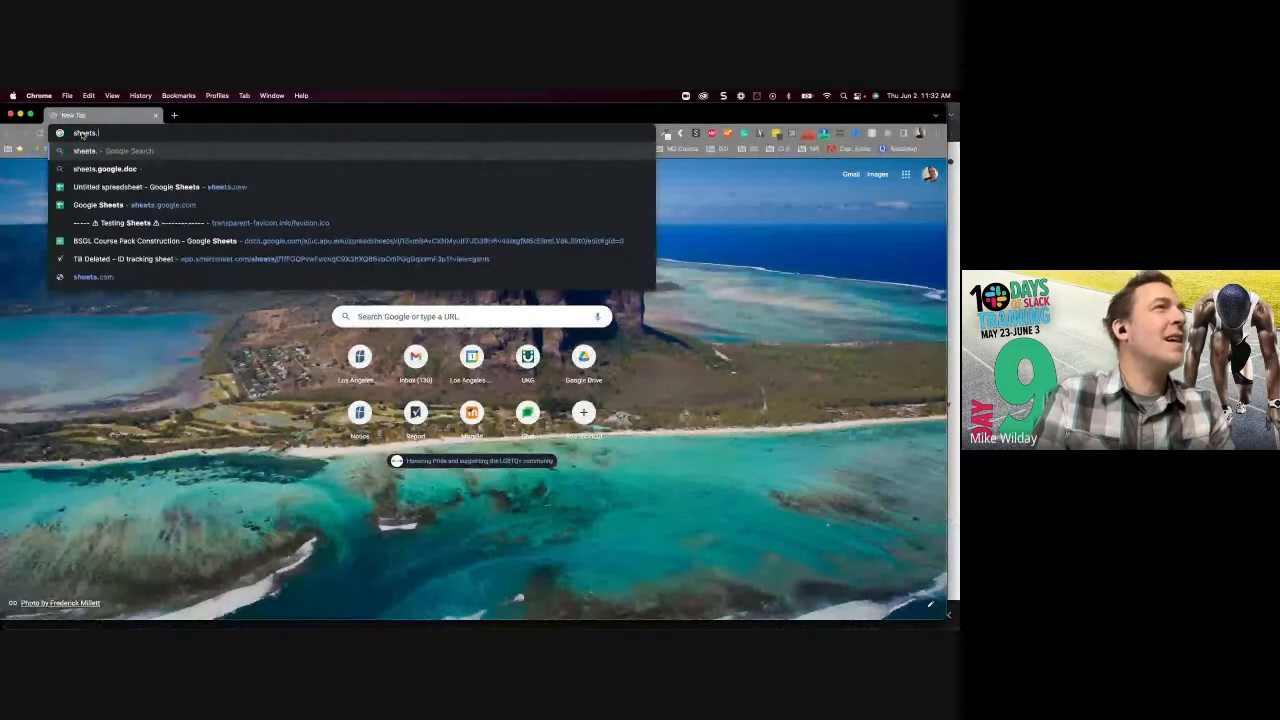
key(BackSpace)
key(BackSpace)
key(BackSpace)
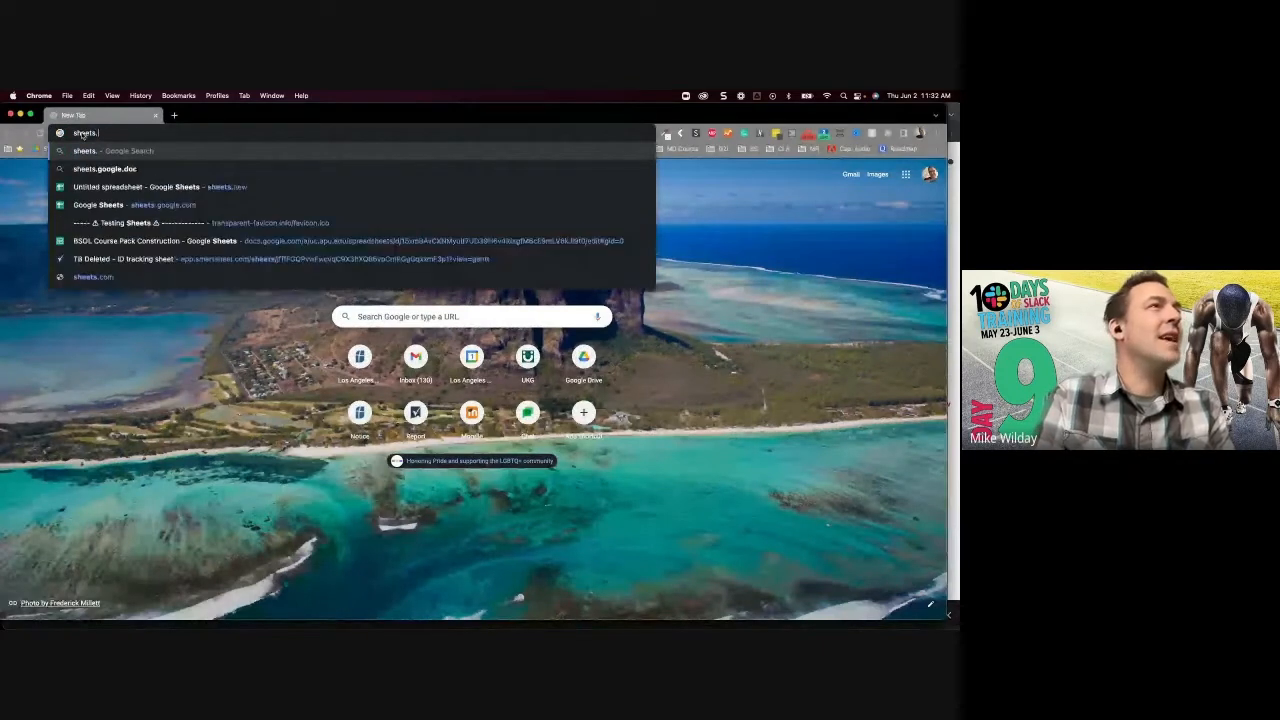
text(gi)
key(BackSpace)
text(oogle.com)
key(Return)
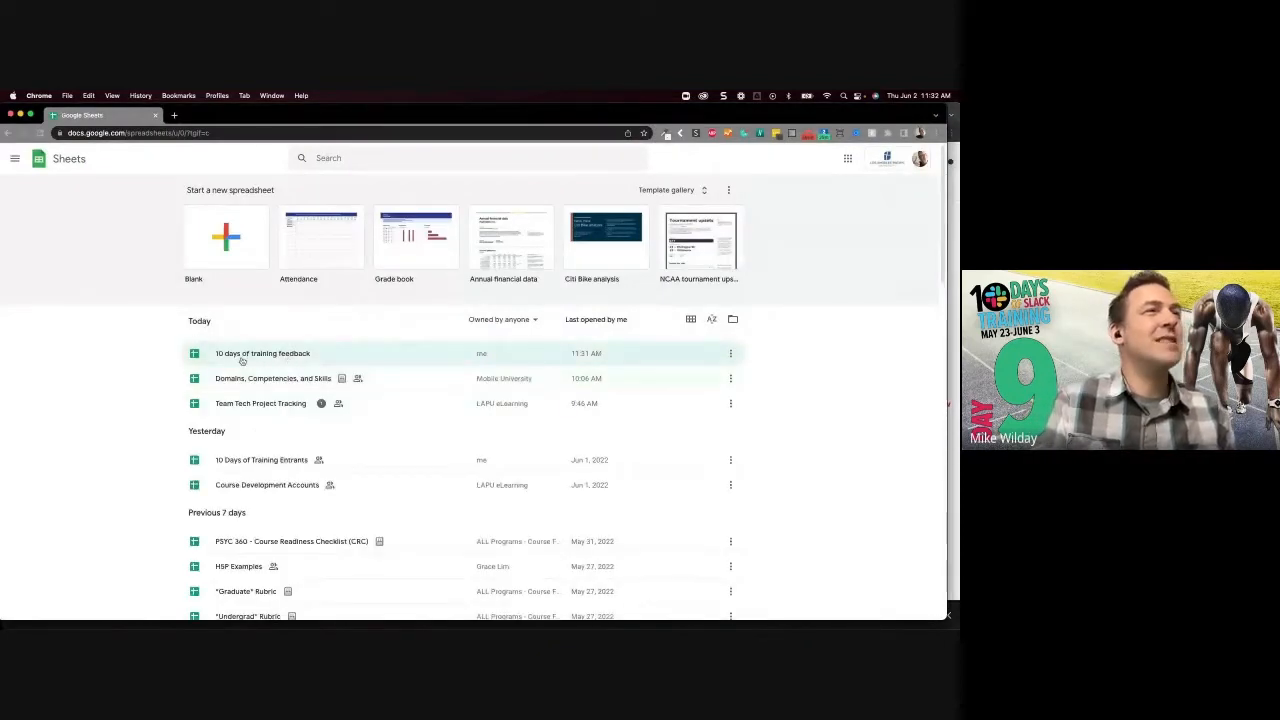
Step: Open the "10 days of training feedback" spreadsheet, examine the recorded answers in row 2, and close it
click(243, 360)
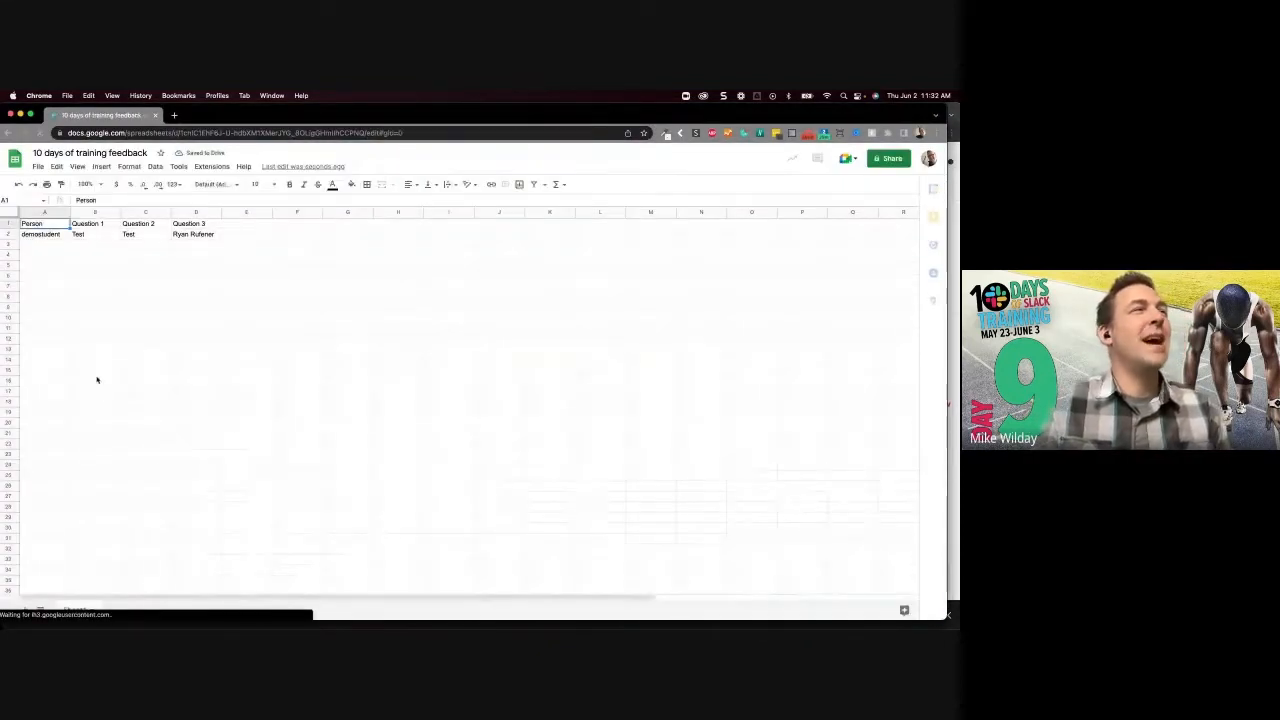
click(86, 236)
click(143, 236)
click(200, 236)
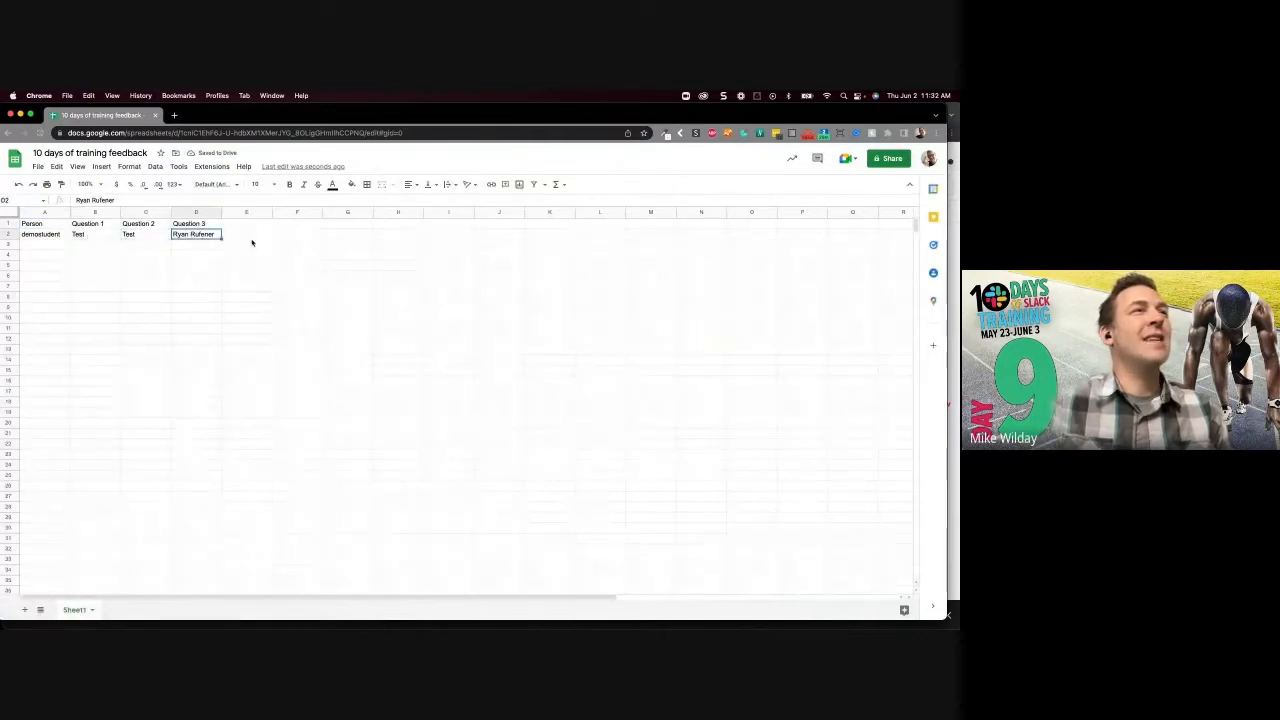
click(254, 235)
click(82, 234)
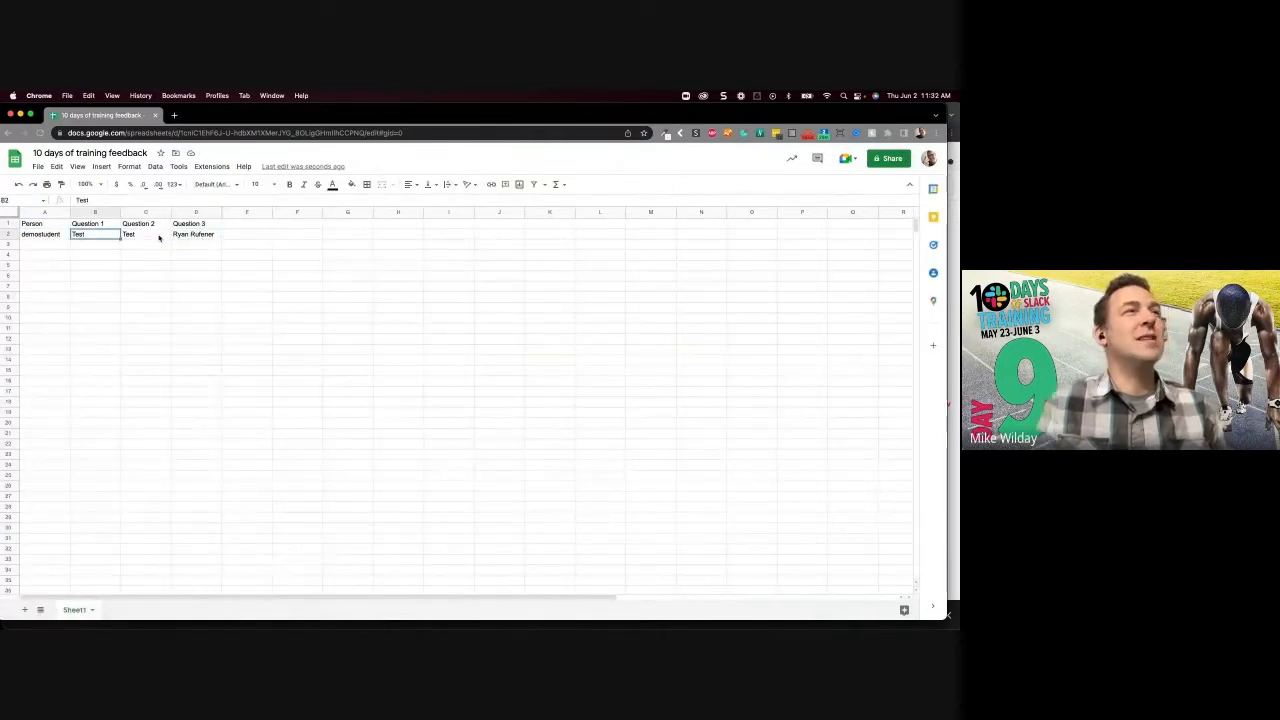
click(150, 234)
click(196, 234)
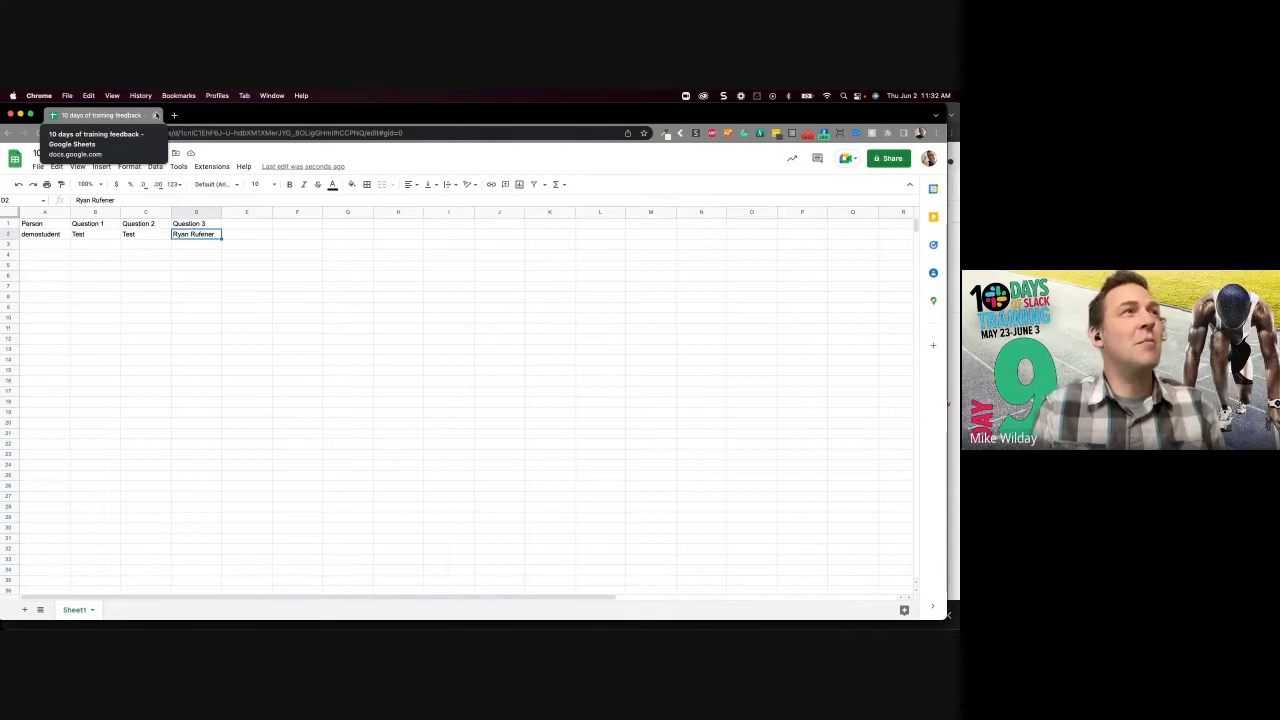
click(155, 115)
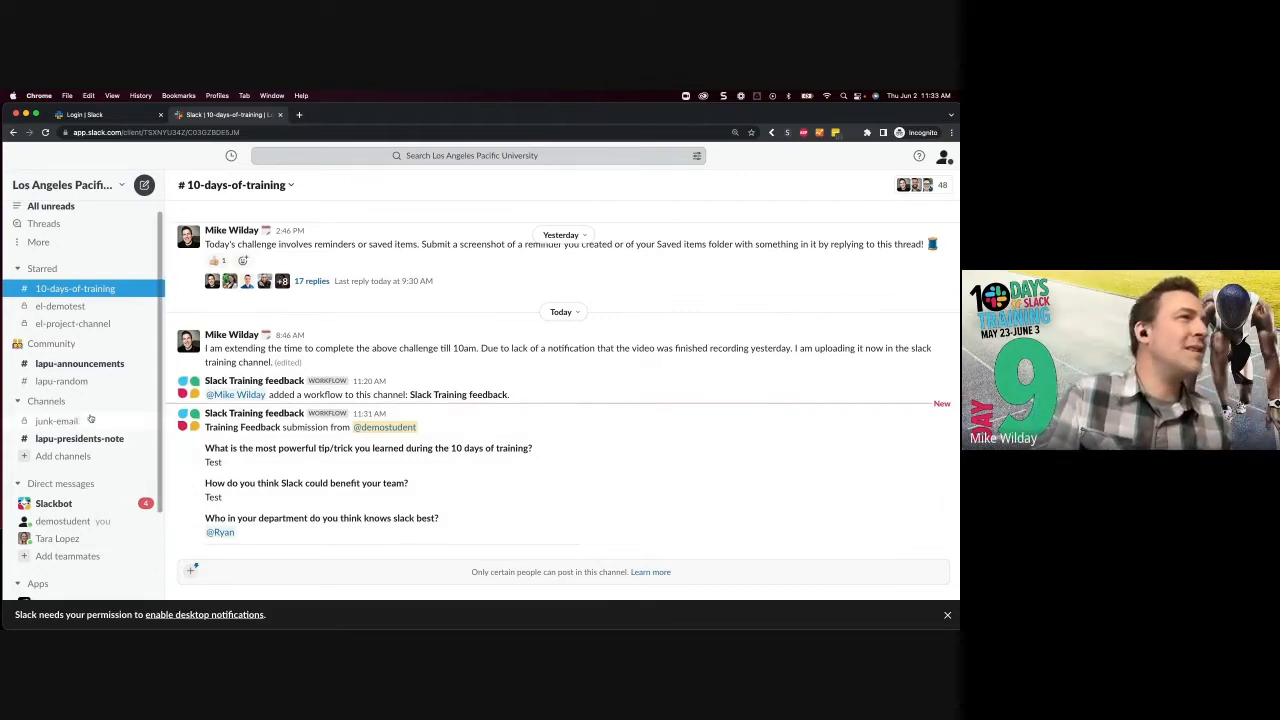
Step: From the el-demotest channel, open Workflow Builder for the workspace and look over its templates
click(62, 308)
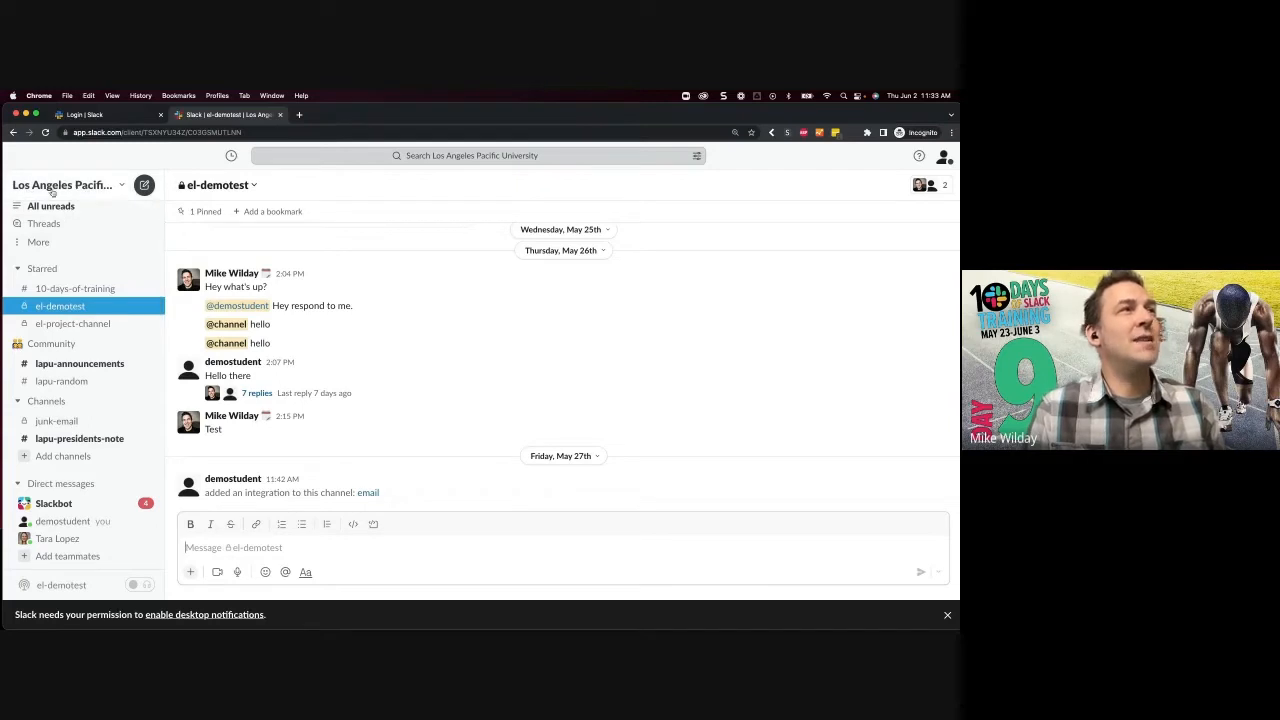
click(97, 188)
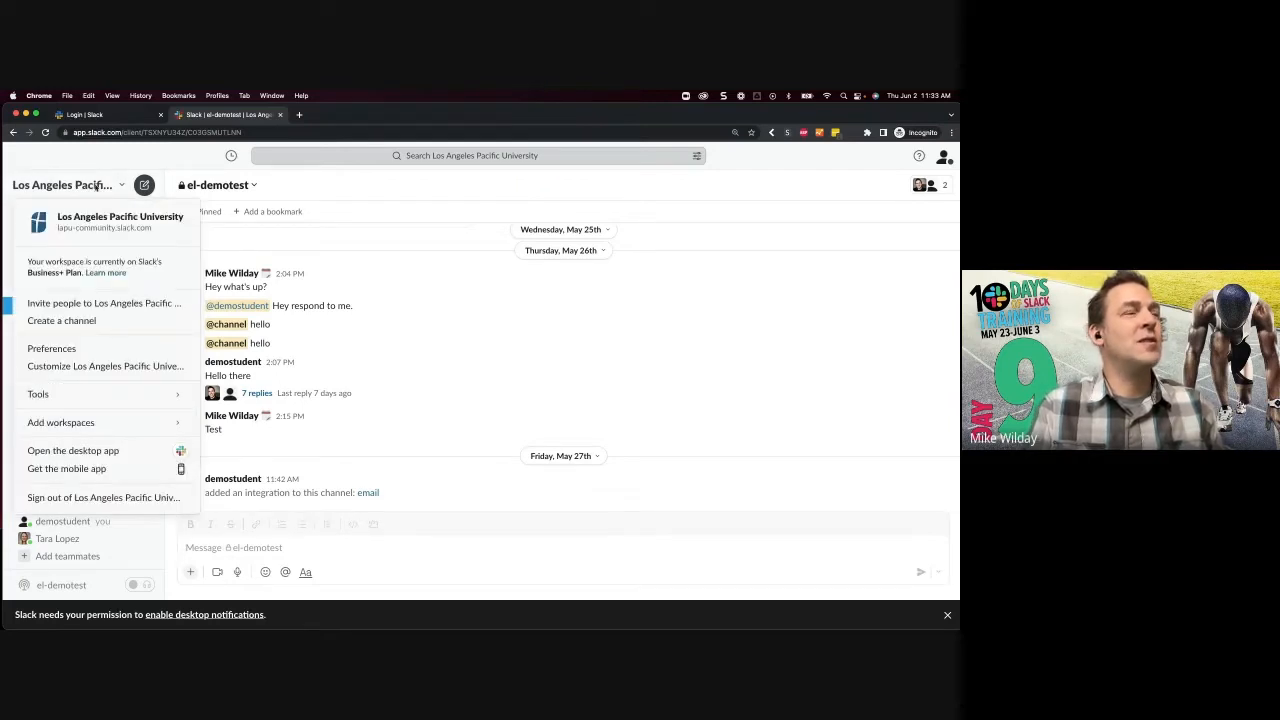
mouse_move(76, 395)
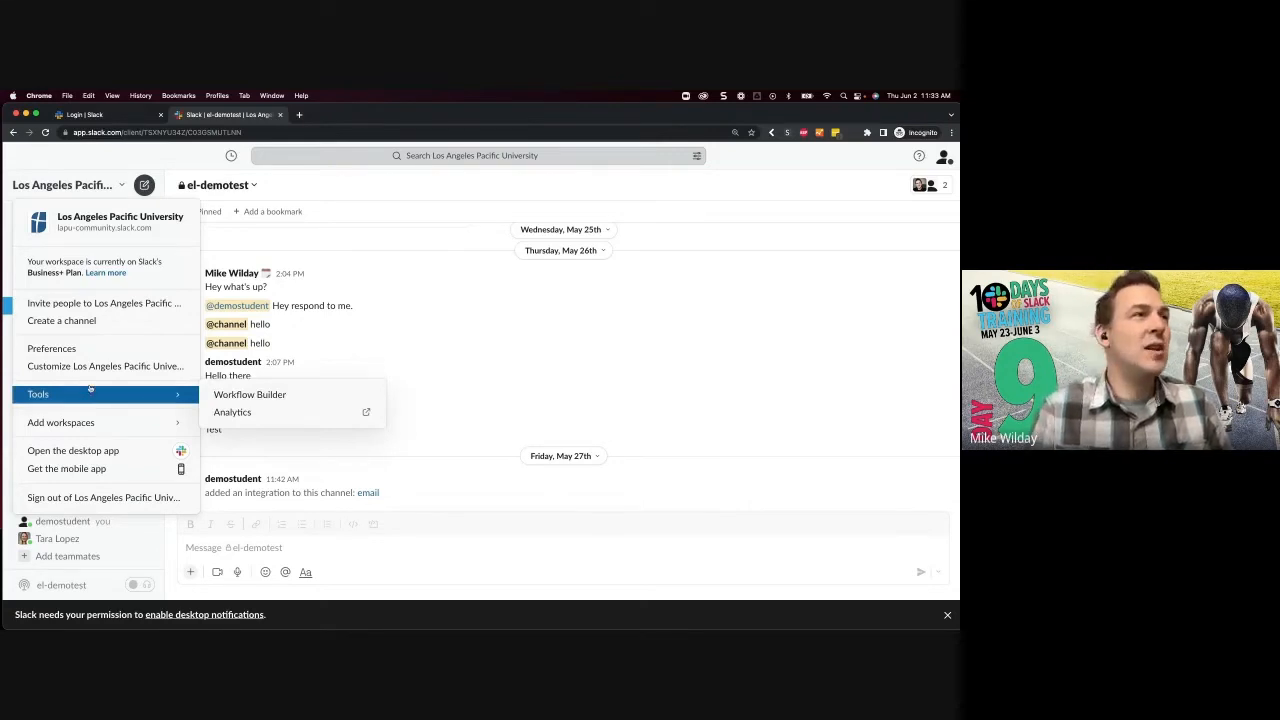
click(273, 396)
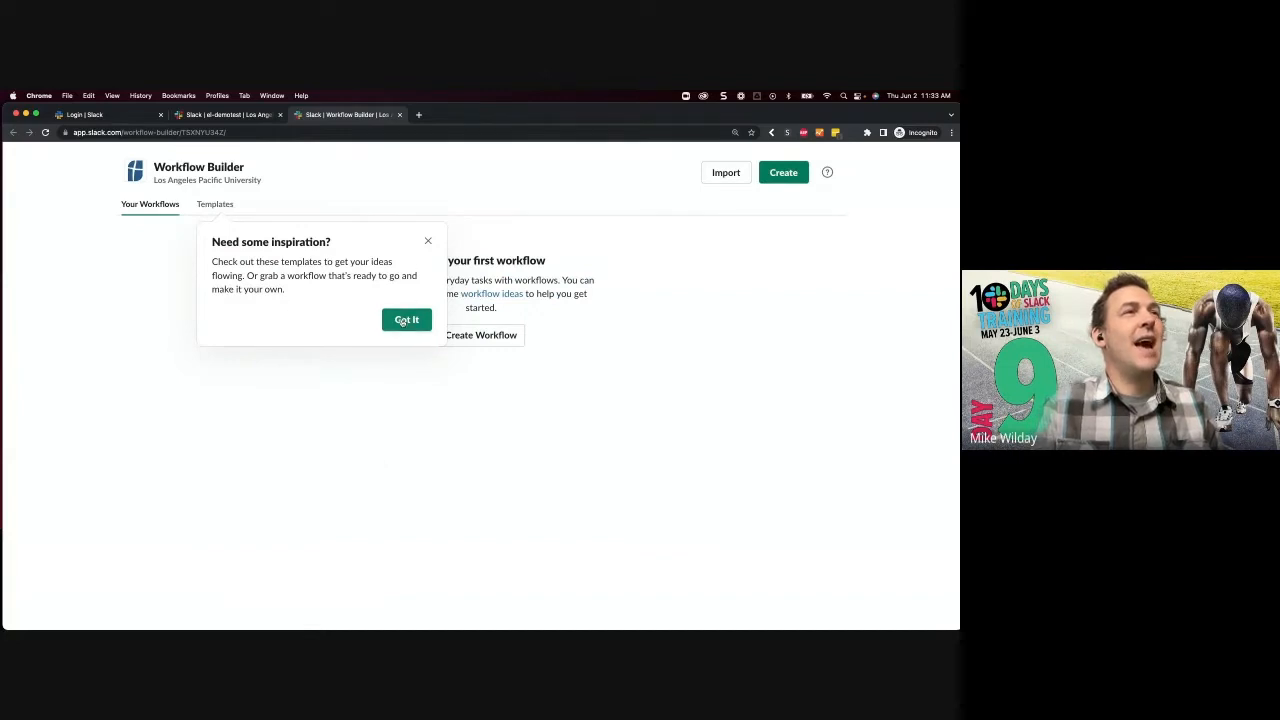
click(400, 329)
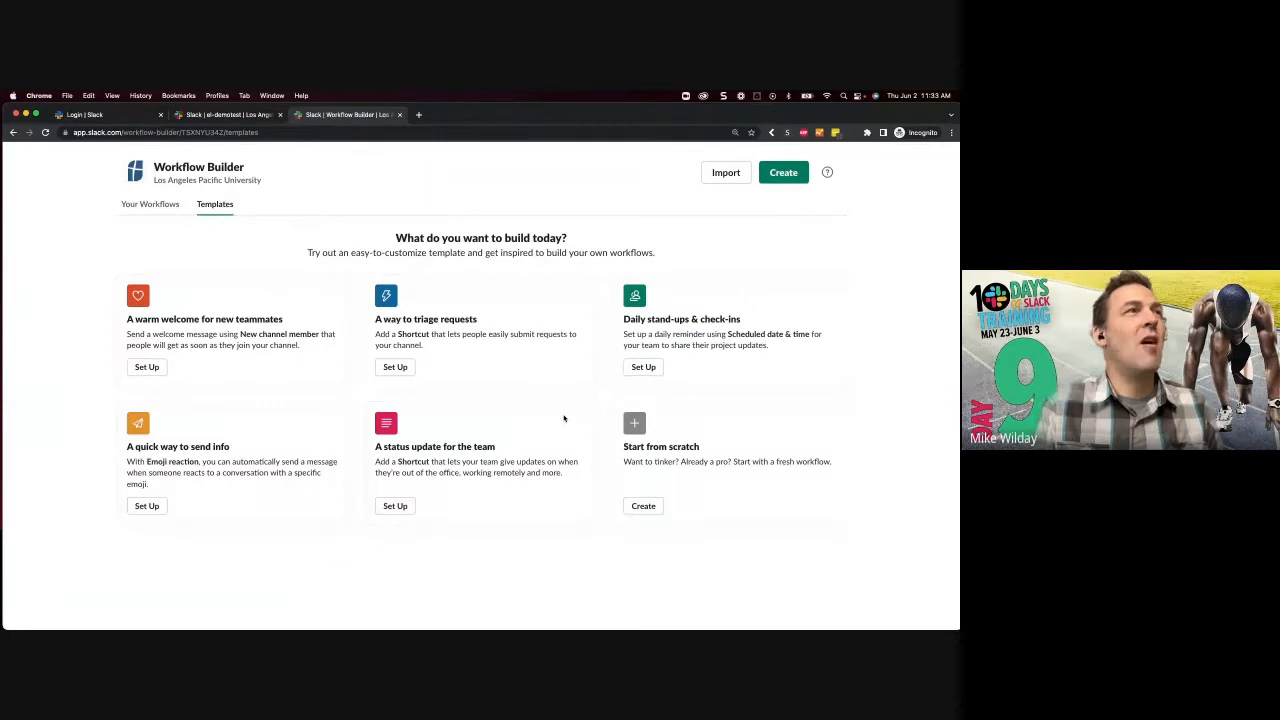
click(170, 210)
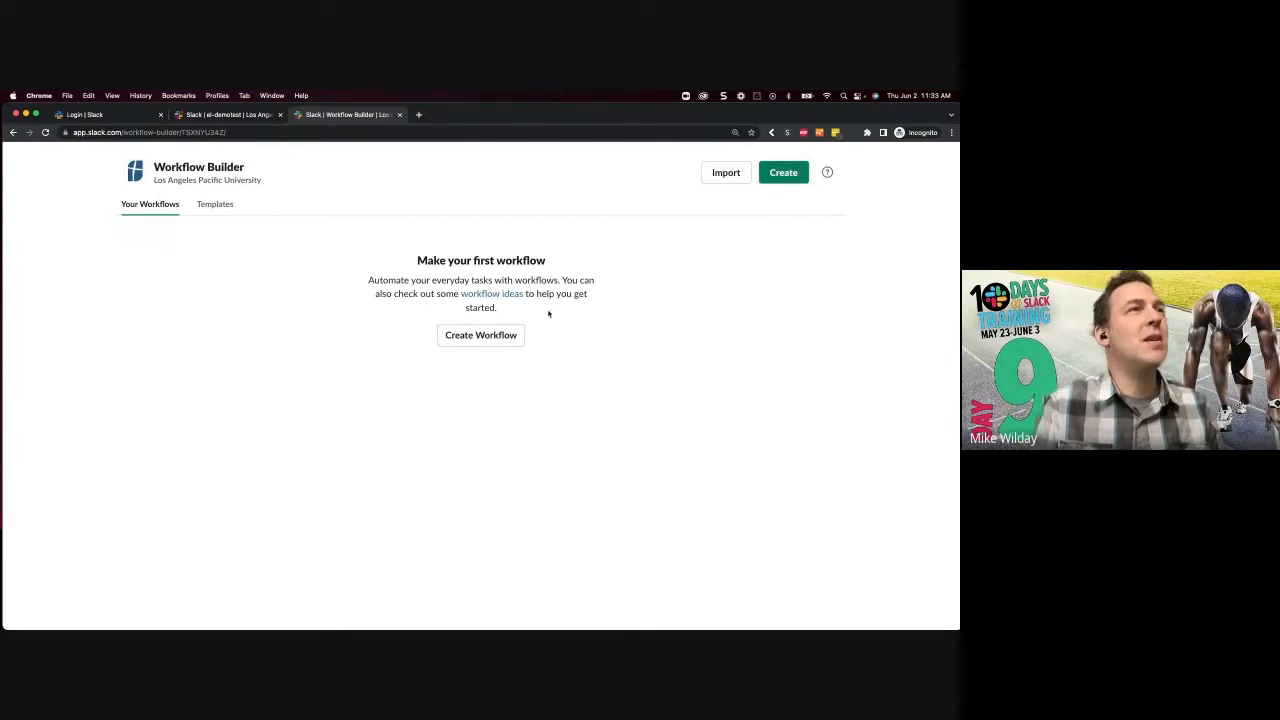
Step: Create a new workflow named "Random Workflow"
click(783, 177)
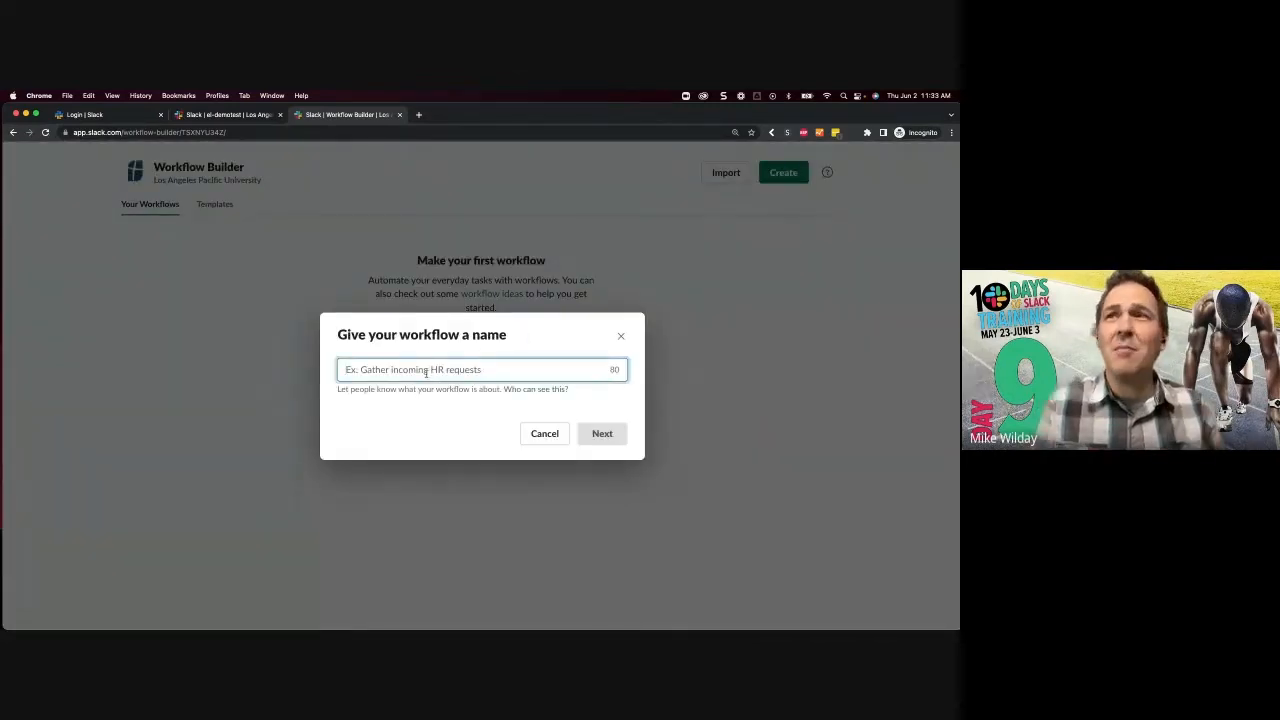
text(Random)
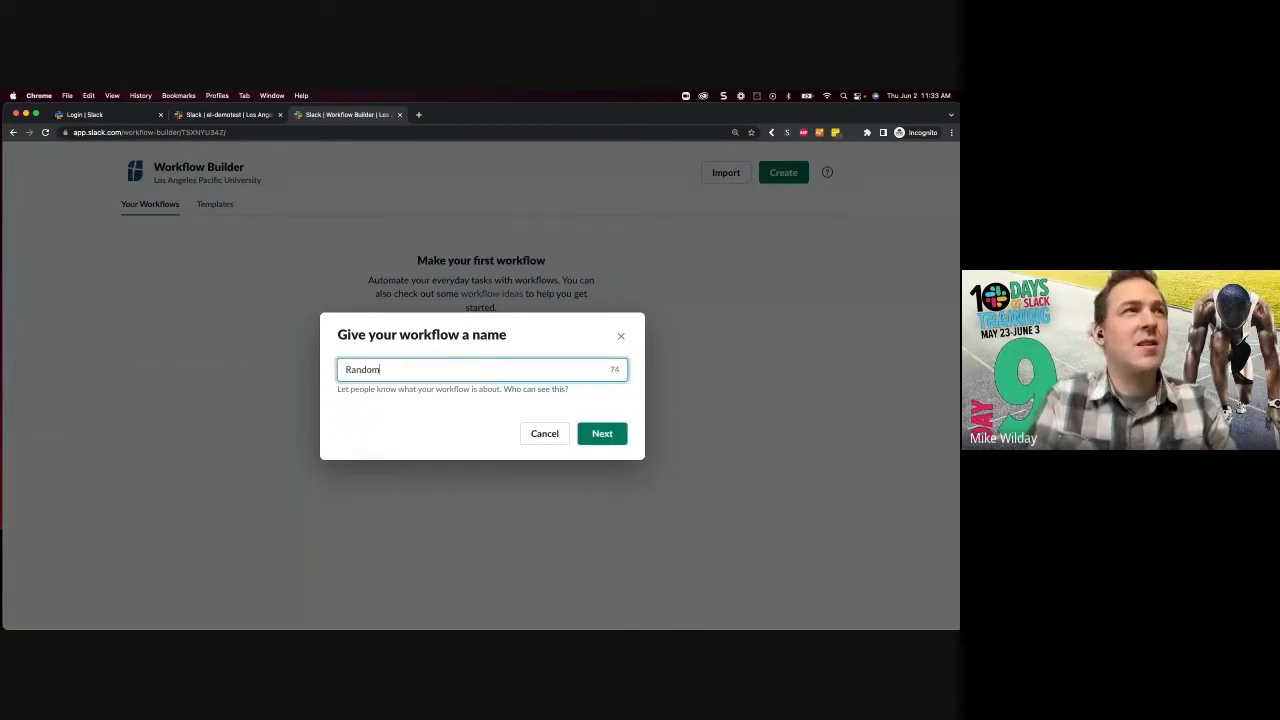
text( Q)
key(BackSpace)
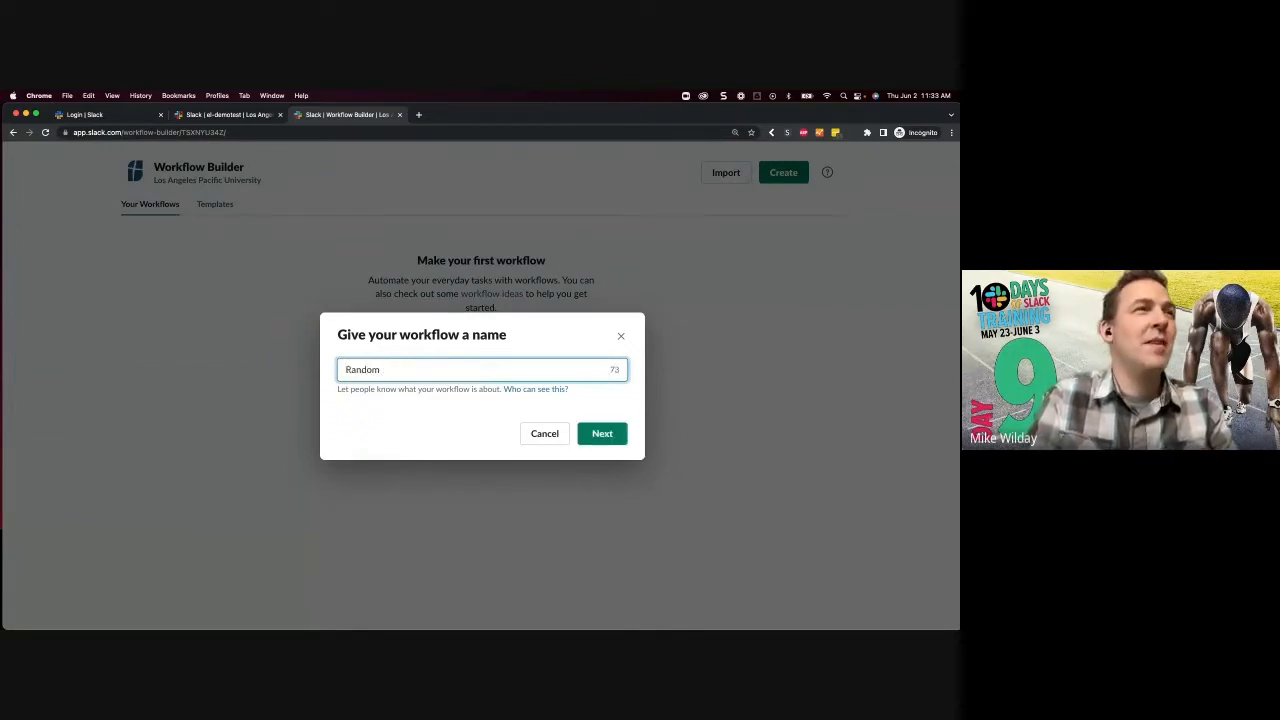
text(Work)
text(f)
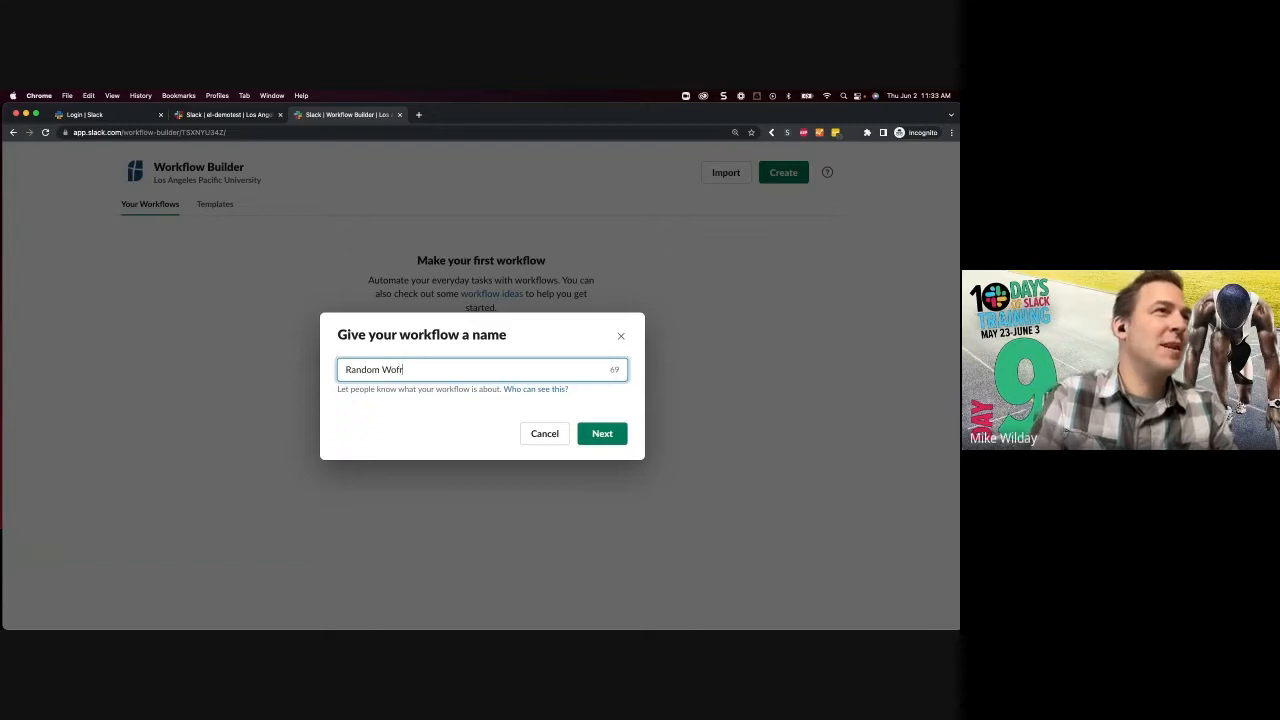
key(BackSpace)
text(rkflow)
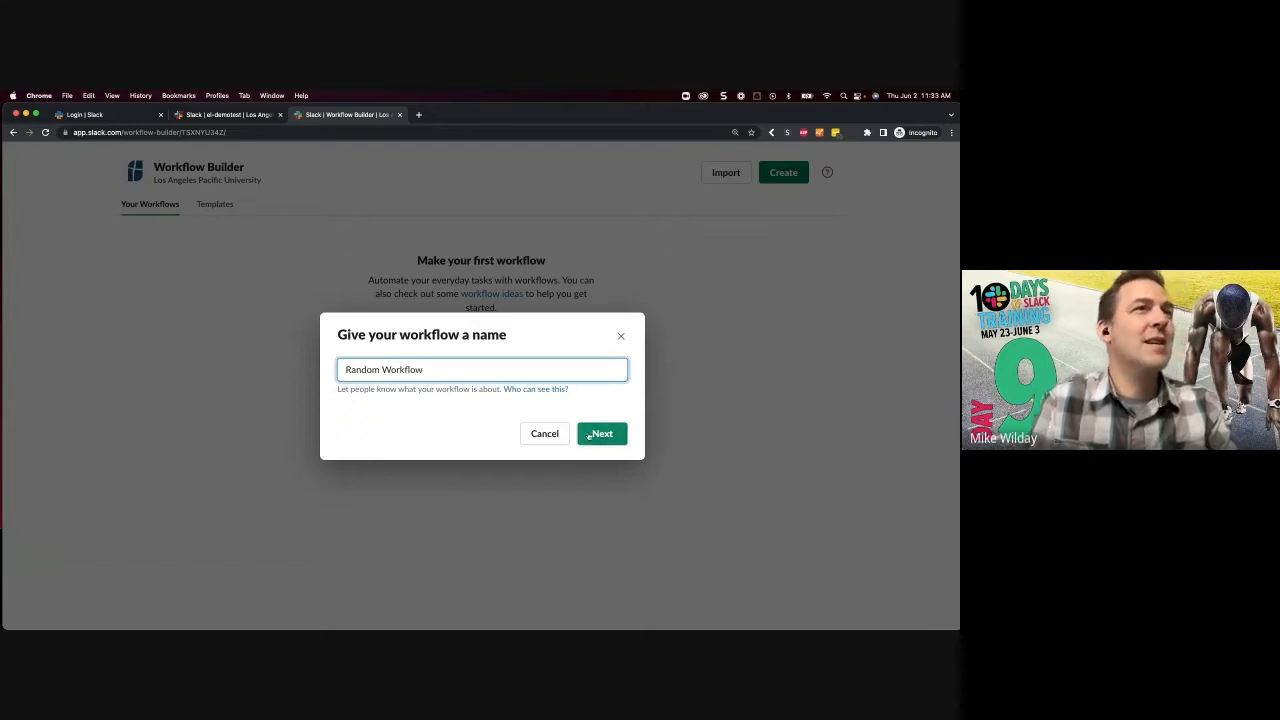
click(590, 434)
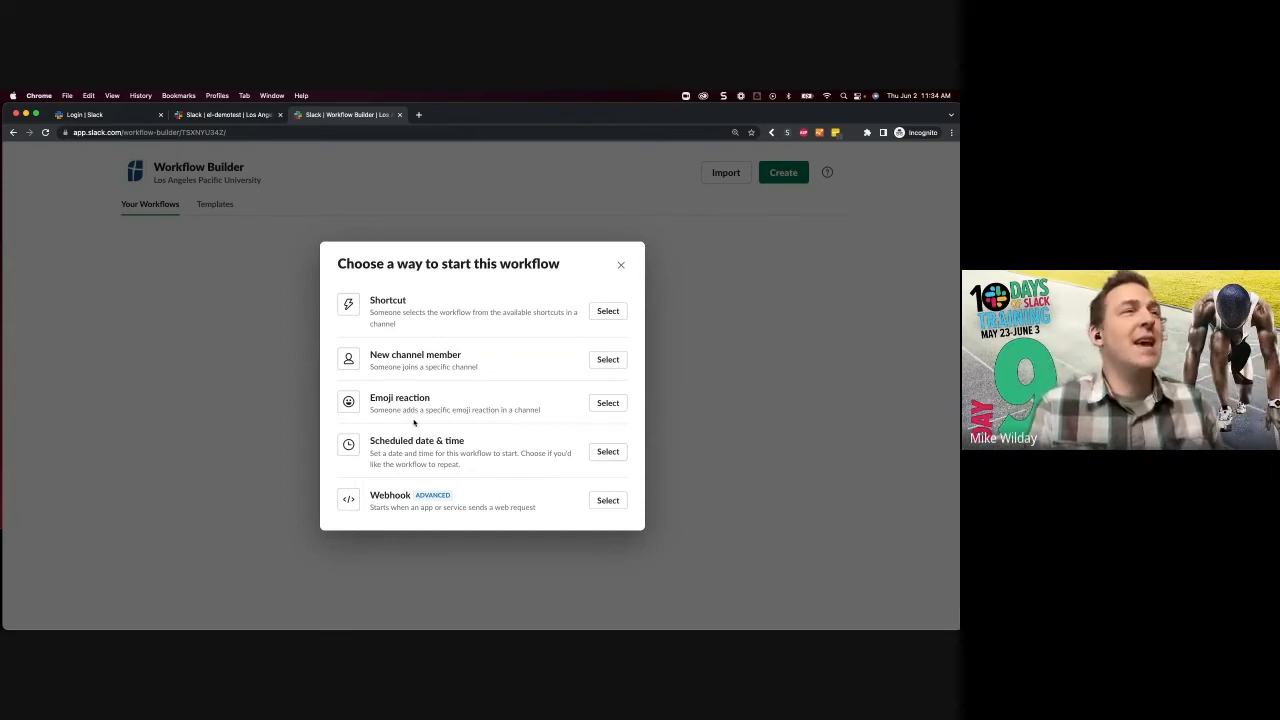
Step: Make the workflow start on an emoji reaction in the el-demotest channel
click(606, 403)
click(449, 389)
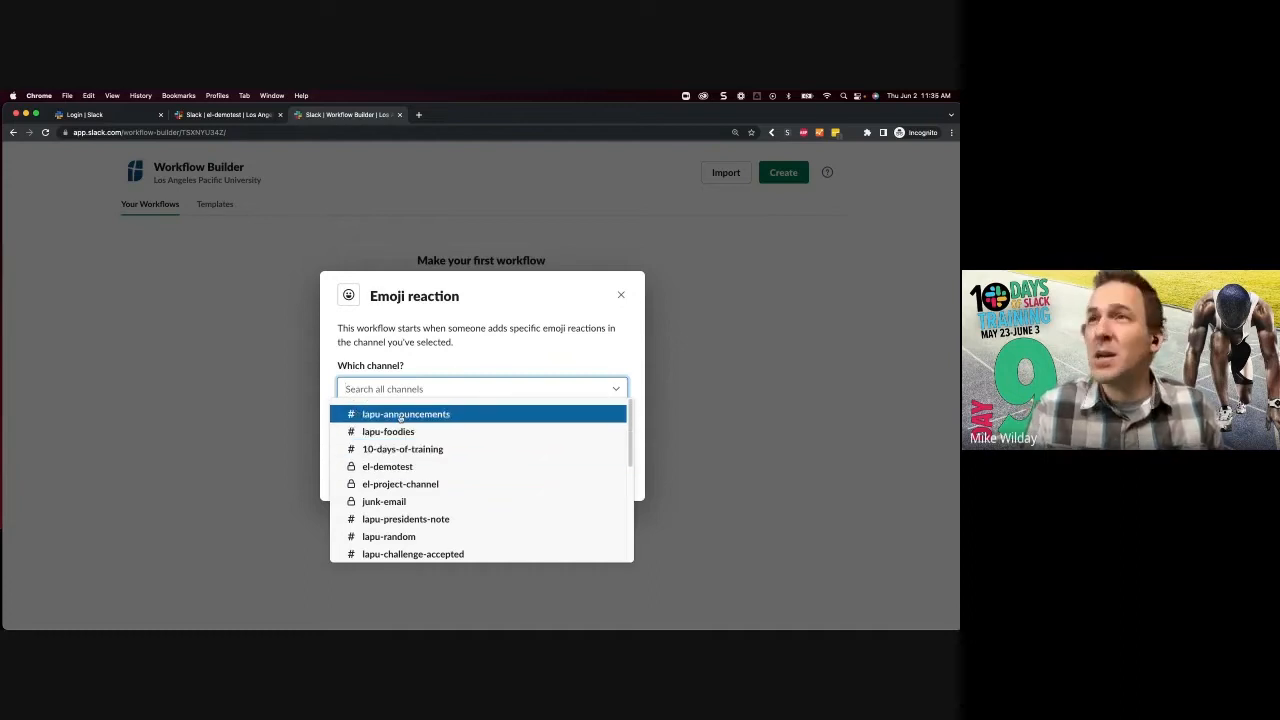
click(398, 467)
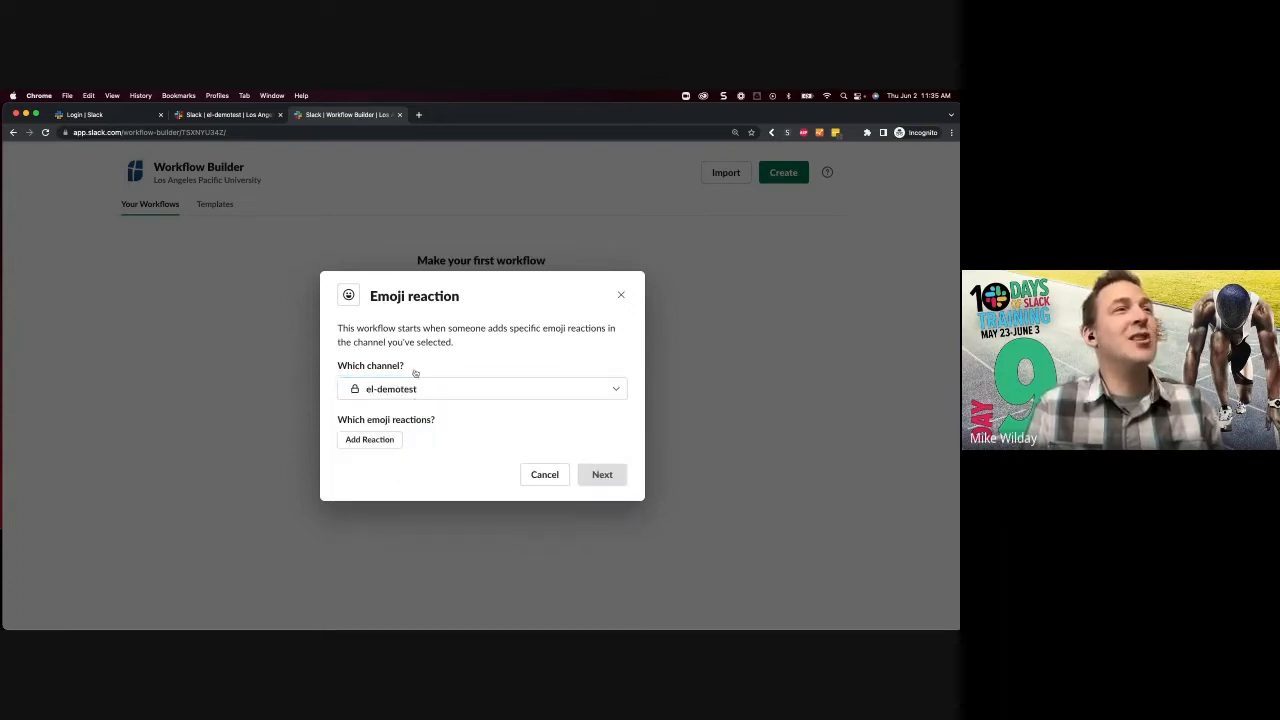
Step: Add the heart and face_with_cowboy_hat emojis as the reactions that start the workflow
click(382, 440)
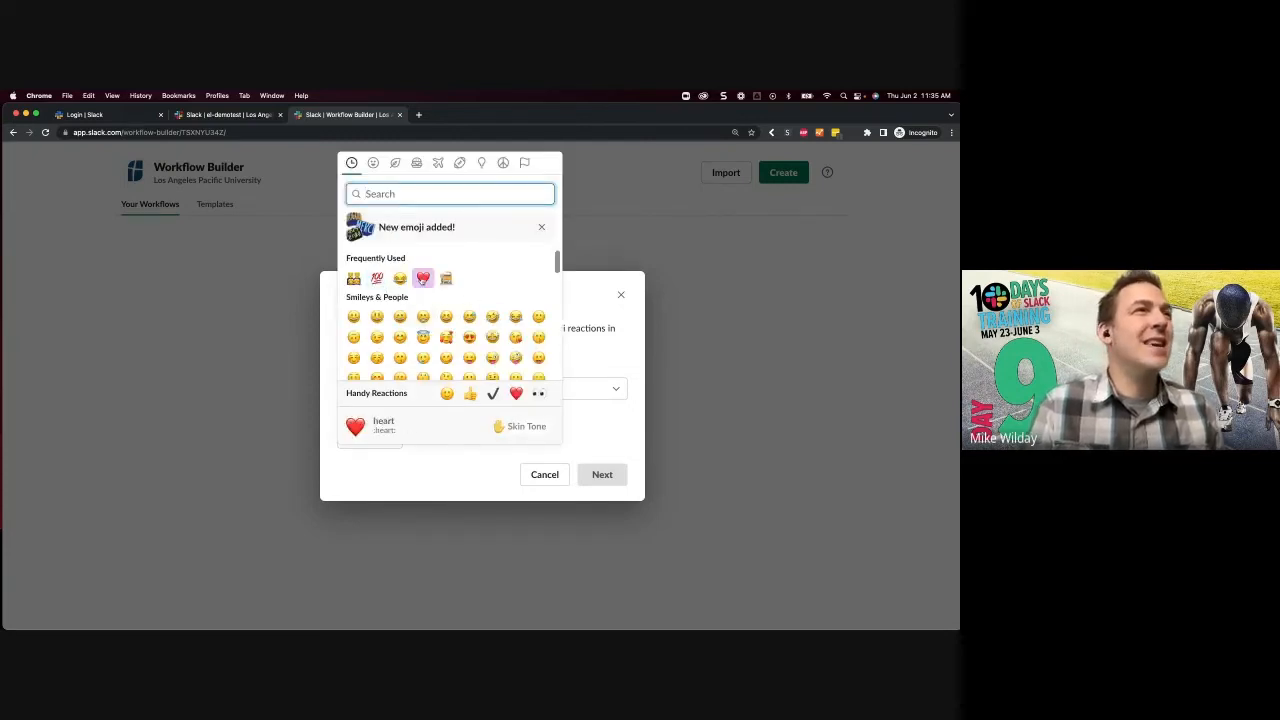
click(423, 278)
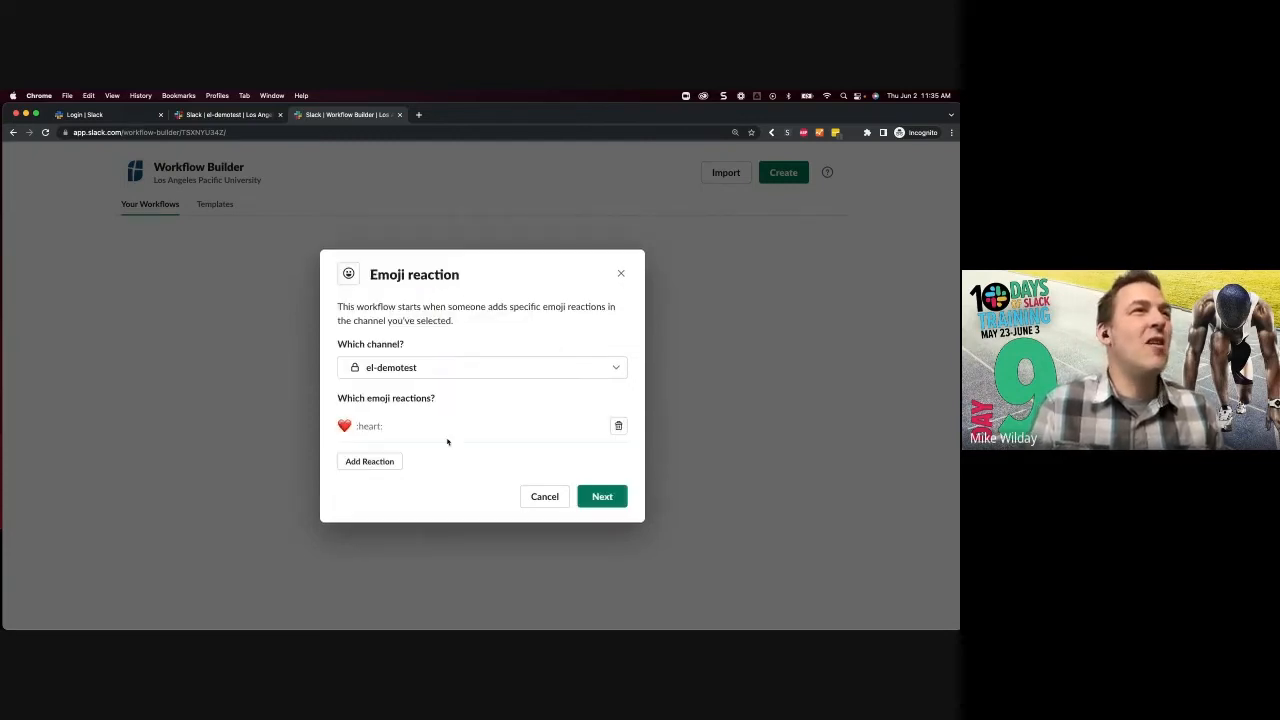
click(381, 465)
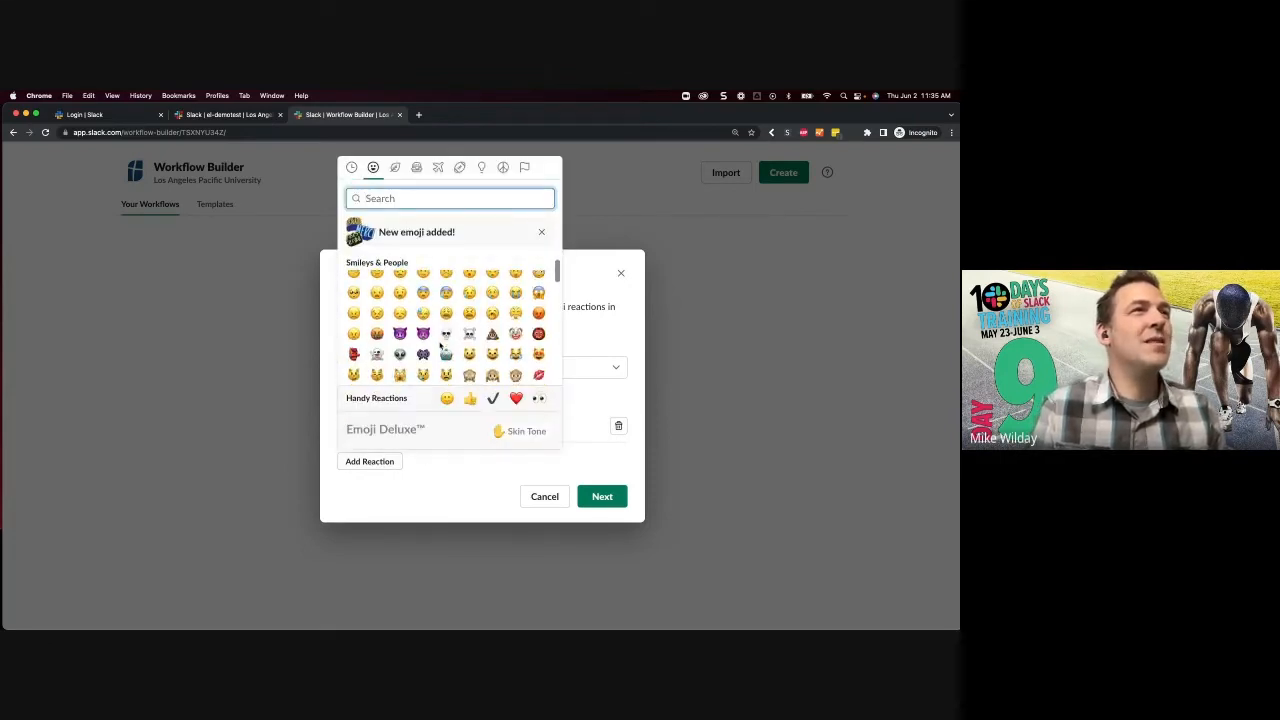
scroll(446, 320, down, 1)
click(446, 312)
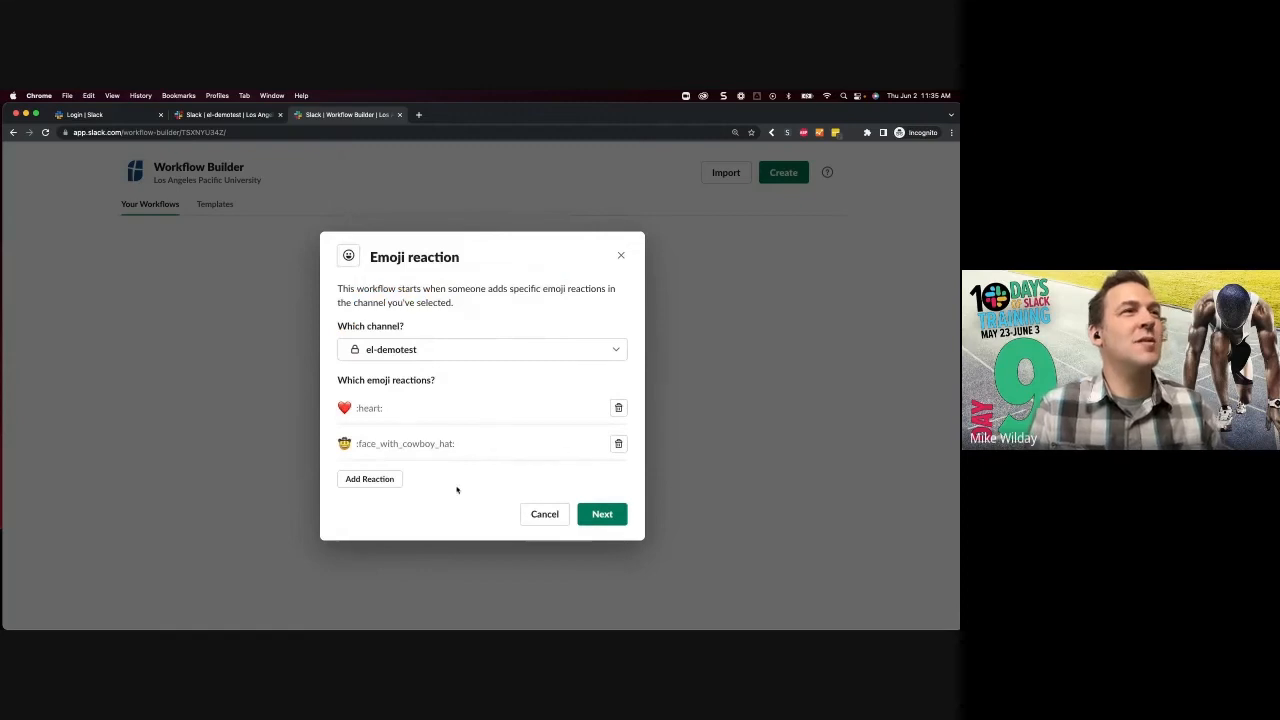
Step: Confirm the emoji trigger and add a Send a message step addressed to the person who reacted
click(601, 518)
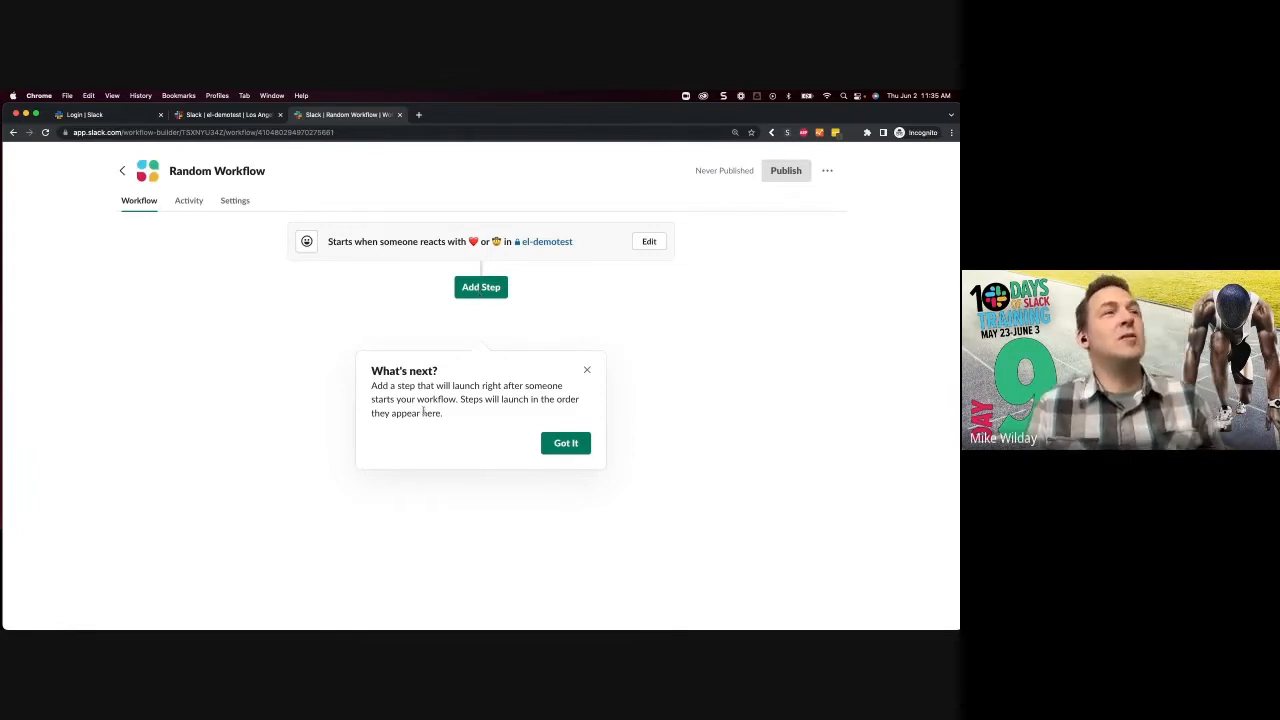
click(565, 446)
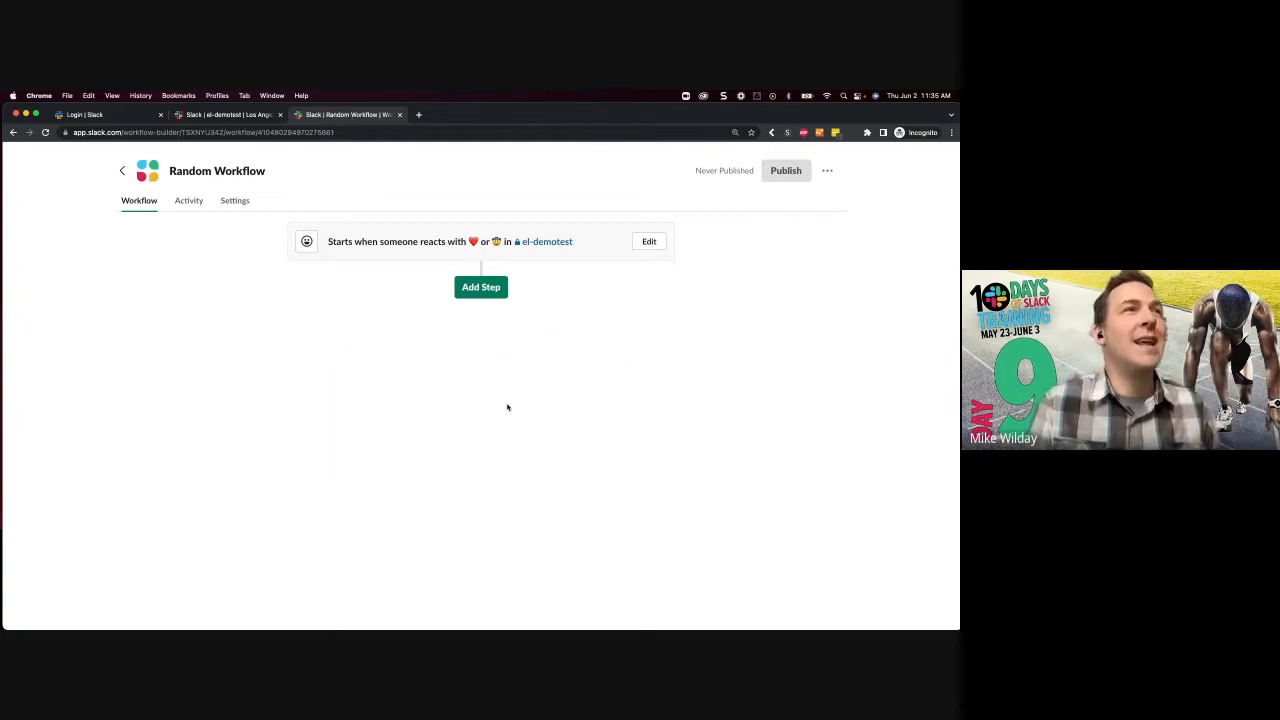
click(480, 288)
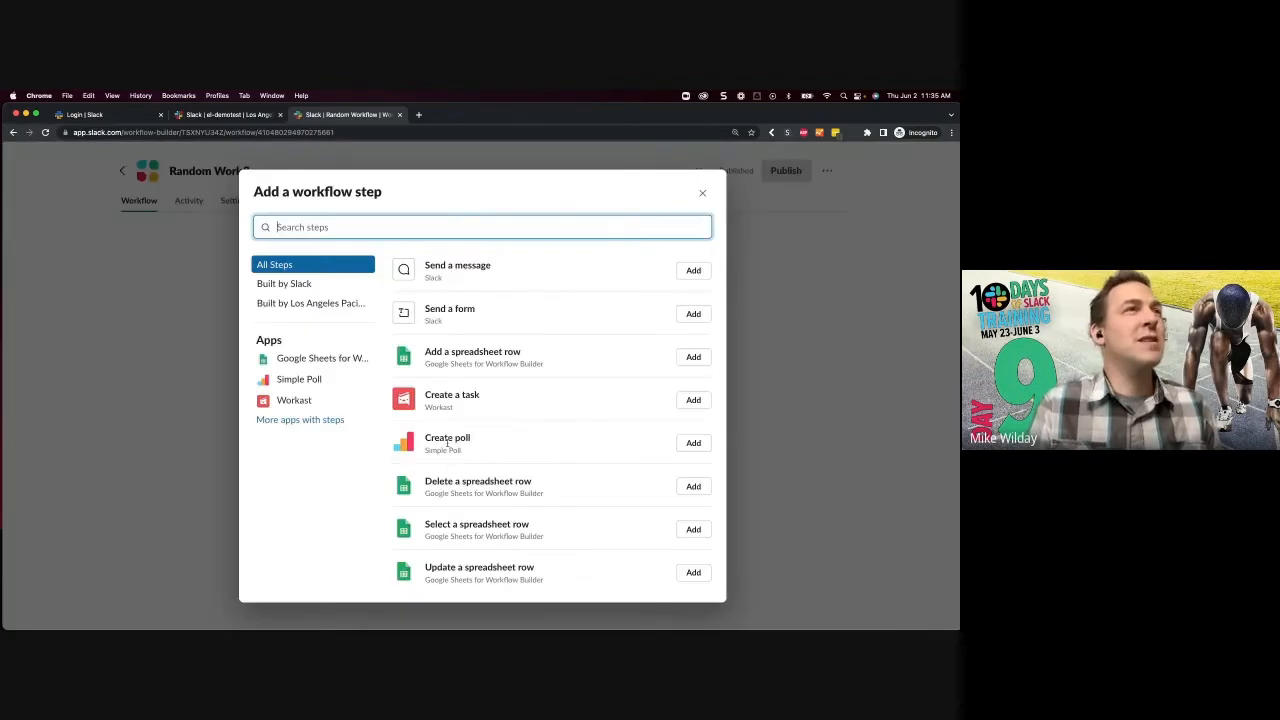
click(691, 272)
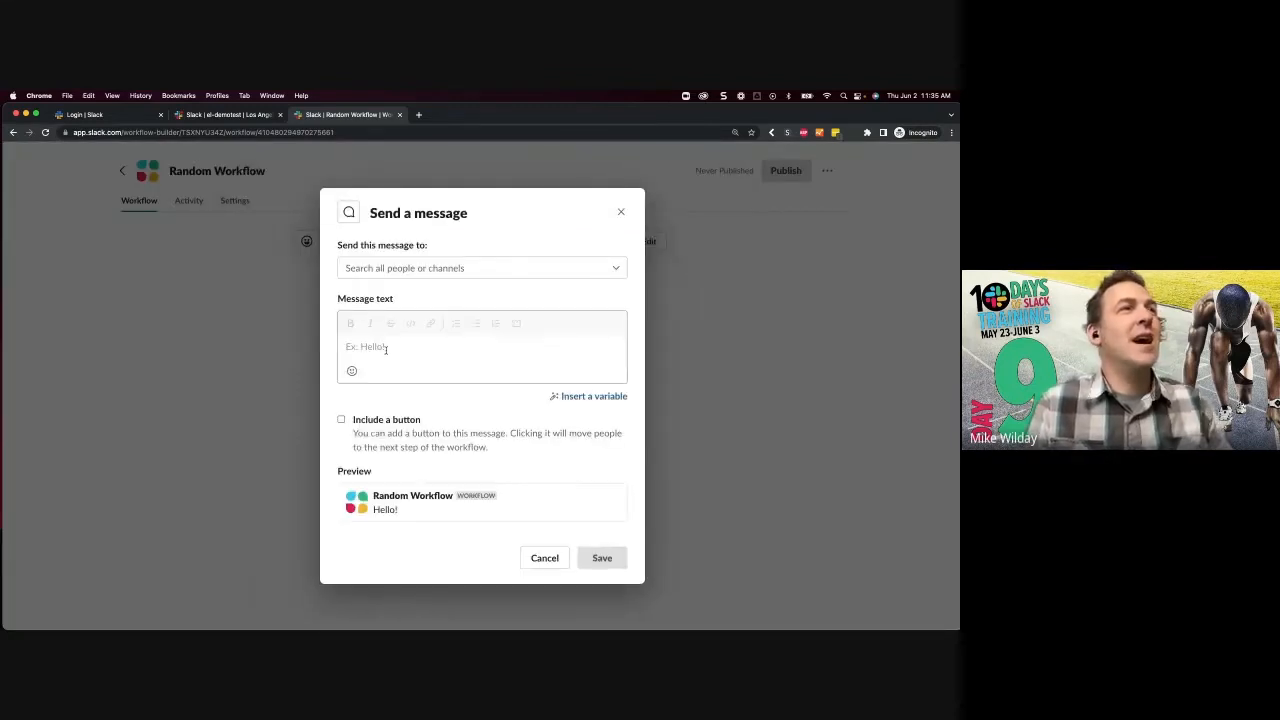
click(394, 268)
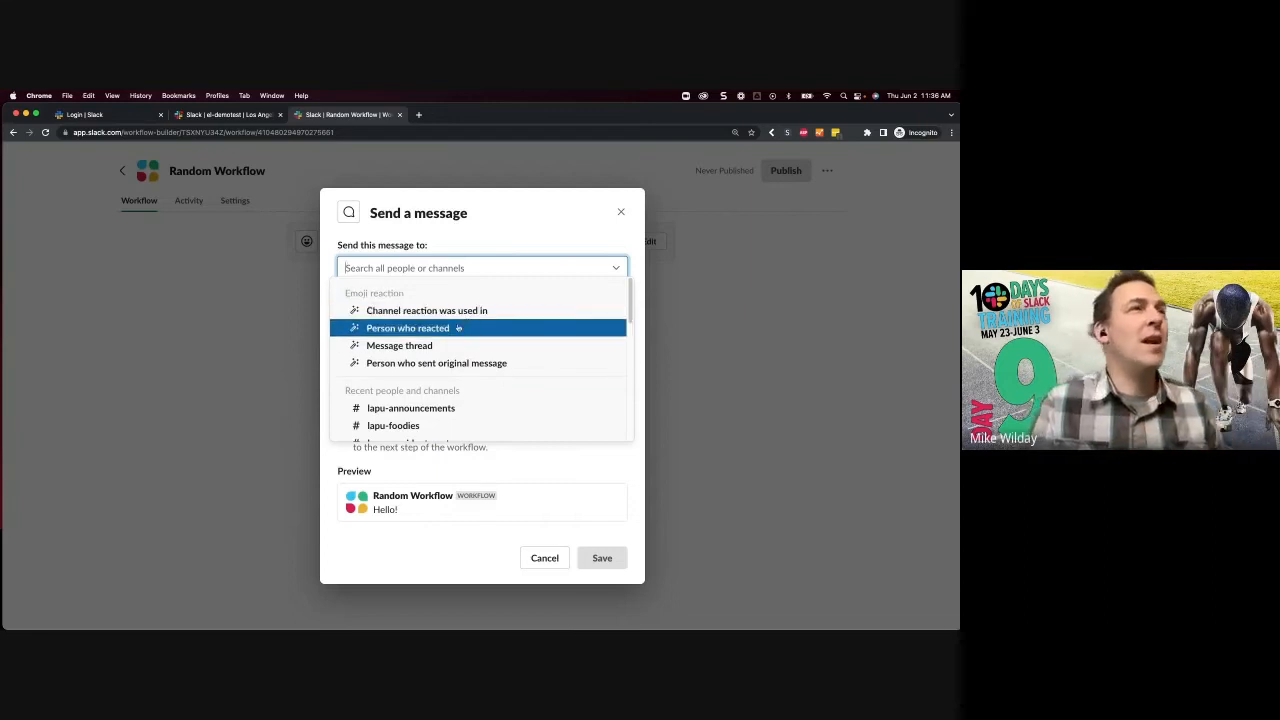
click(438, 329)
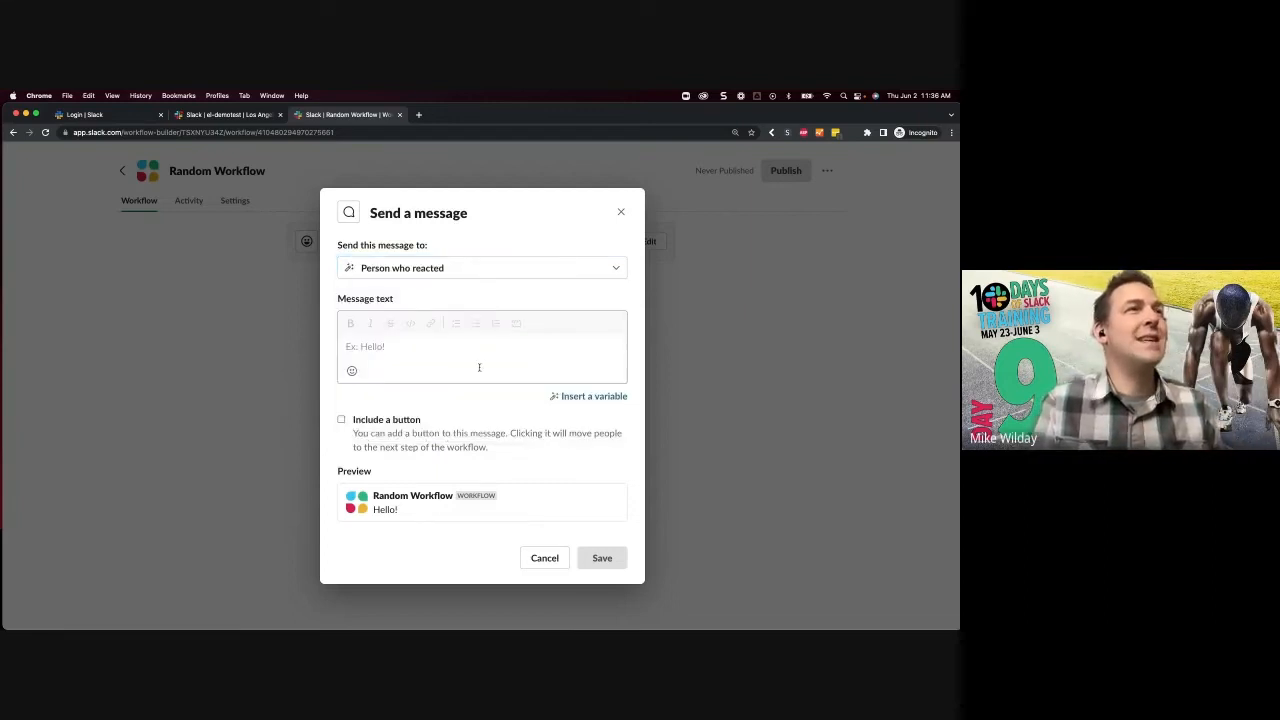
Step: Write "Yeehaw That's amazing" as the message text
click(411, 352)
text(Yeha)
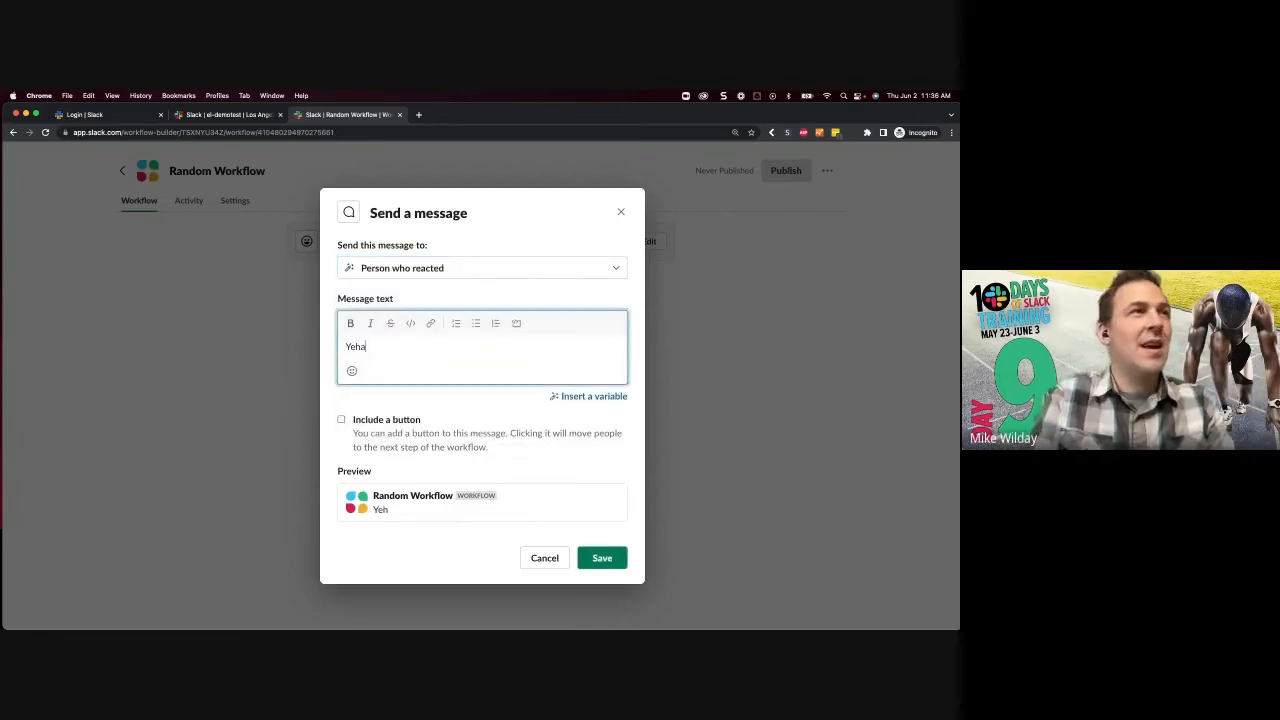
key(BackSpace)
key(BackSpace)
key(BackSpace)
text(eehaw)
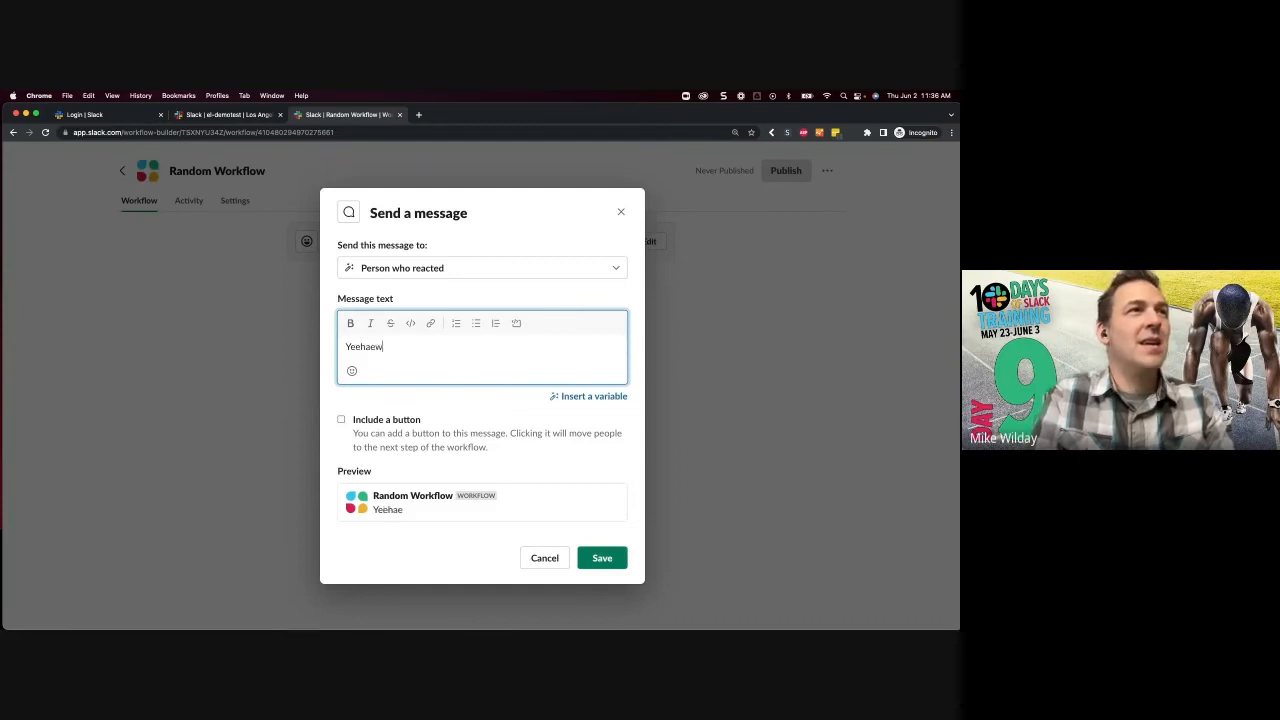
text( That)
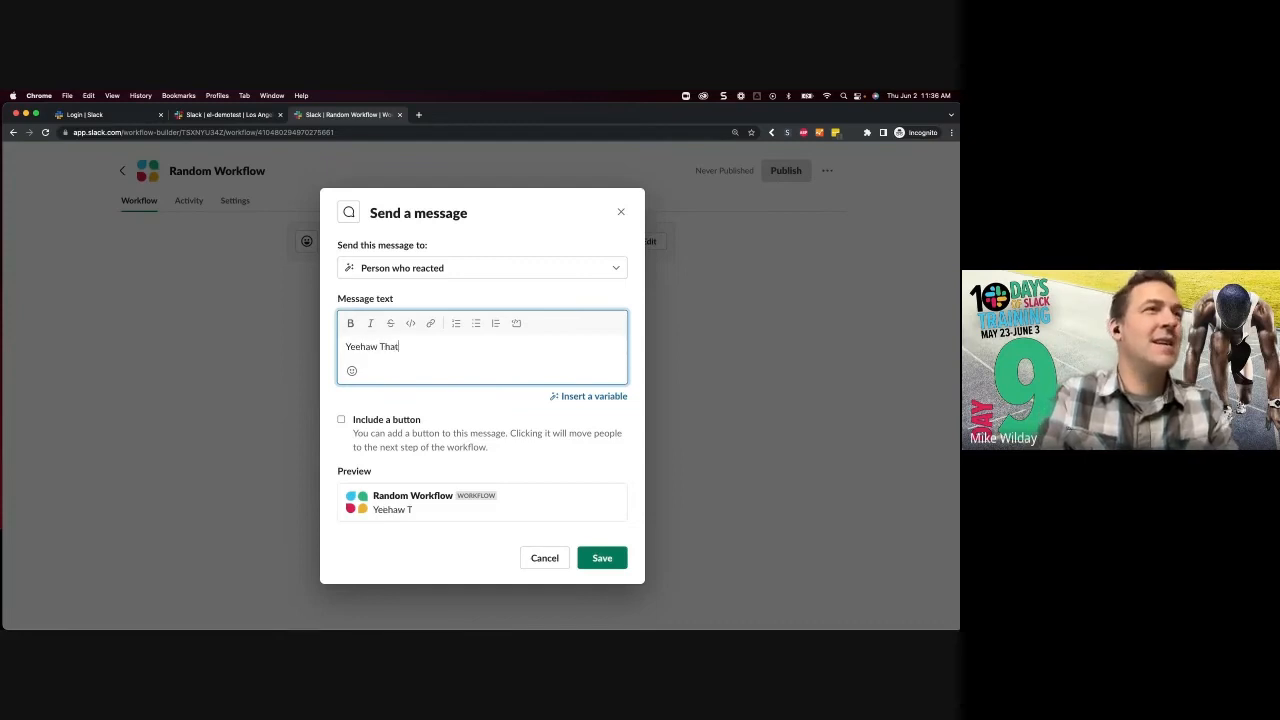
text('s amazing)
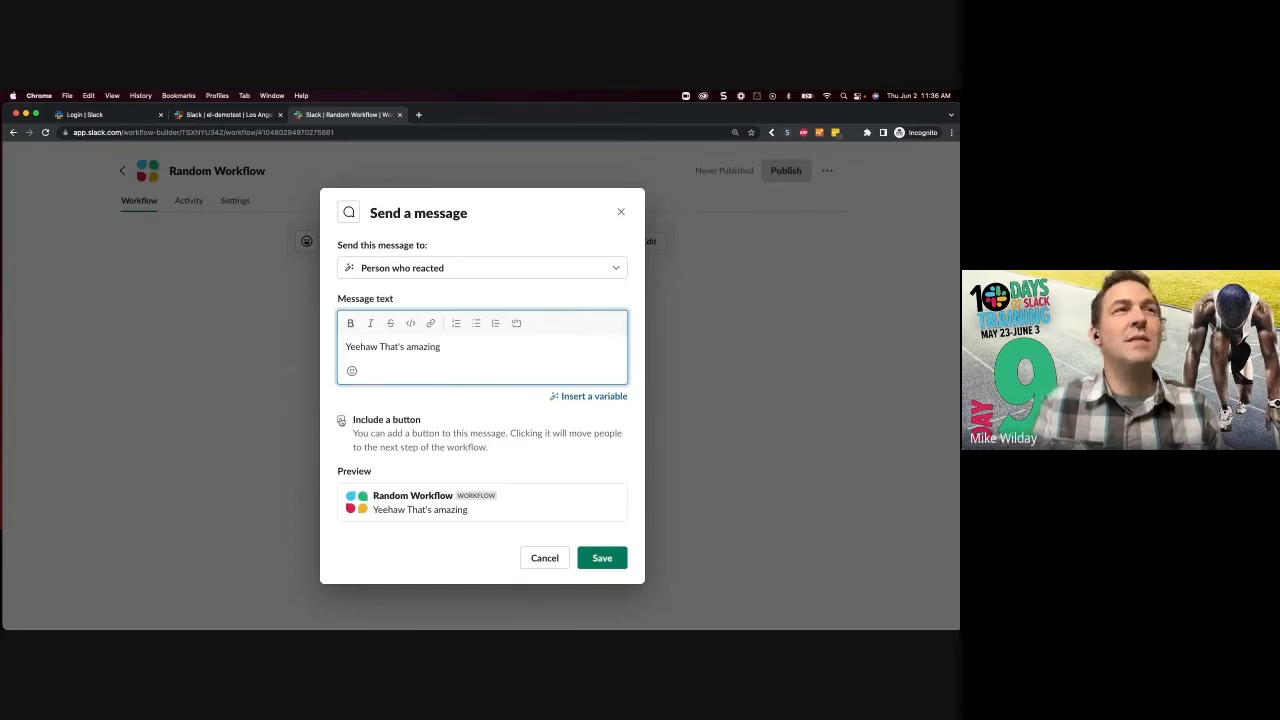
Step: Include a button labelled "Click me and be surprised" in the message and save the message step
click(341, 421)
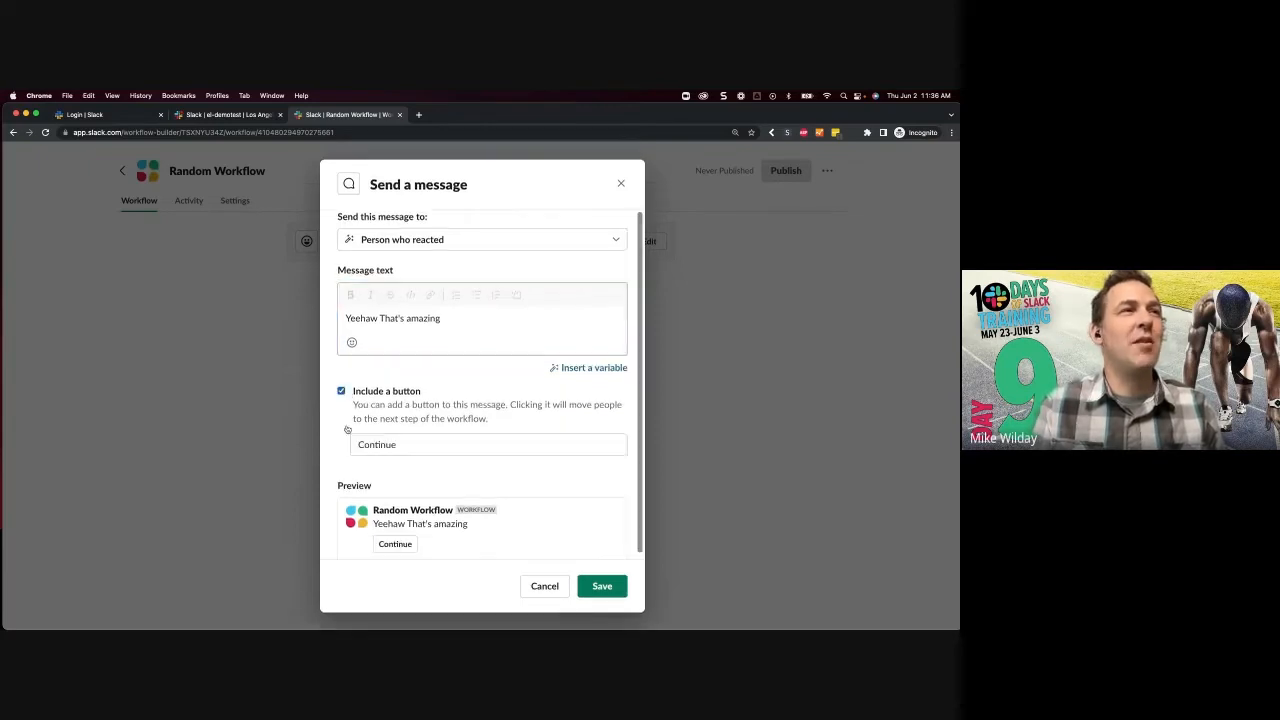
click(407, 444)
double_click(573, 445)
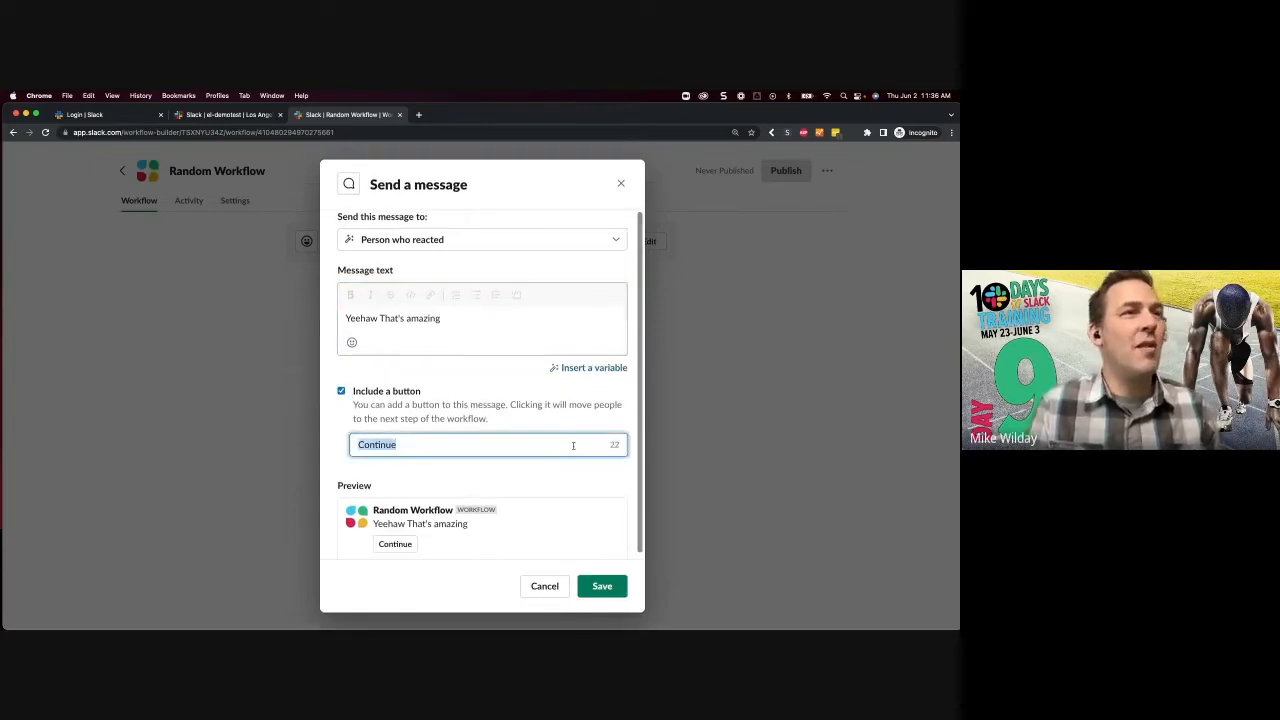
text(Click )
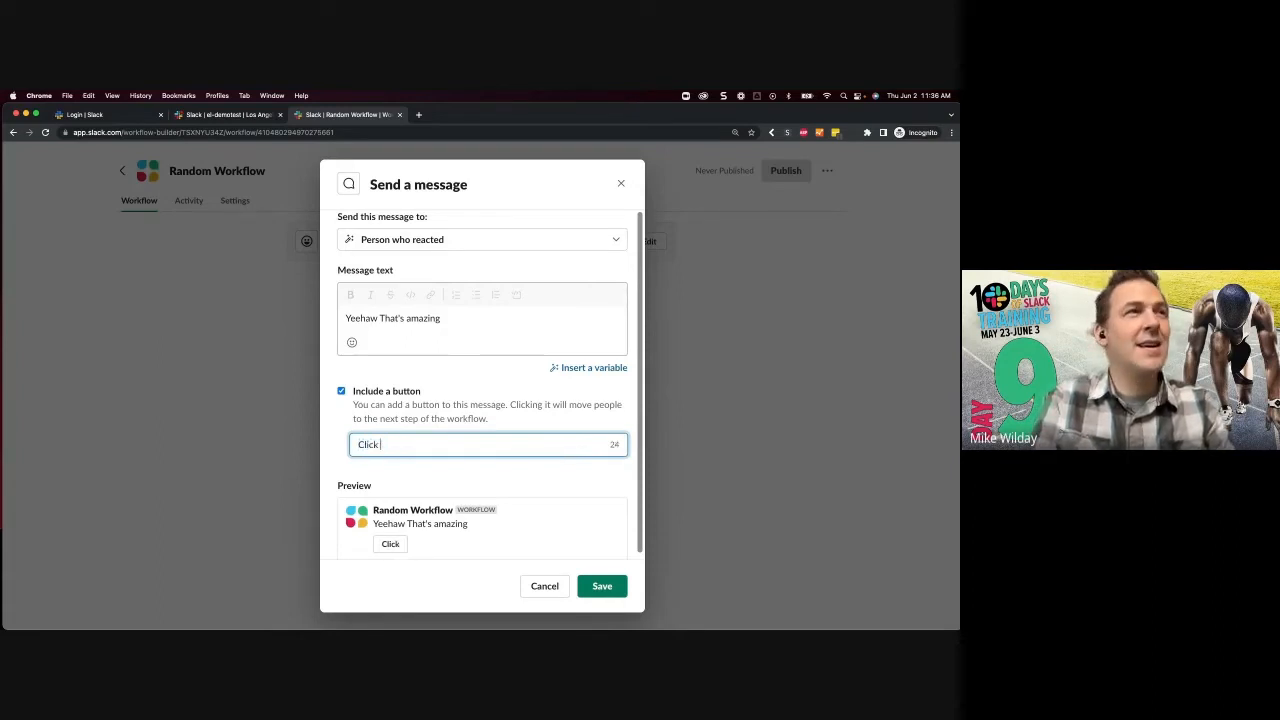
text(me and)
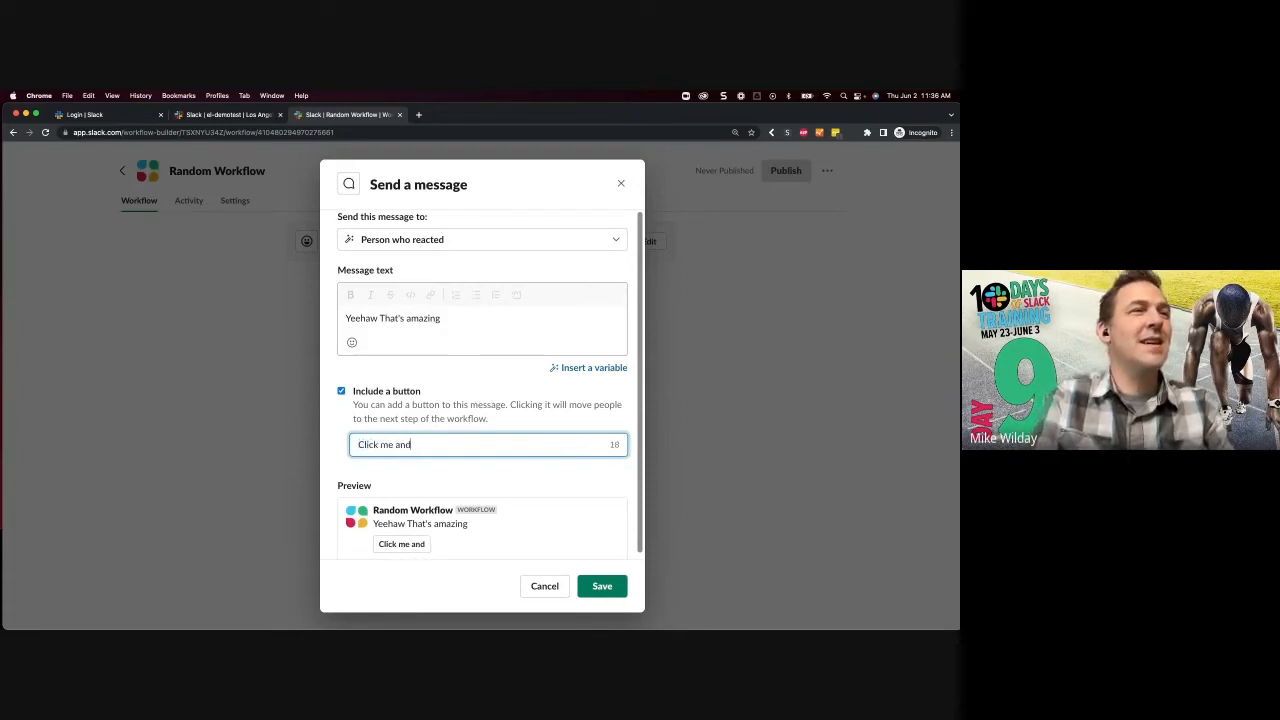
text( be surprised)
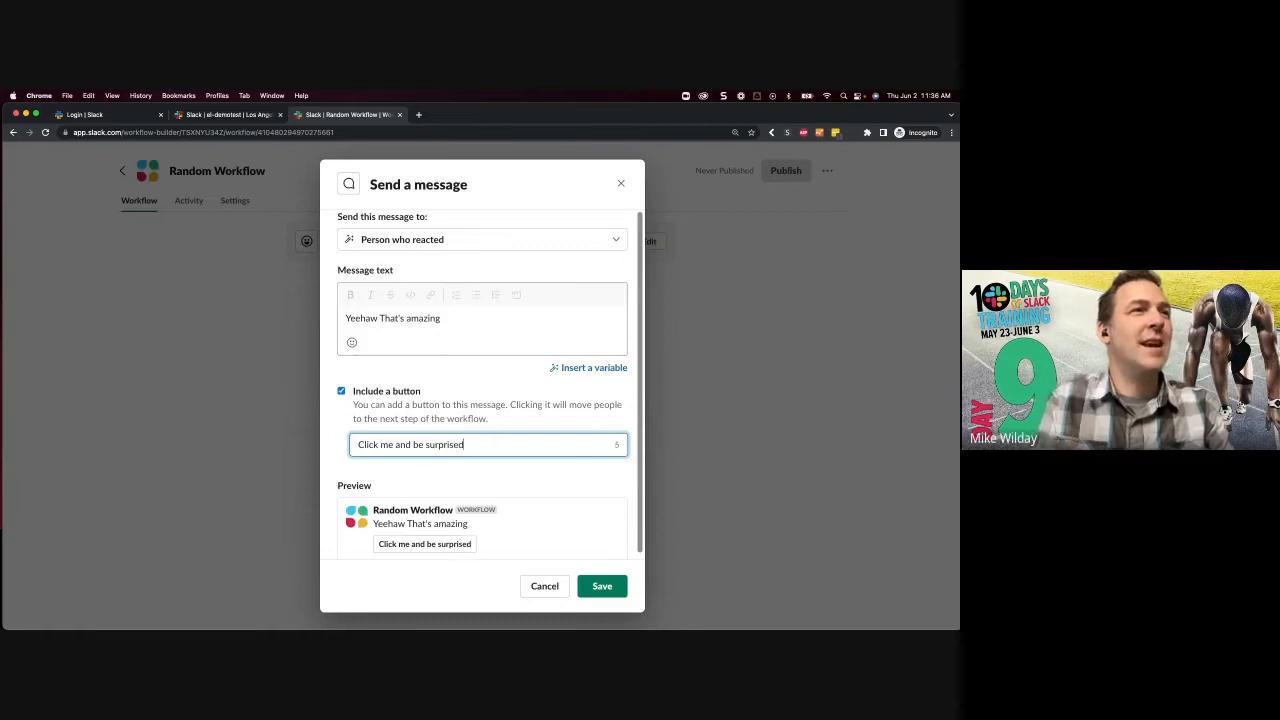
click(602, 586)
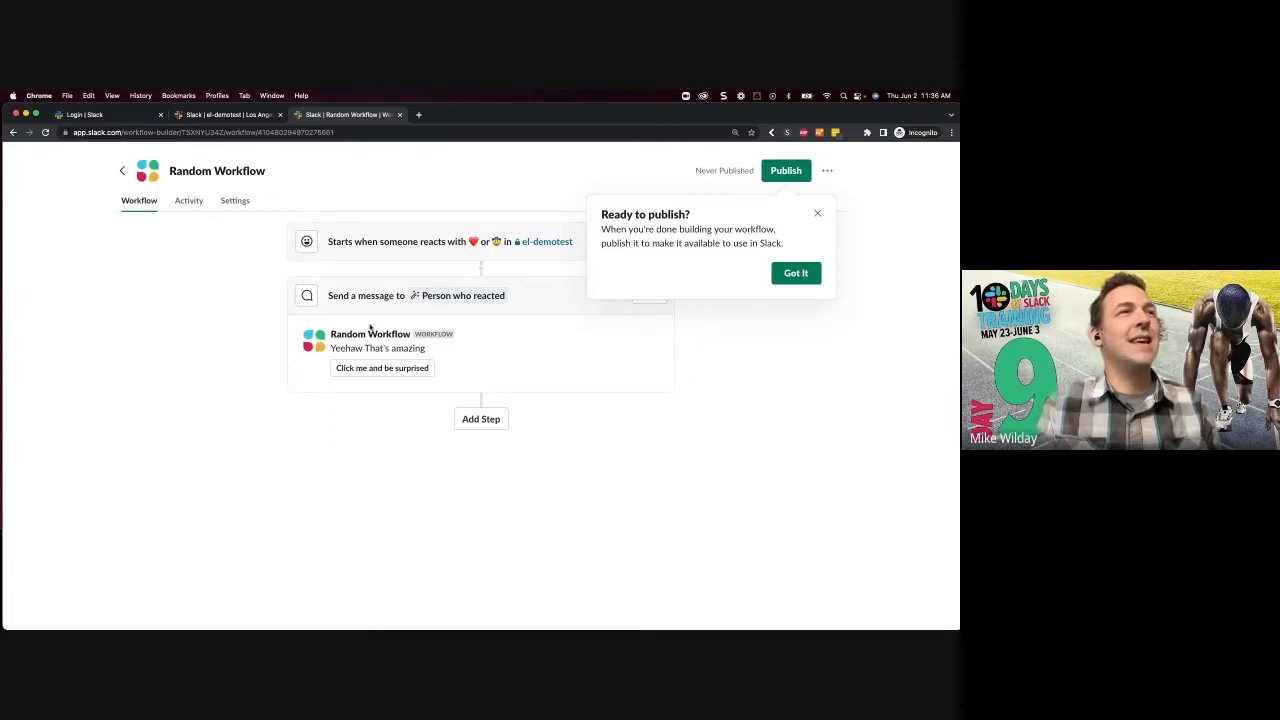
Step: Add a Send a form step addressed to the person who clicked "Click me and be surprised"
click(479, 419)
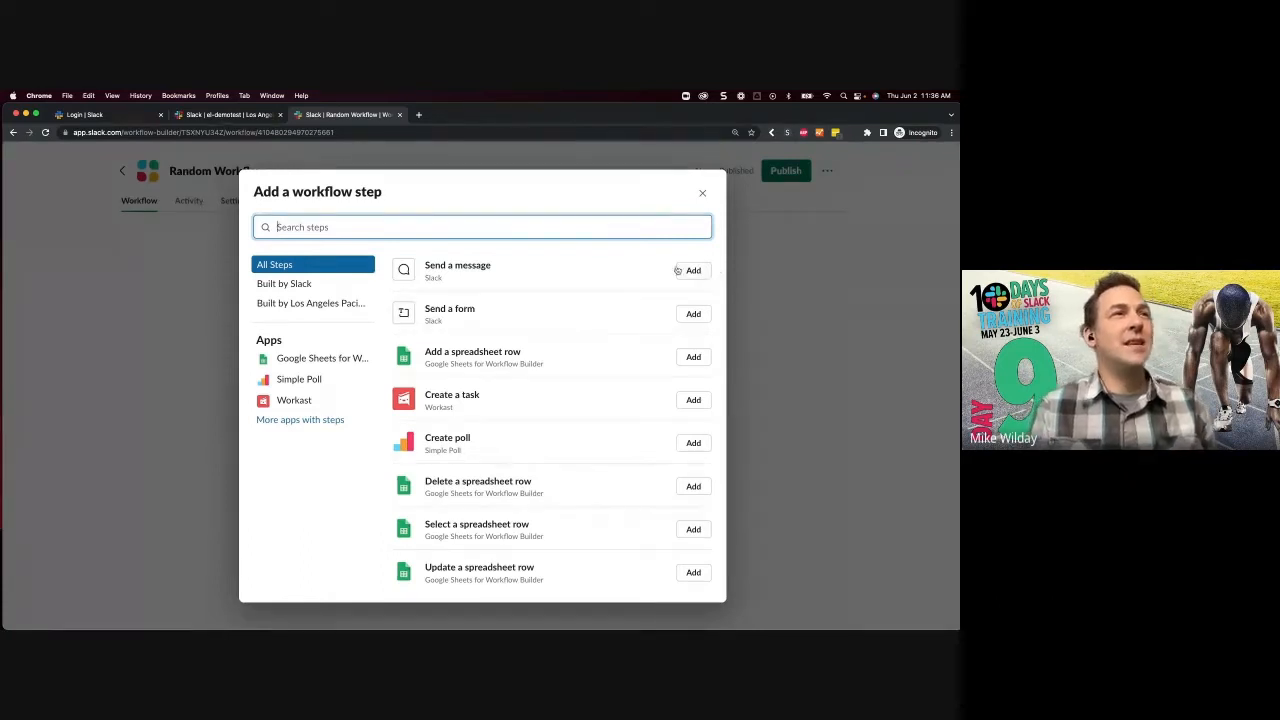
click(694, 314)
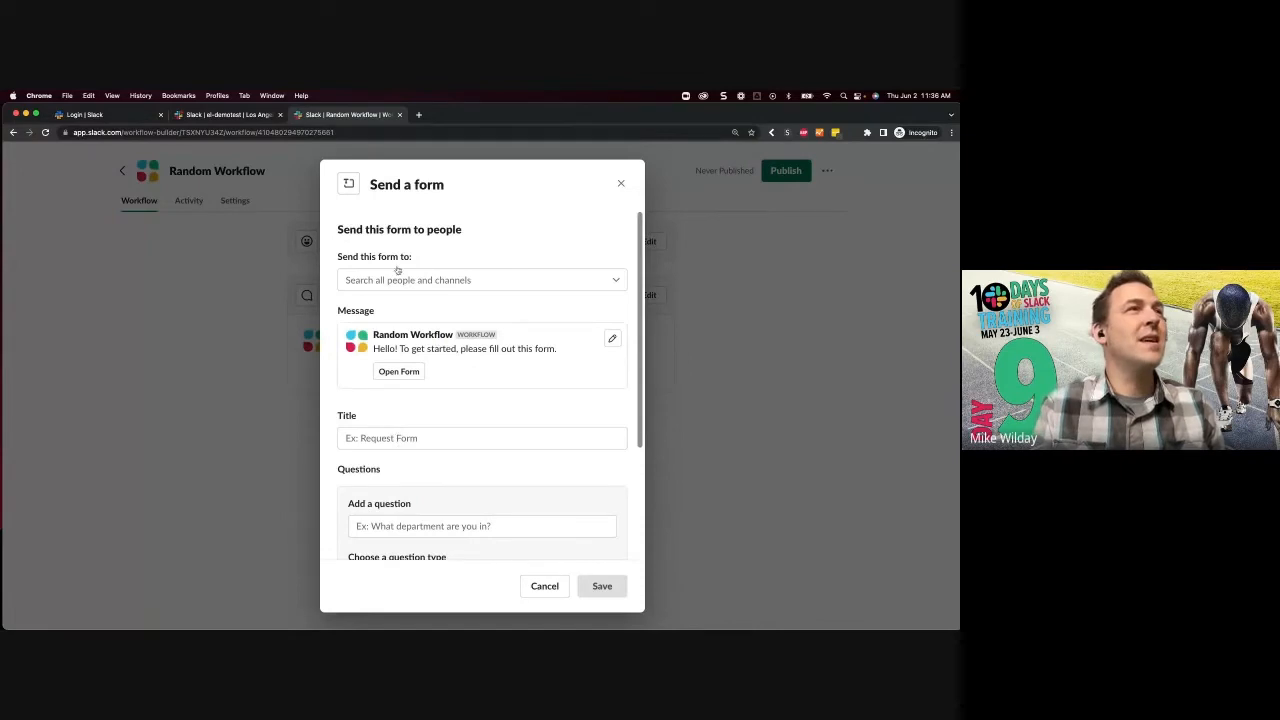
click(398, 280)
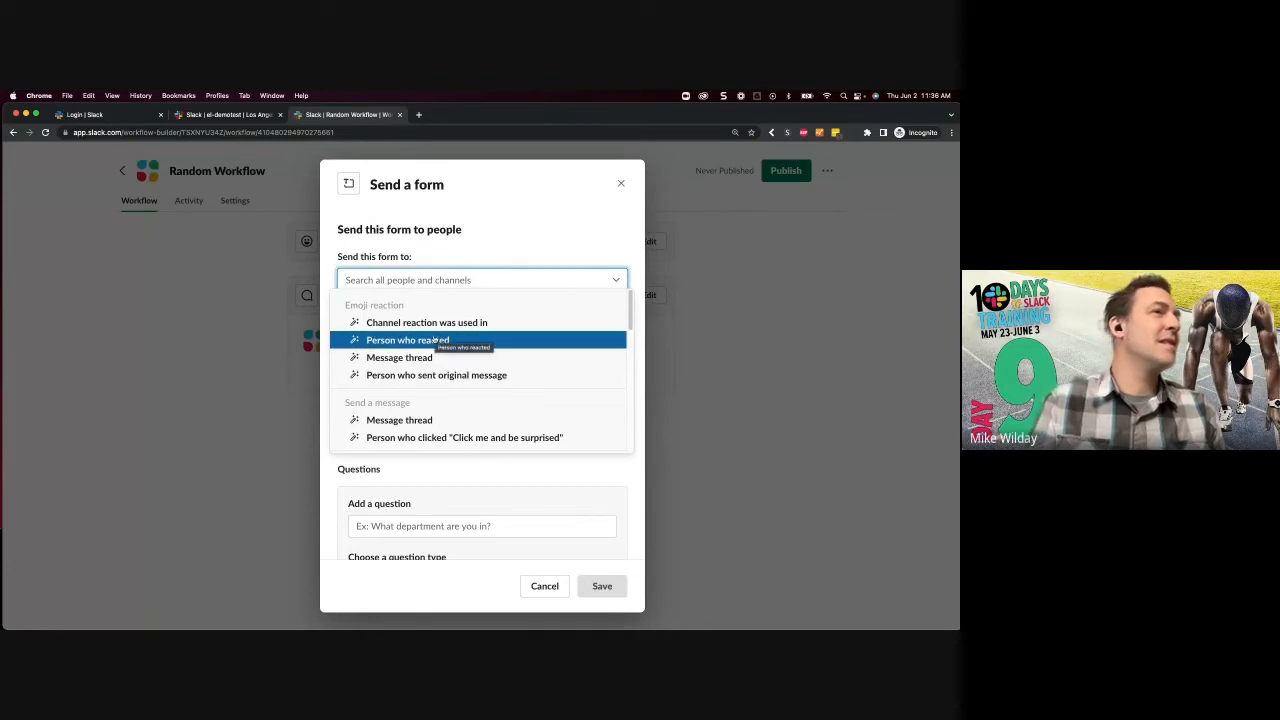
click(386, 440)
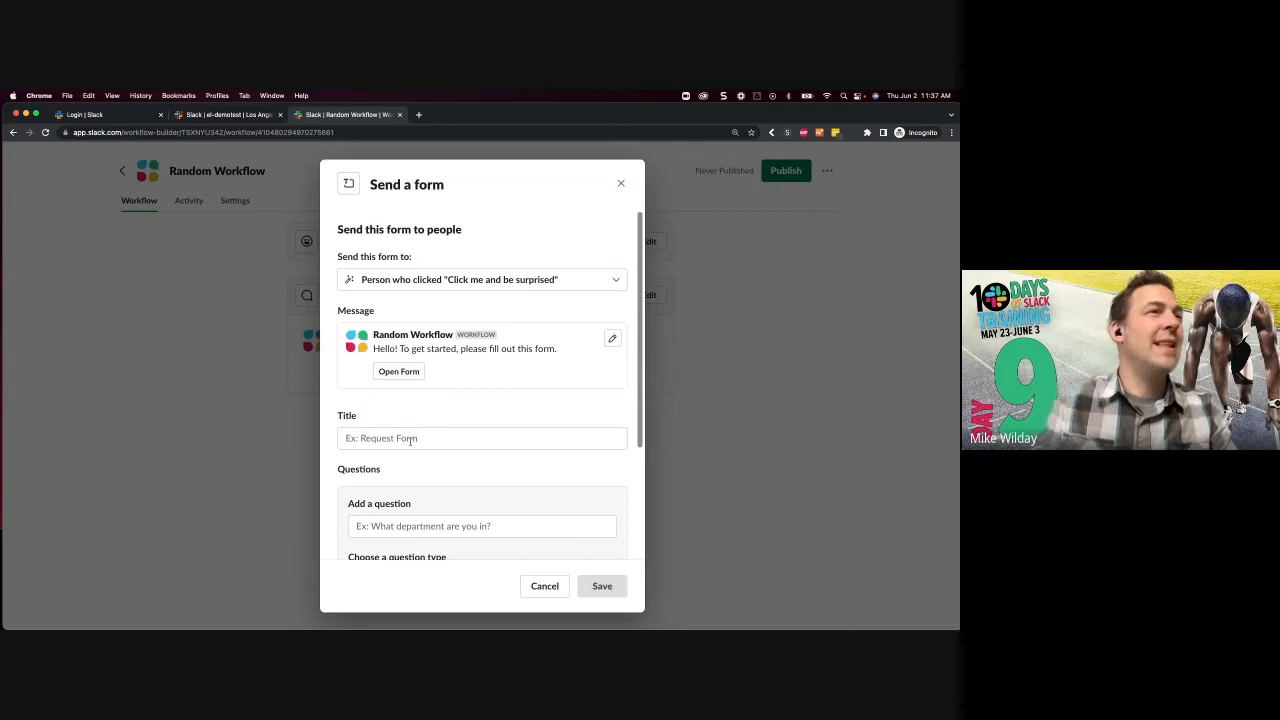
Step: Title the form "Random Question"
click(409, 440)
text(L)
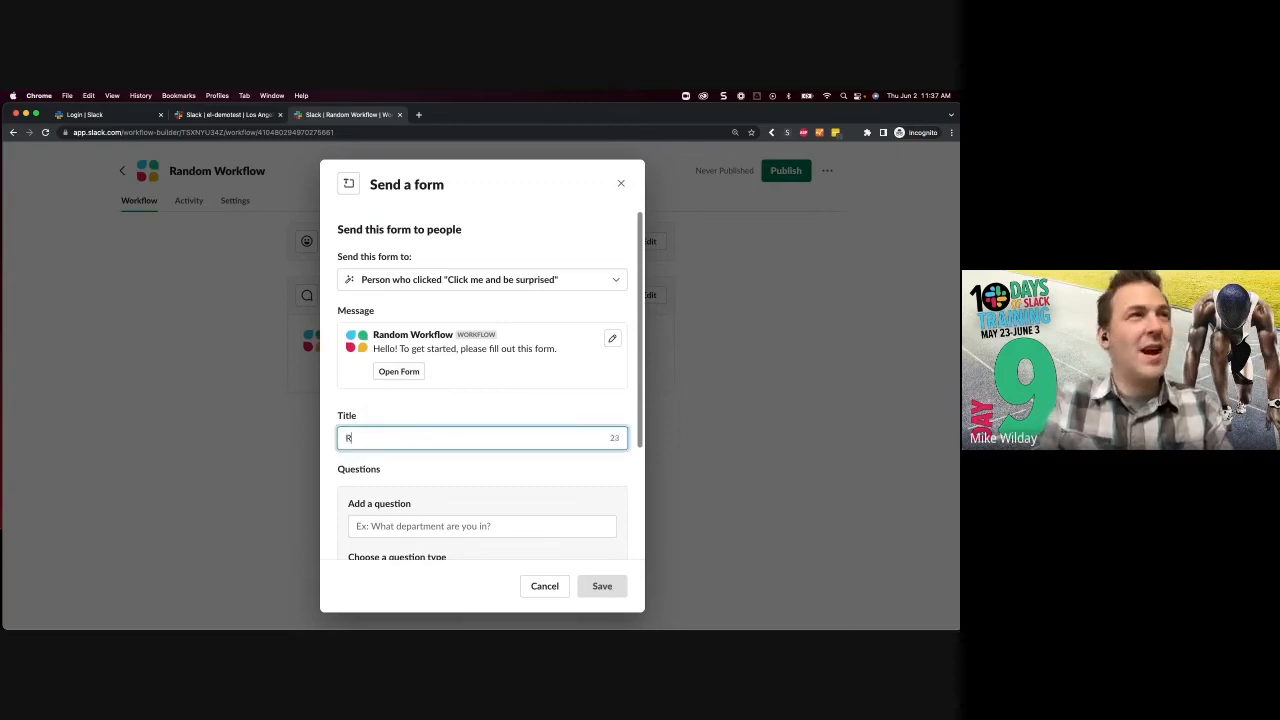
text(andom Questi)
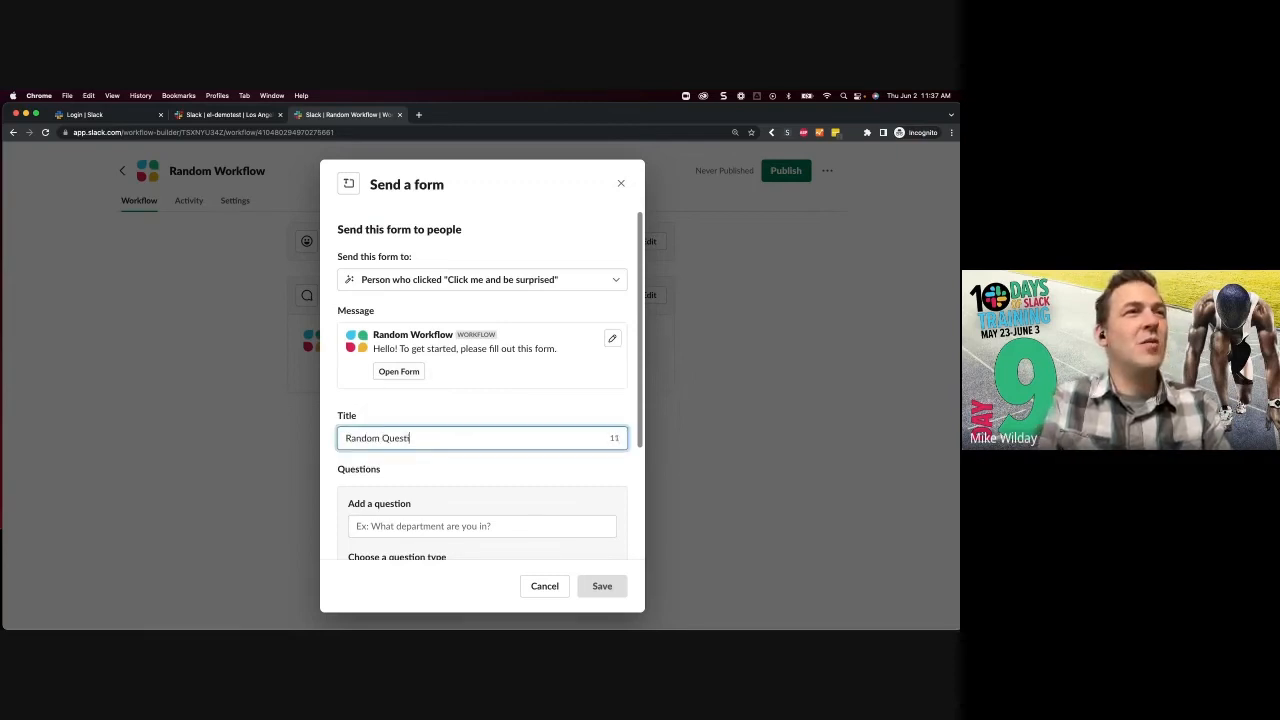
text(on)
Step: Enter "Do you prefer cows or horses" as the form's first question
click(443, 517)
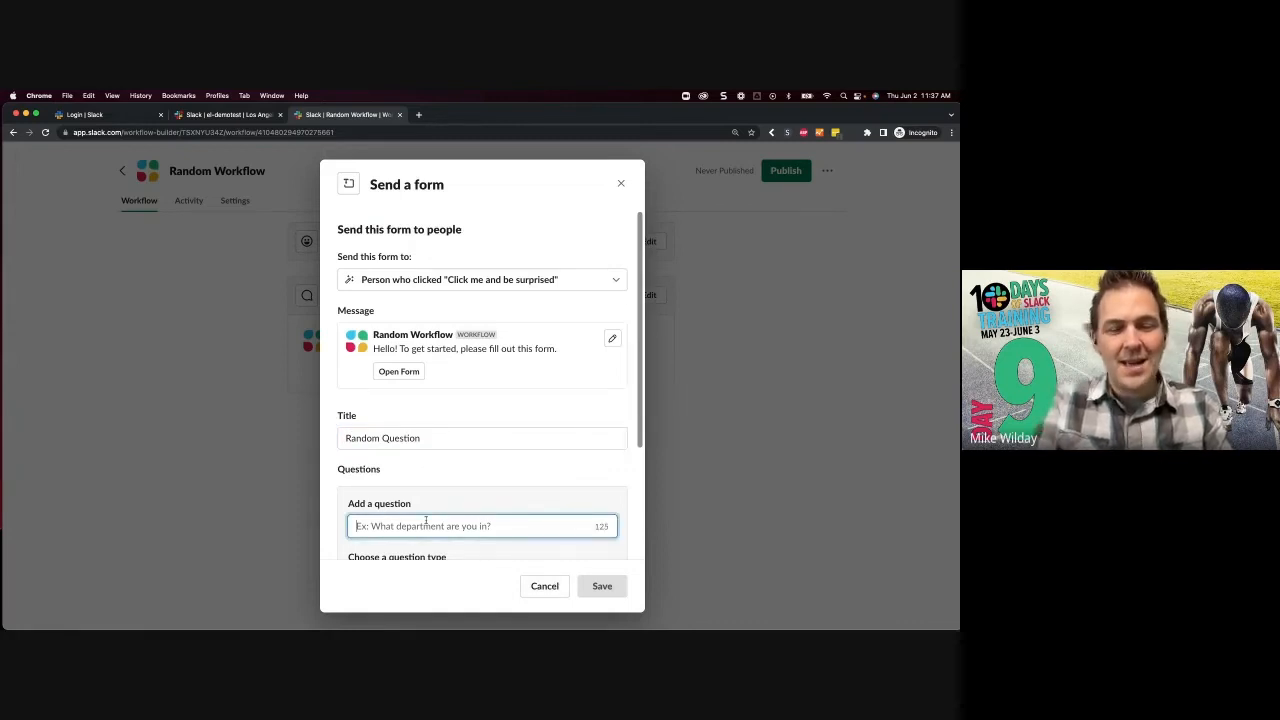
text(Do you prefre)
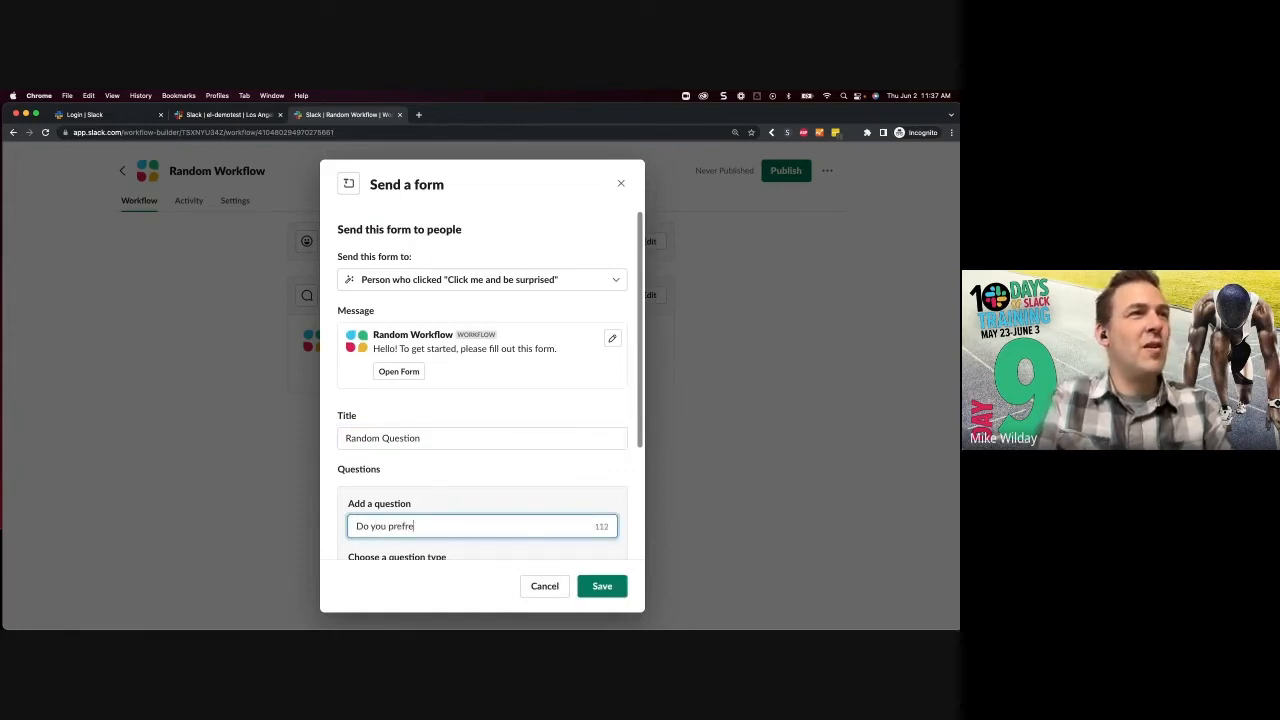
key(BackSpace)
key(BackSpace)
text(er)
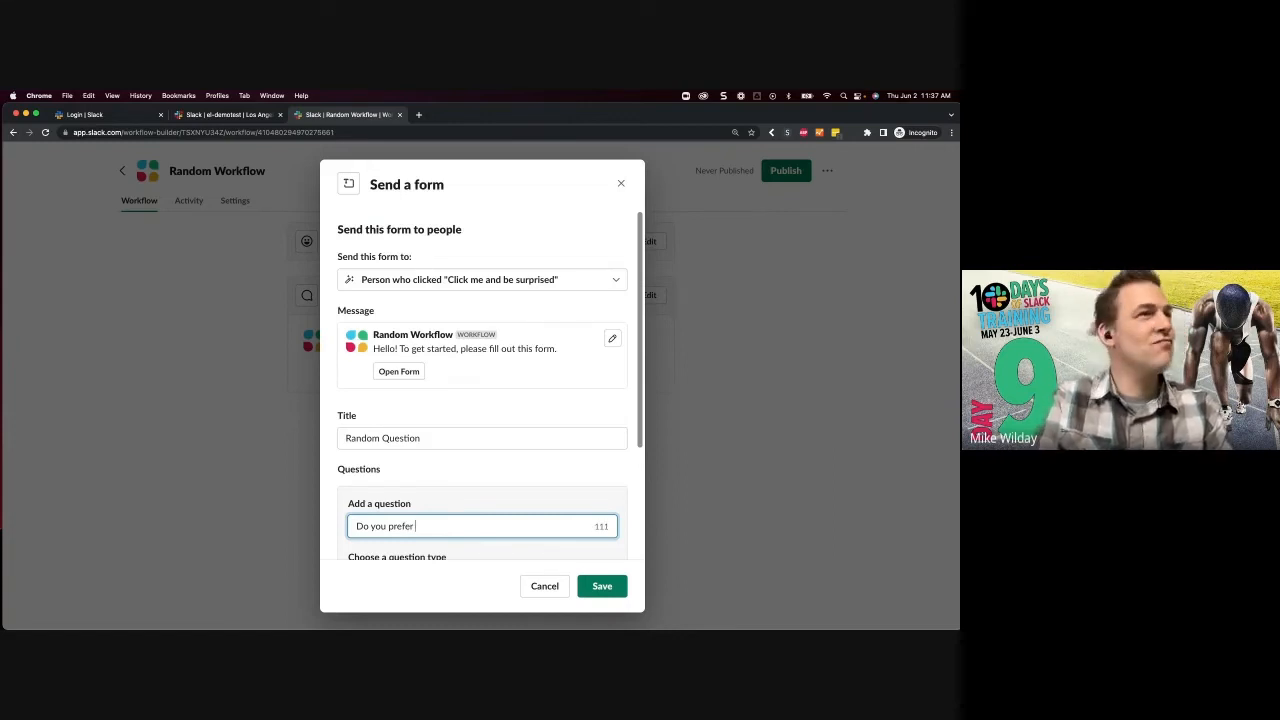
text( cows o)
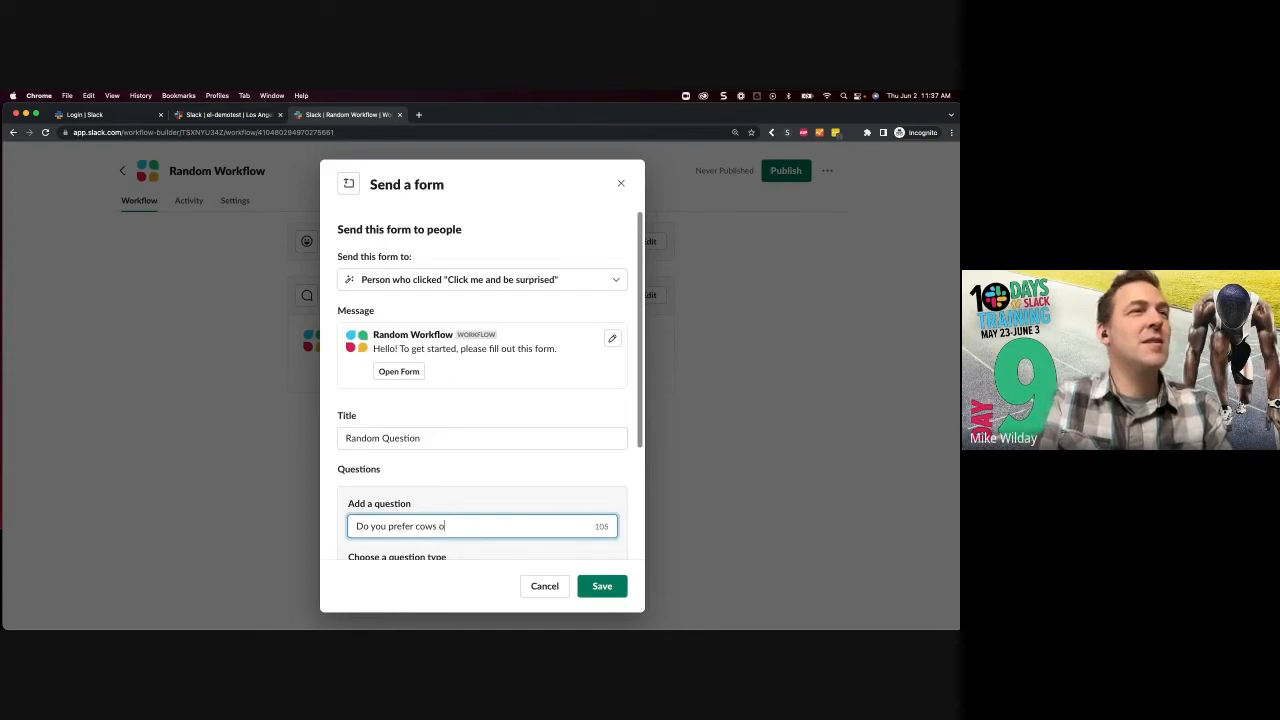
text(r horses)
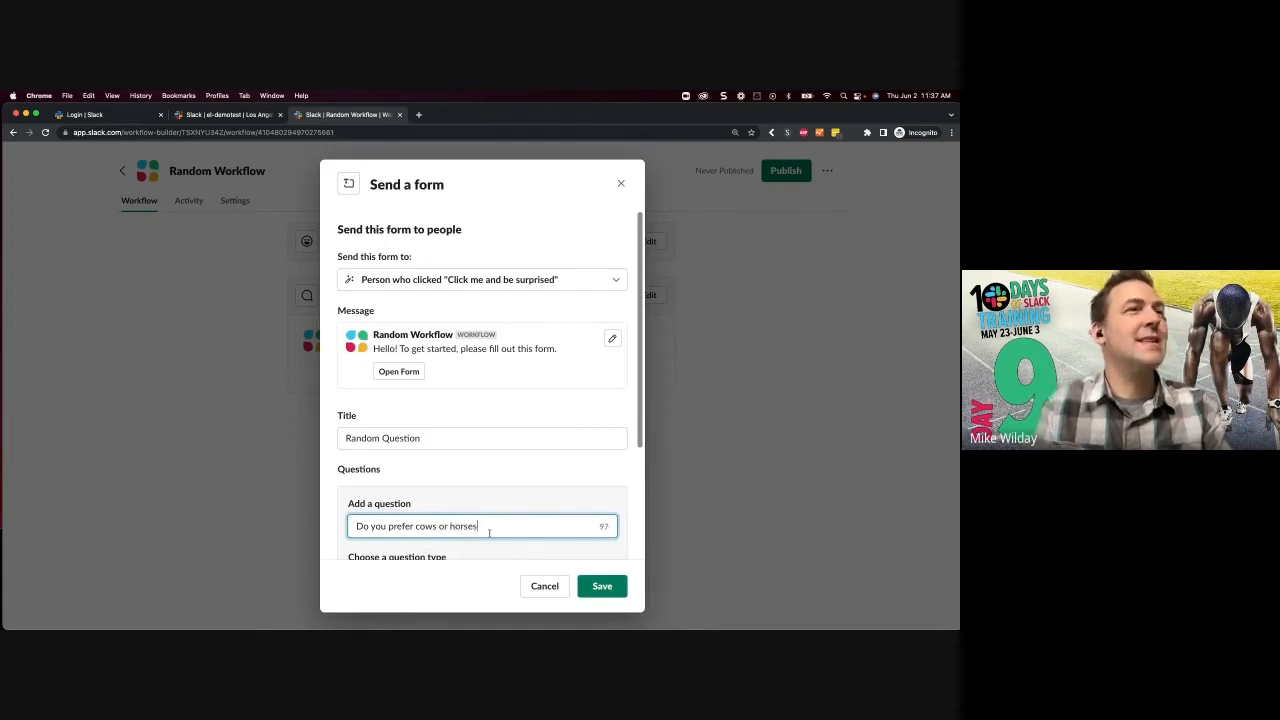
Step: Make the question a Select from a list type with the list items Cows and Horses
scroll(494, 457, down, 2)
scroll(431, 531, up, 1)
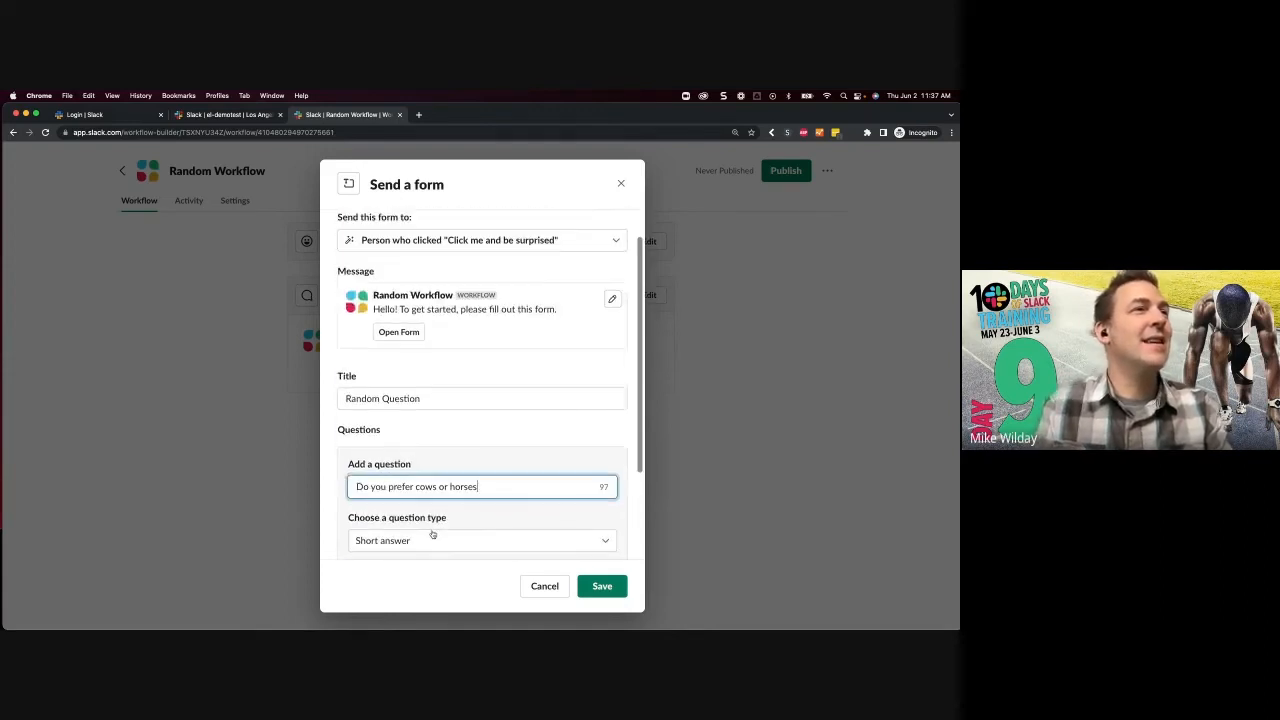
scroll(429, 457, down, 3)
click(422, 448)
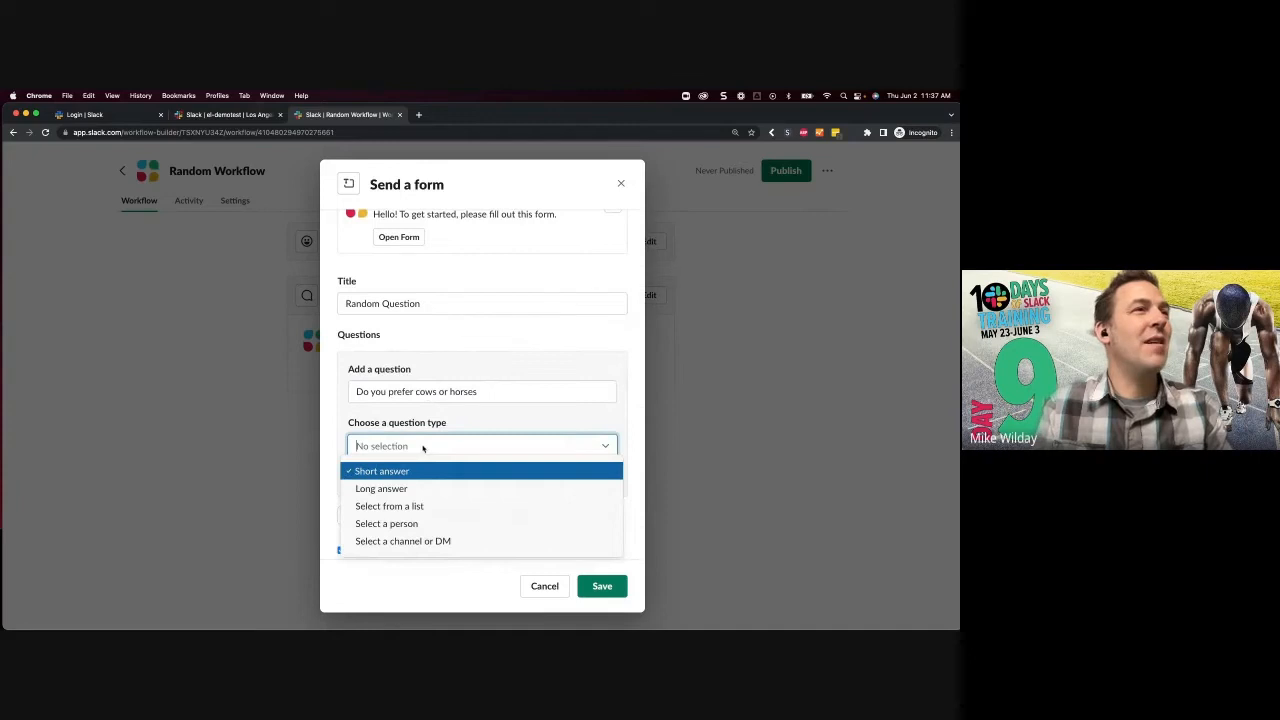
click(434, 506)
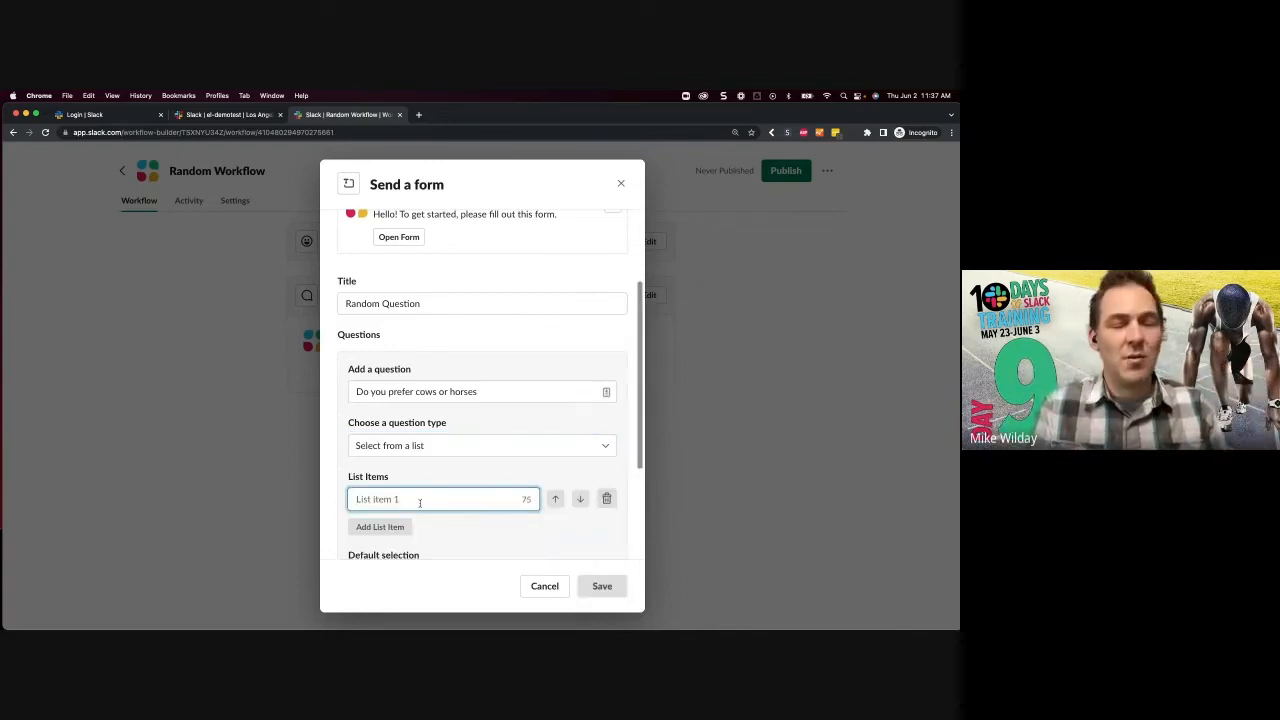
text(Cows)
click(380, 527)
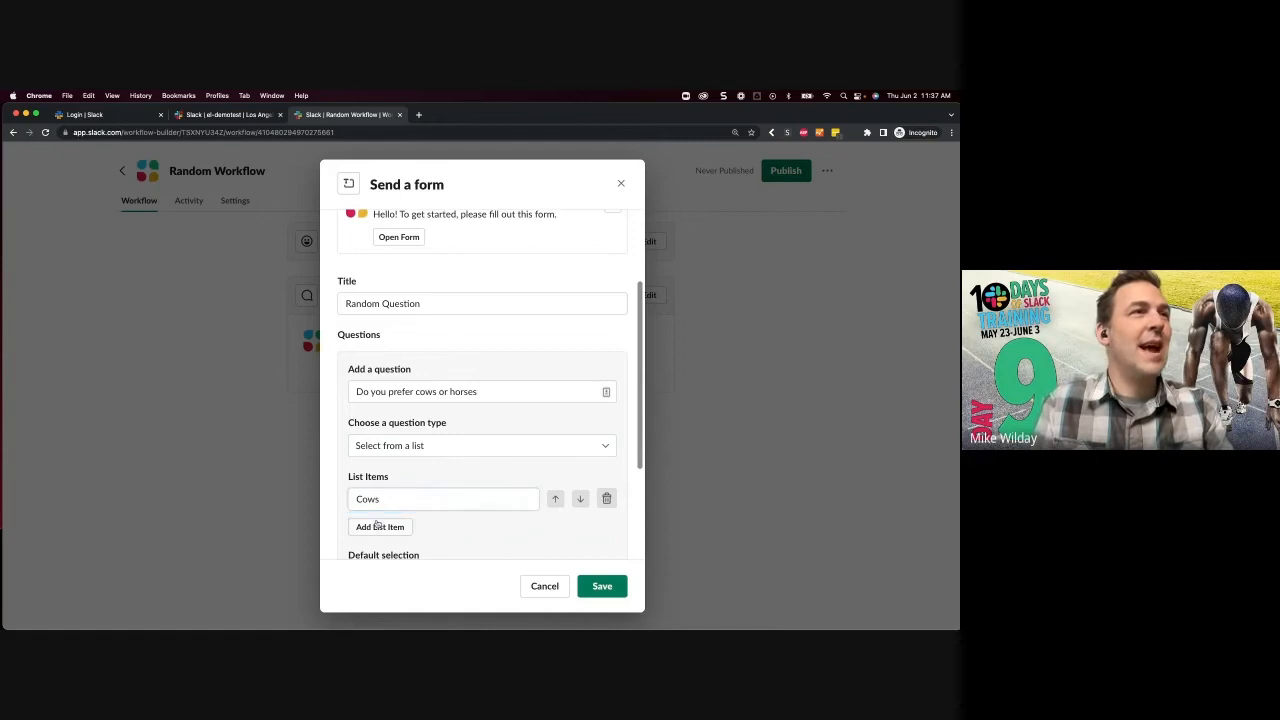
text(Horses)
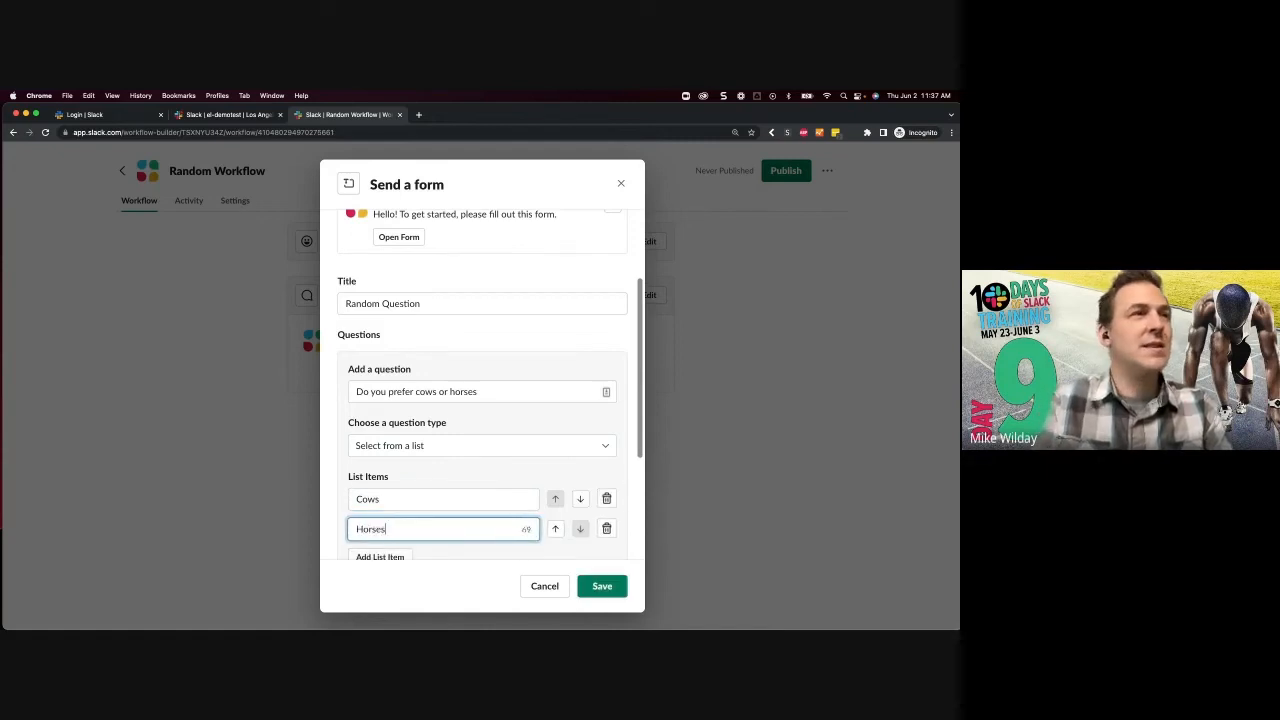
scroll(413, 535, down, 3)
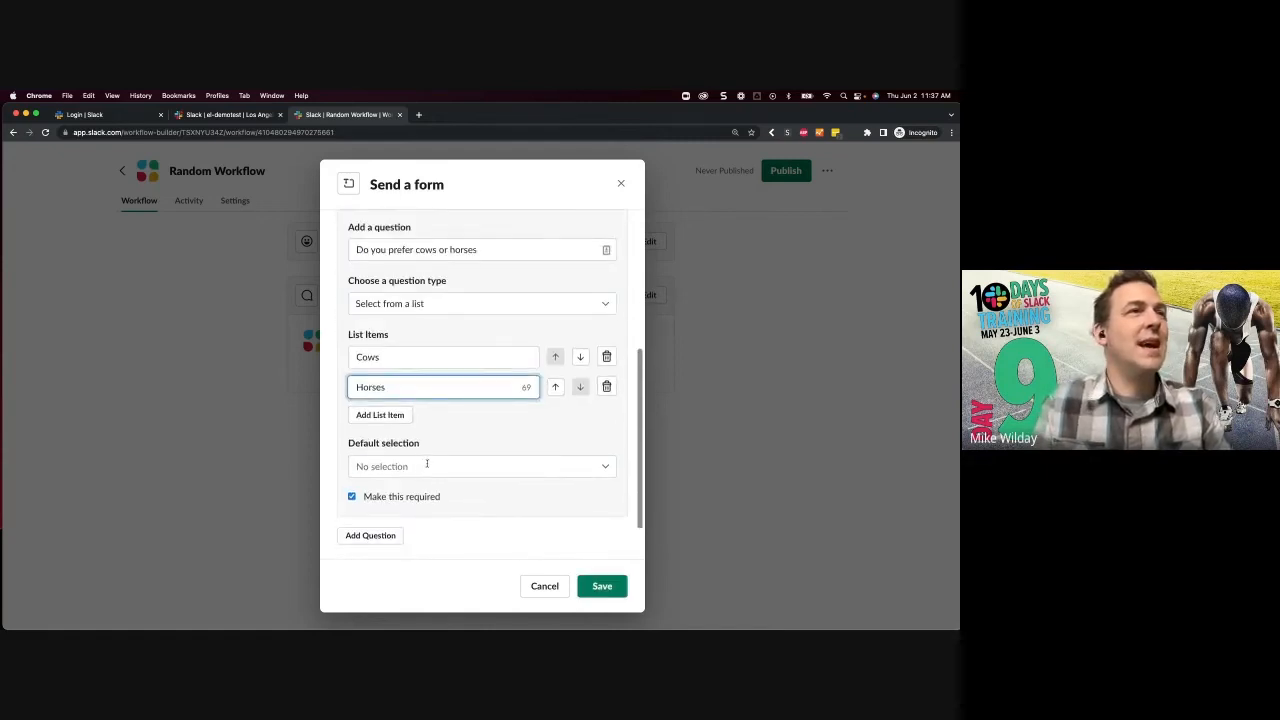
click(422, 470)
click(448, 444)
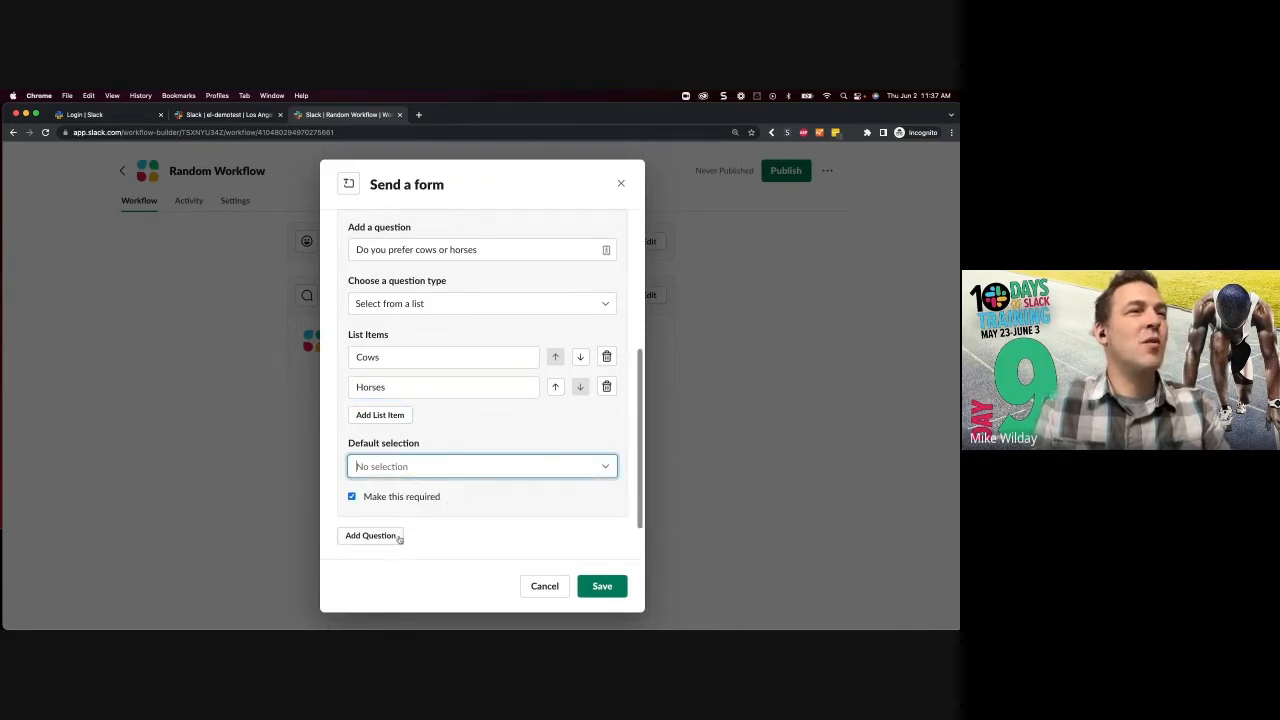
scroll(497, 551, down, 1)
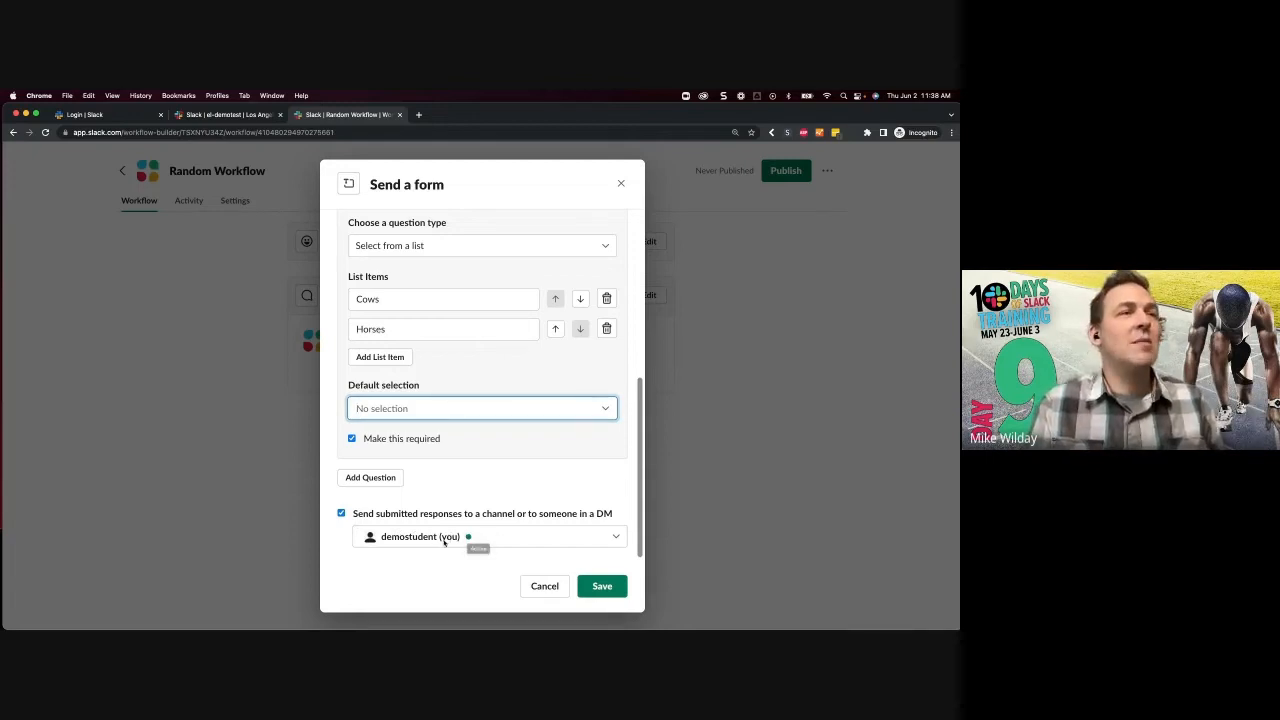
Step: Send the form's submitted responses to the channel the reaction was used in and save the form step
click(605, 538)
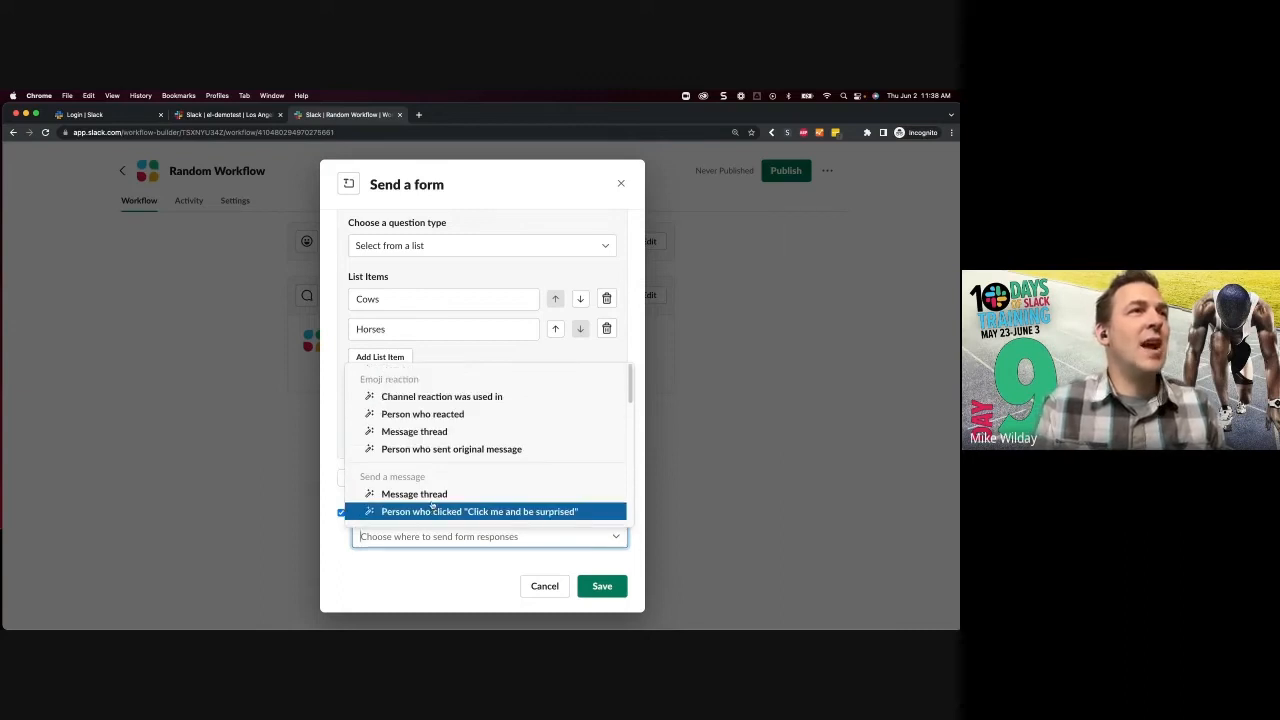
click(440, 396)
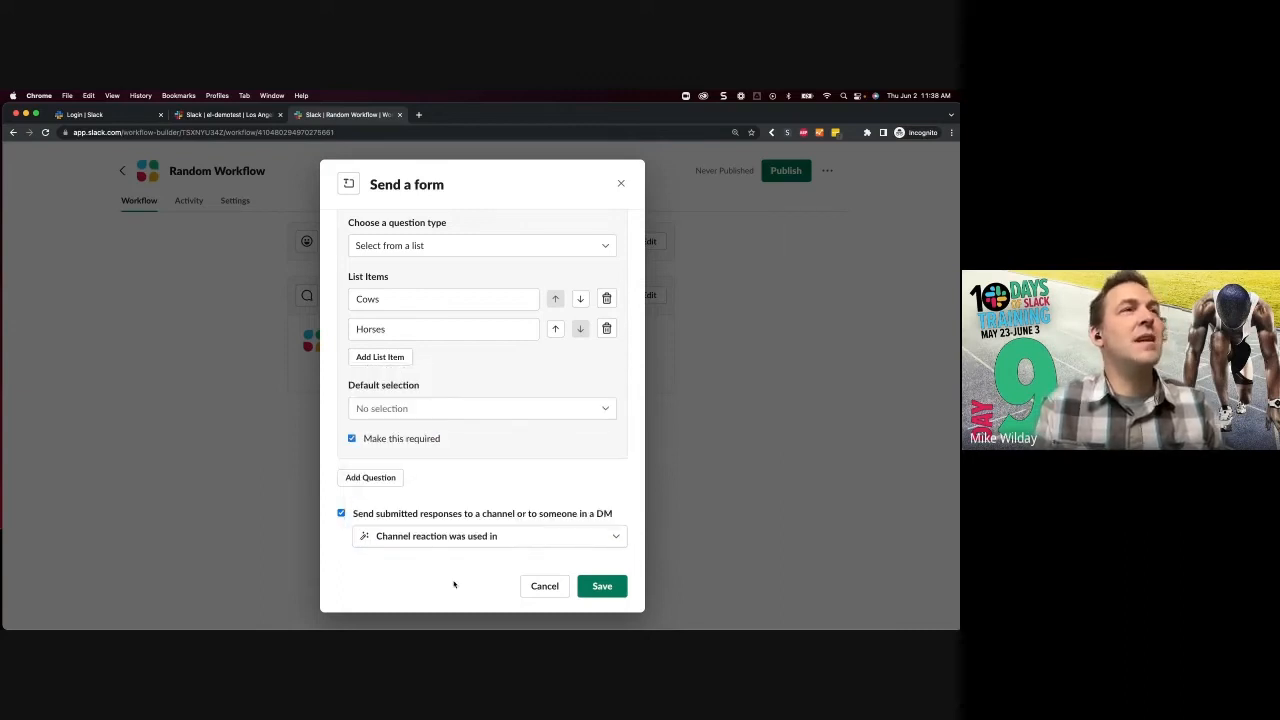
click(603, 586)
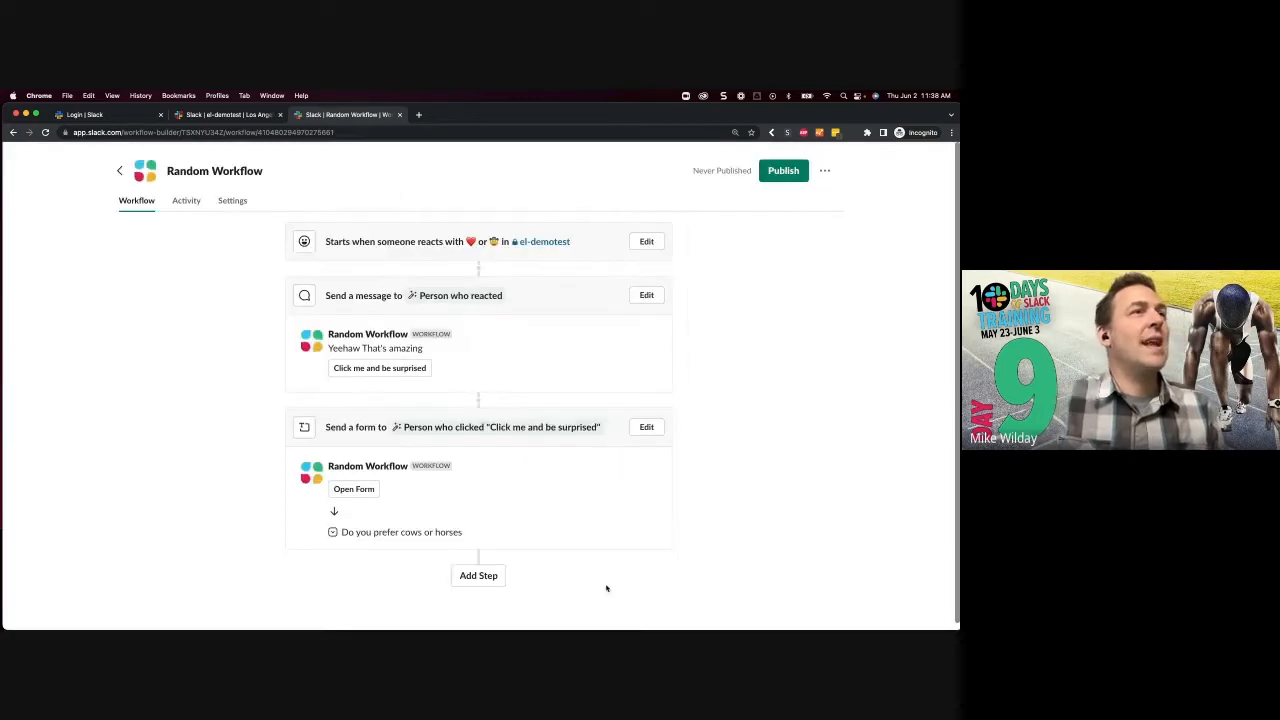
Step: Add an Add a spreadsheet row step and connect the demo Google account, granting access to Drive files and Sheets spreadsheets
click(479, 574)
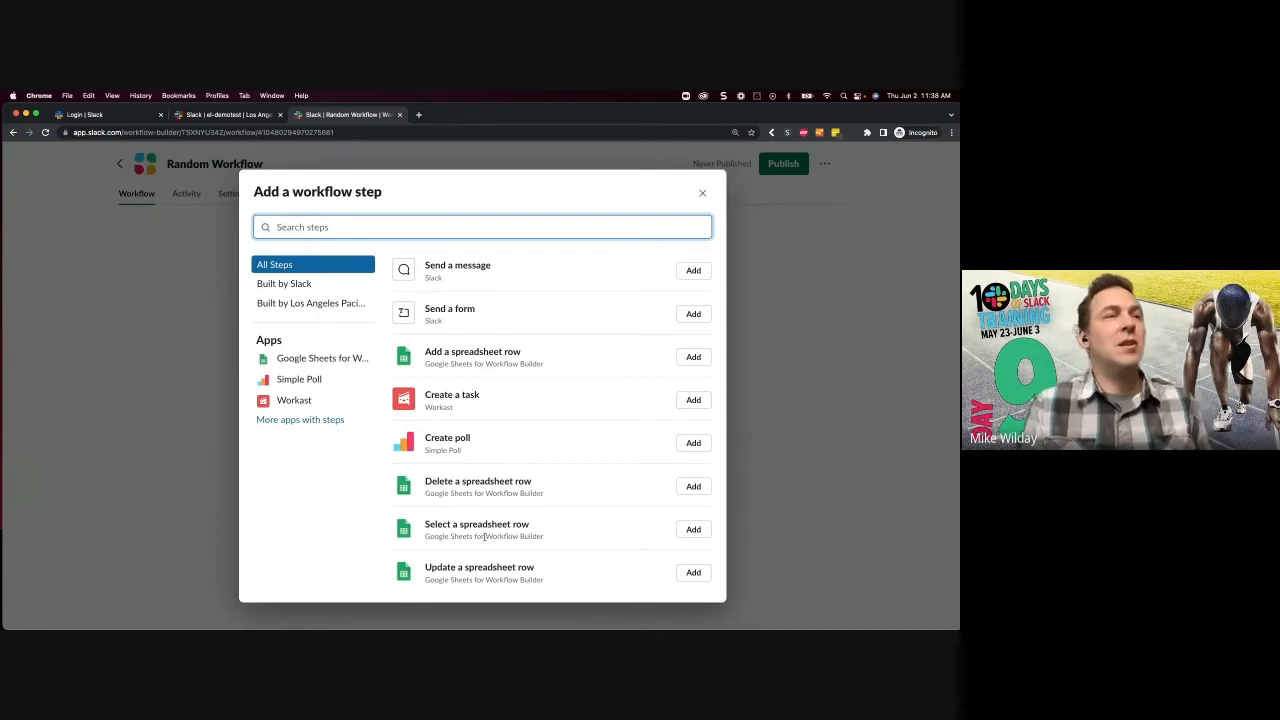
click(693, 357)
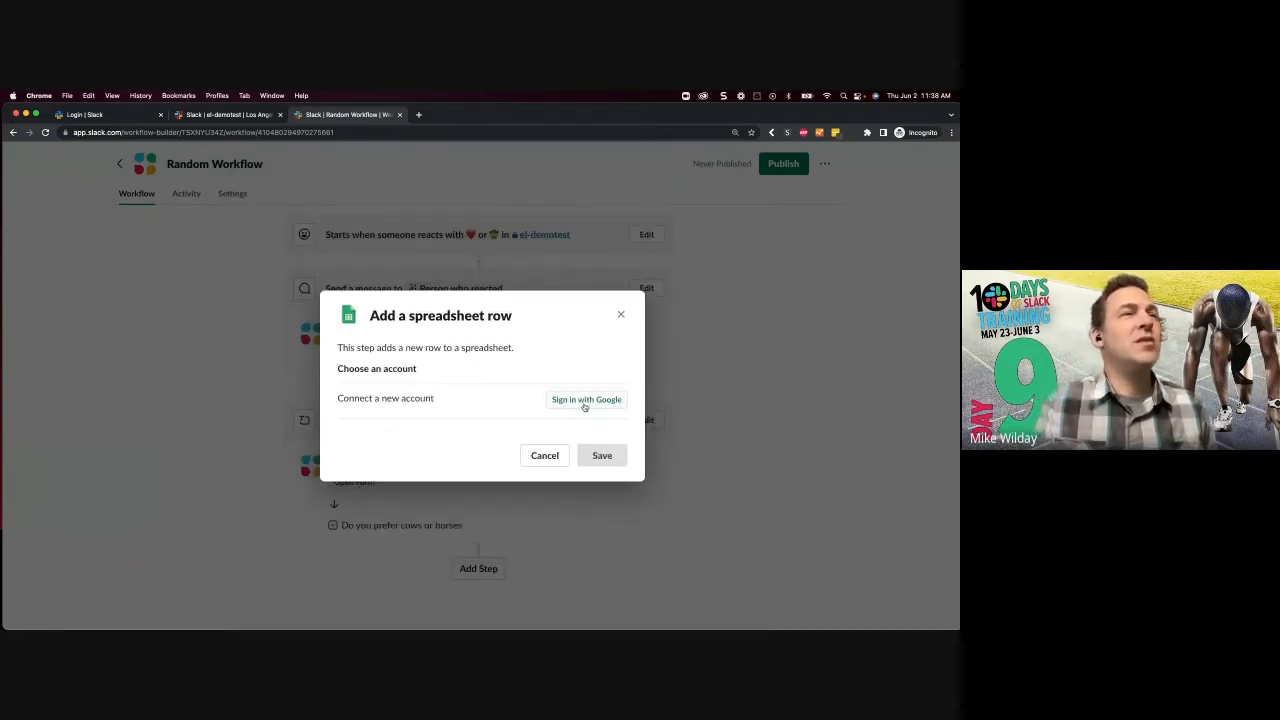
click(585, 402)
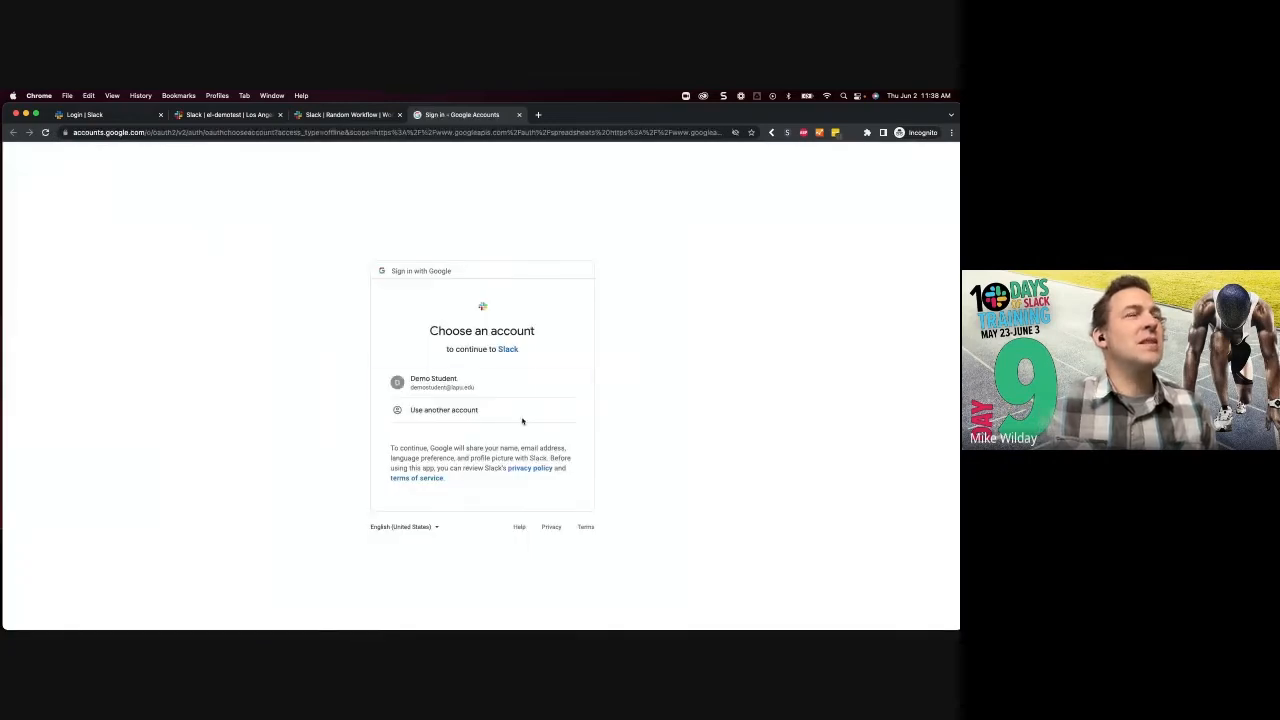
click(480, 382)
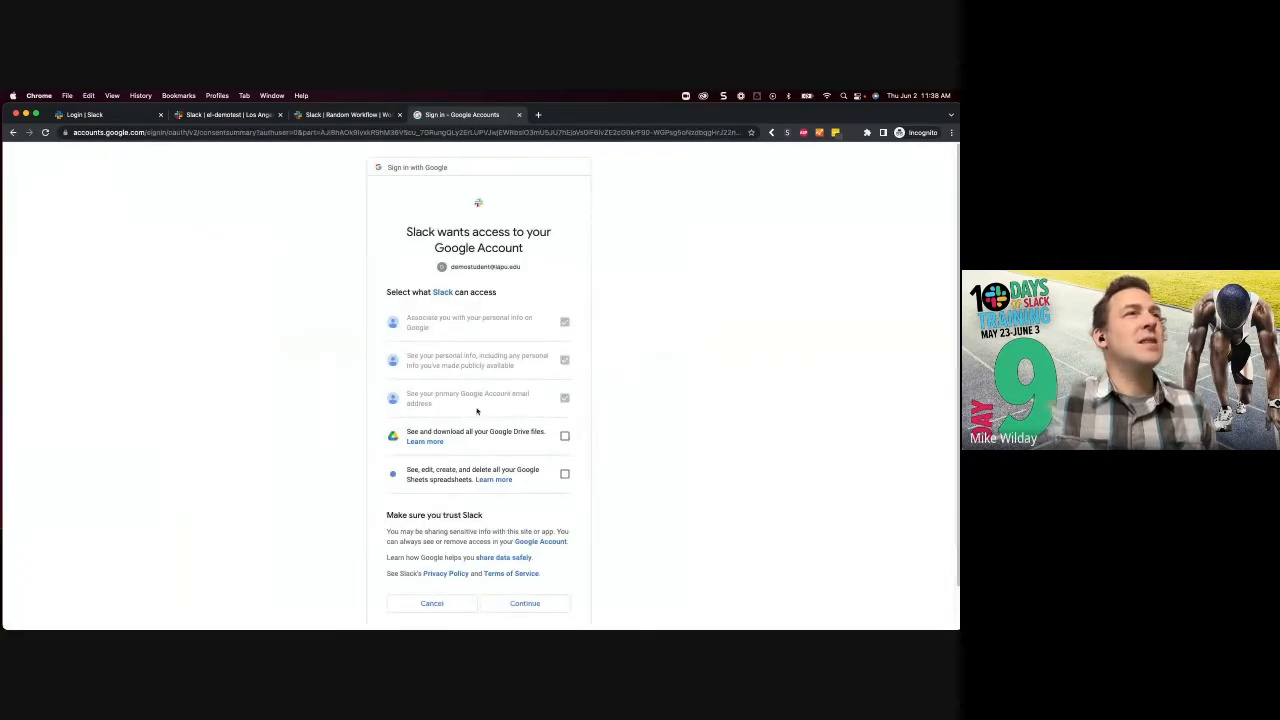
click(565, 436)
click(565, 475)
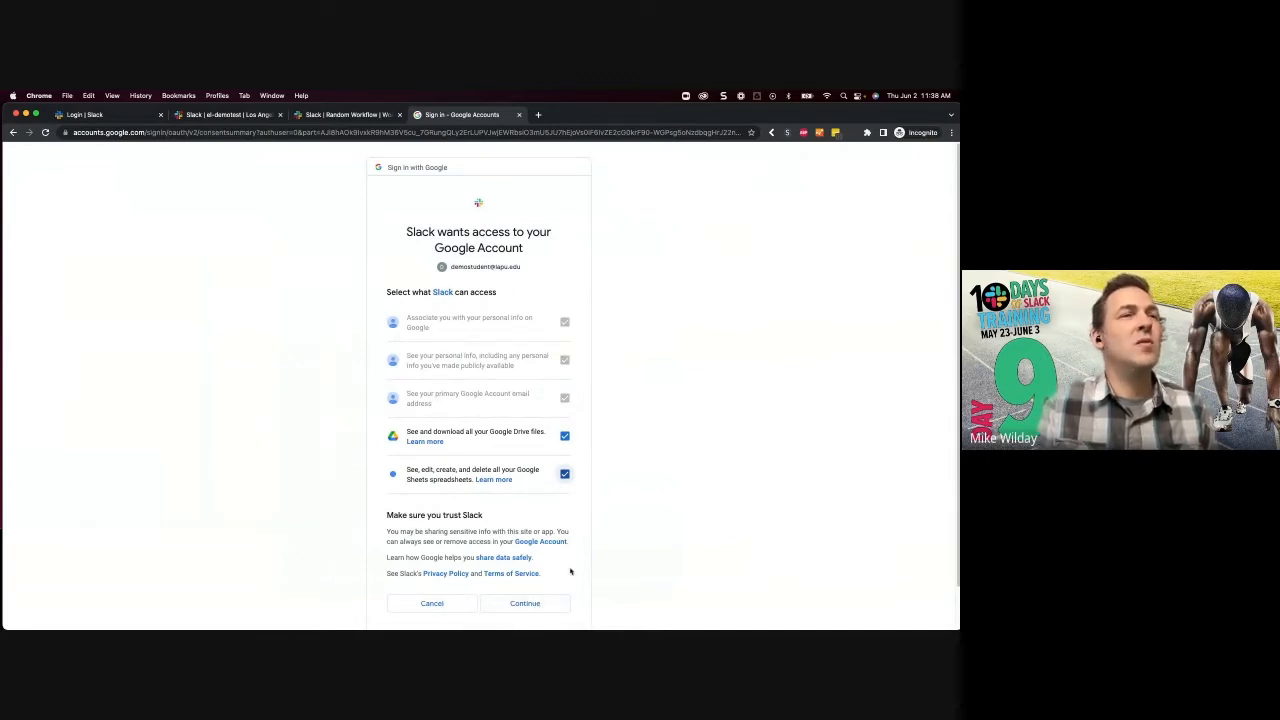
click(534, 606)
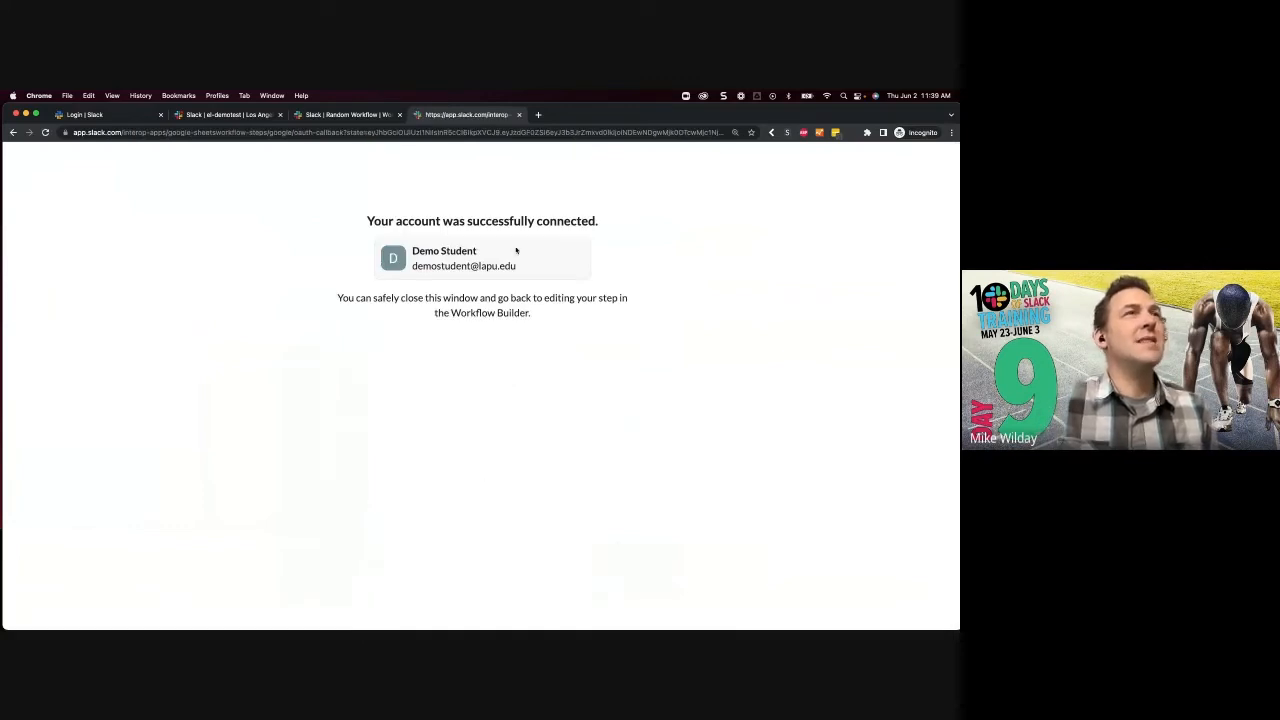
click(352, 115)
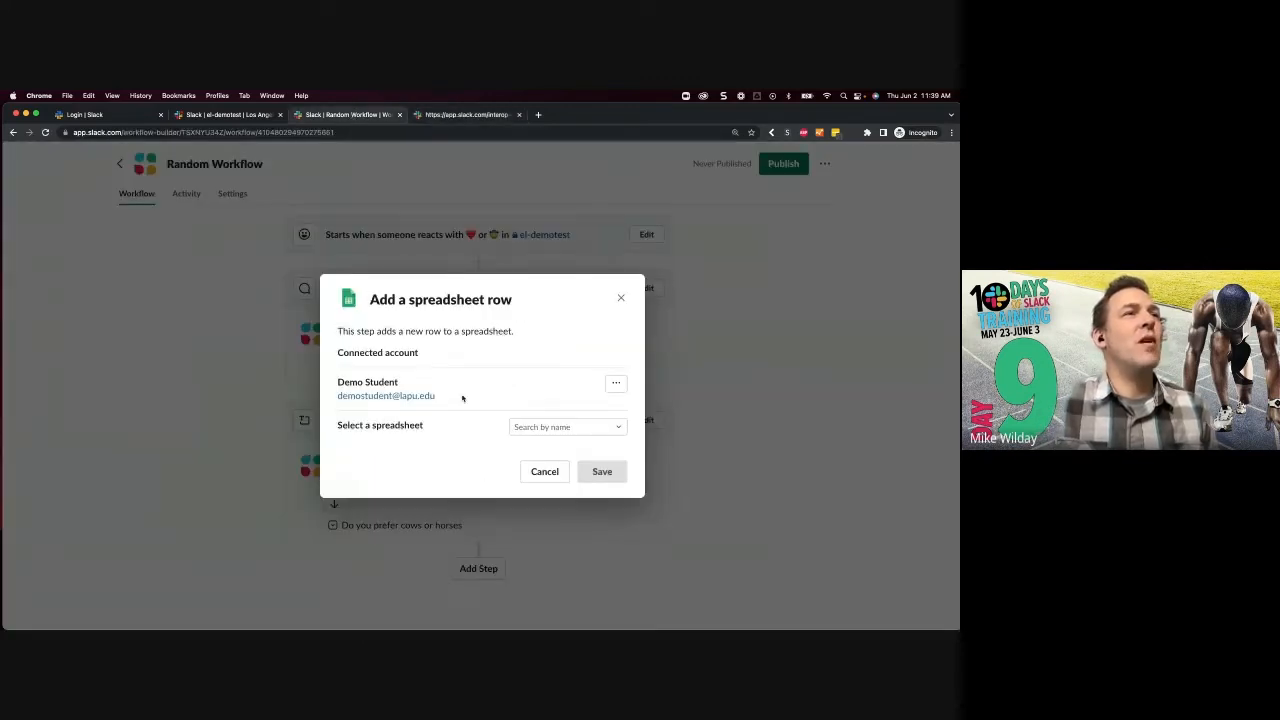
click(544, 427)
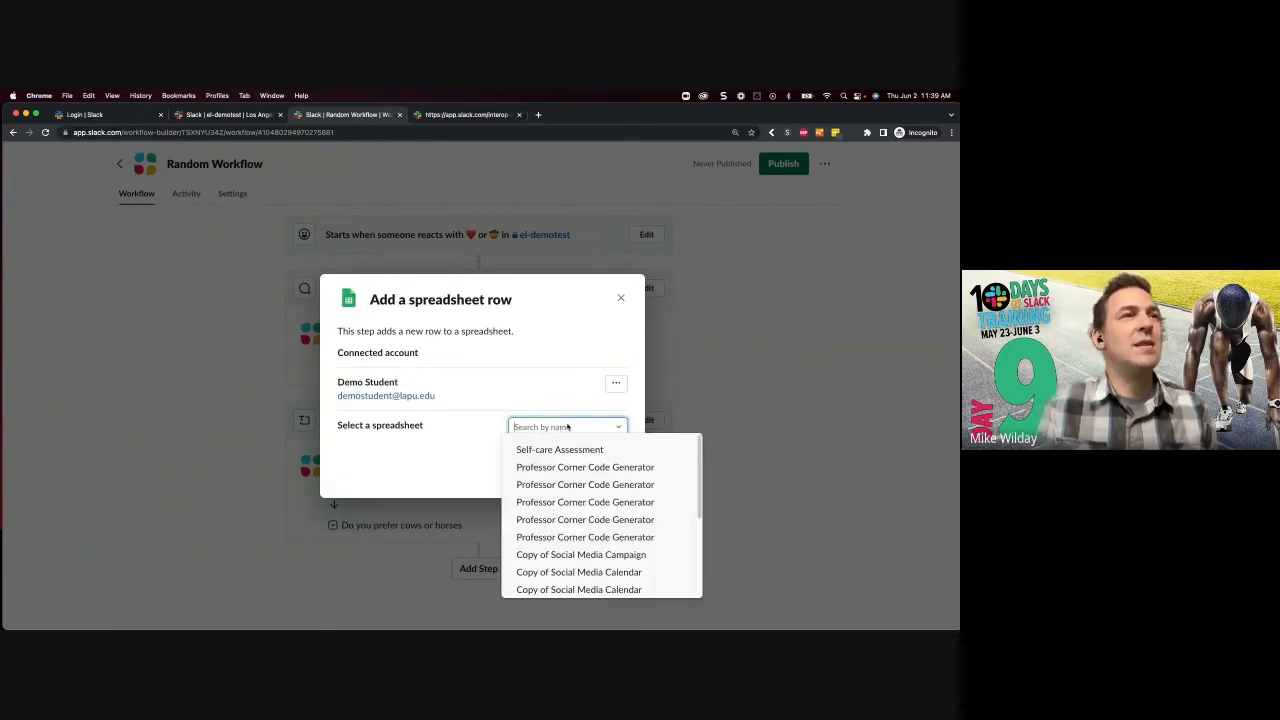
scroll(600, 500, down, 5)
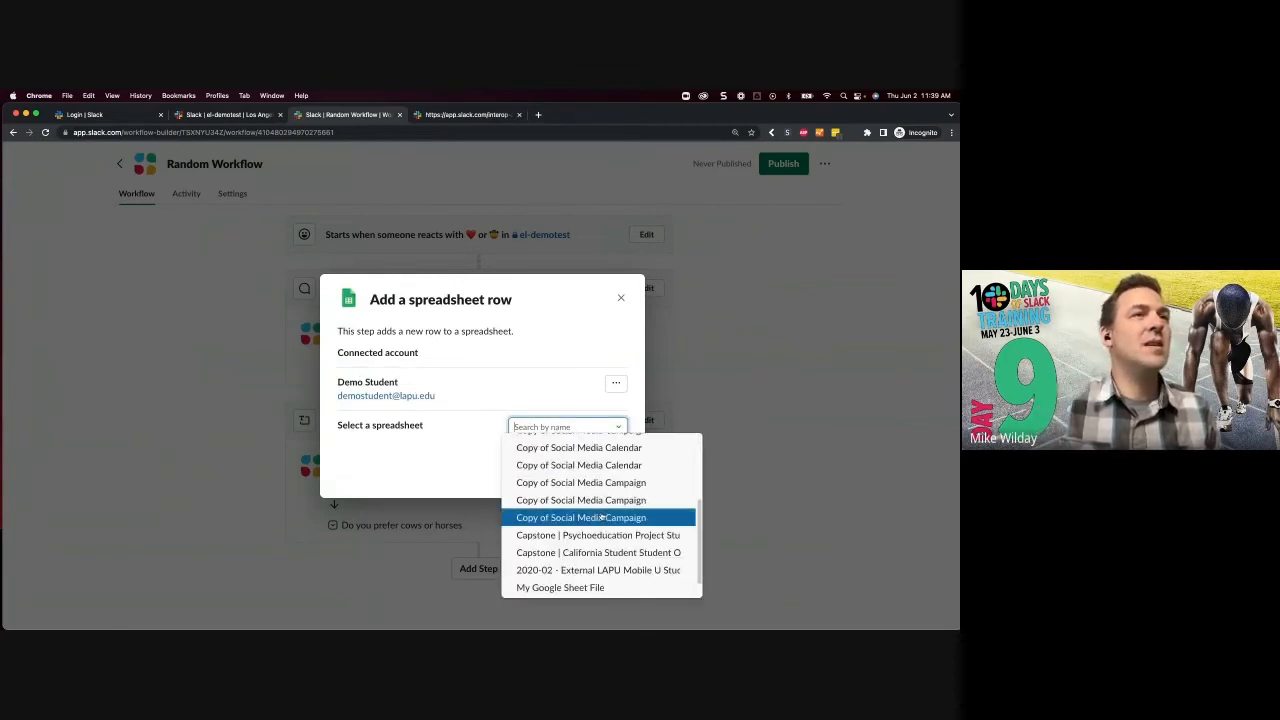
scroll(601, 518, down, 1)
scroll(601, 515, up, 5)
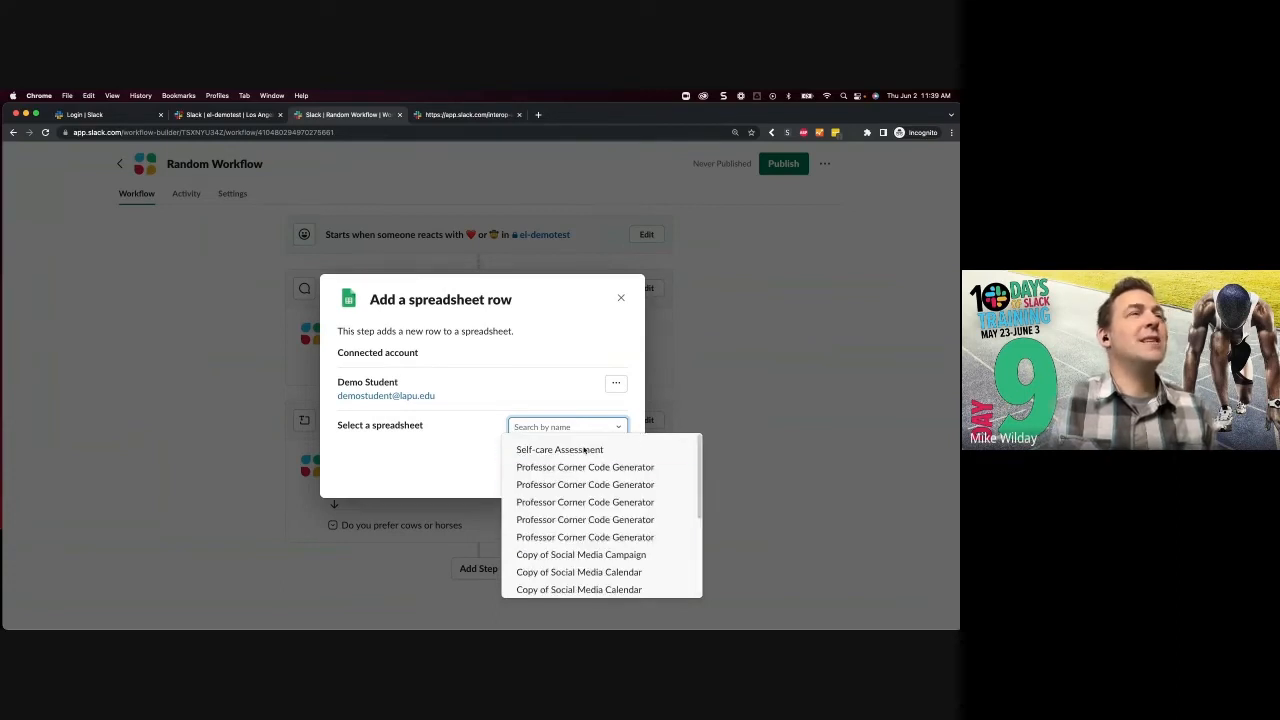
Step: Create a new blank Google Sheets spreadsheet through sheets.new in a separate browser tab
click(537, 115)
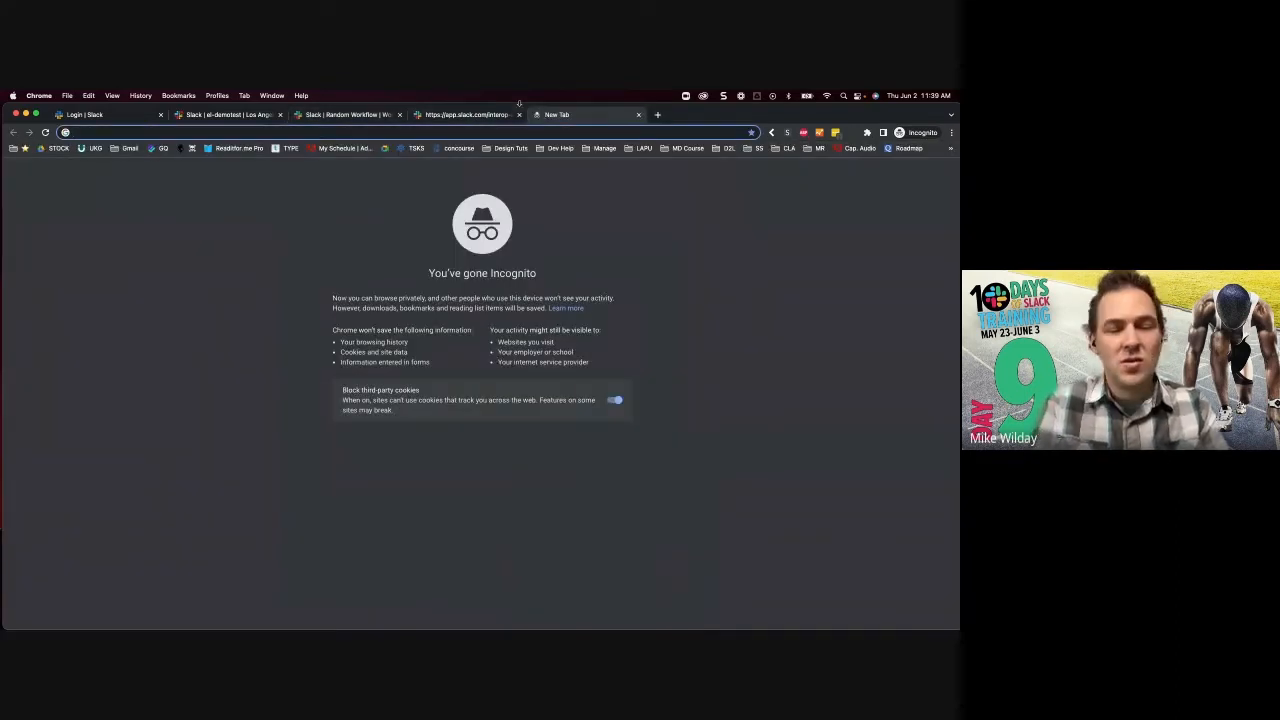
text(d)
key(BackSpace)
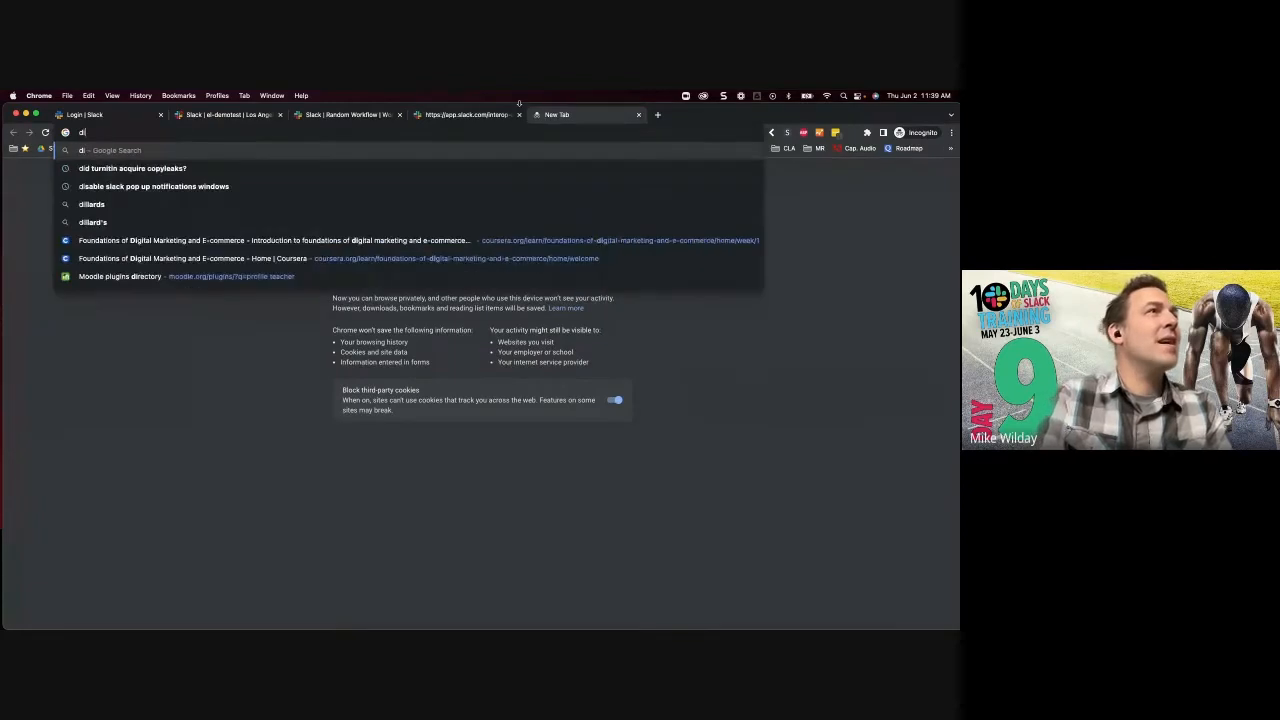
key(BackSpace)
text(sheets.n)
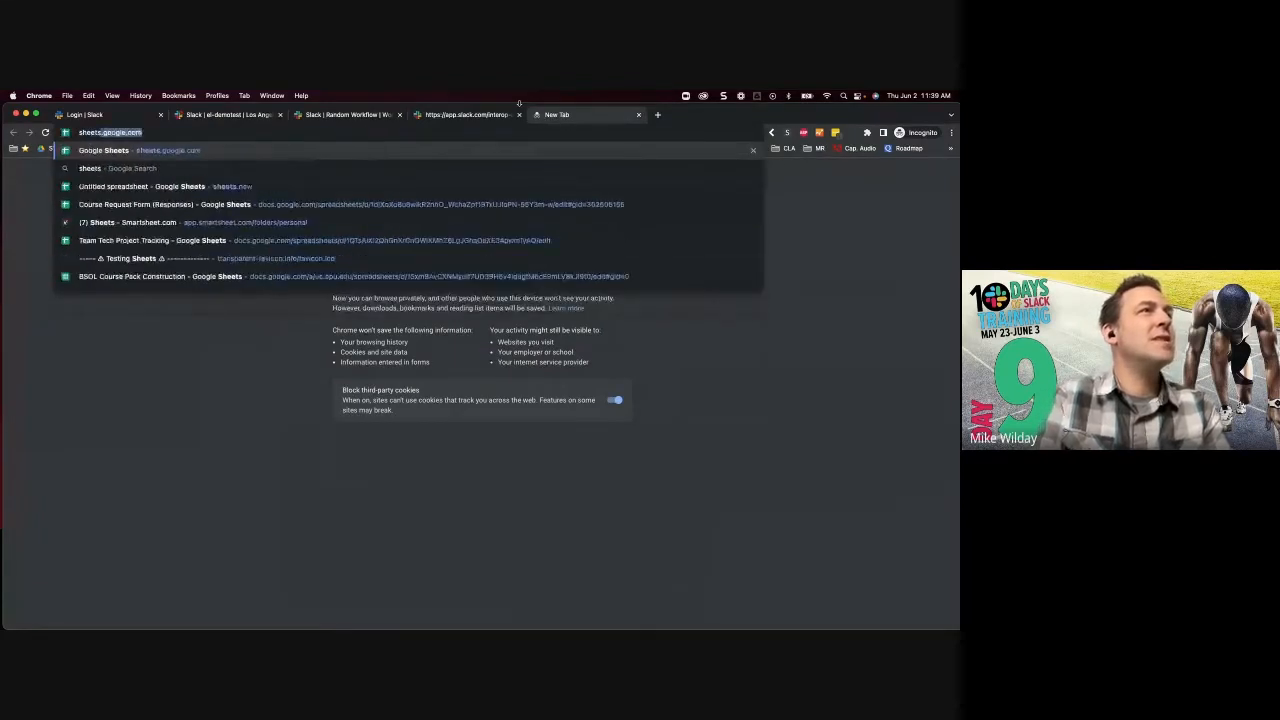
text(ew)
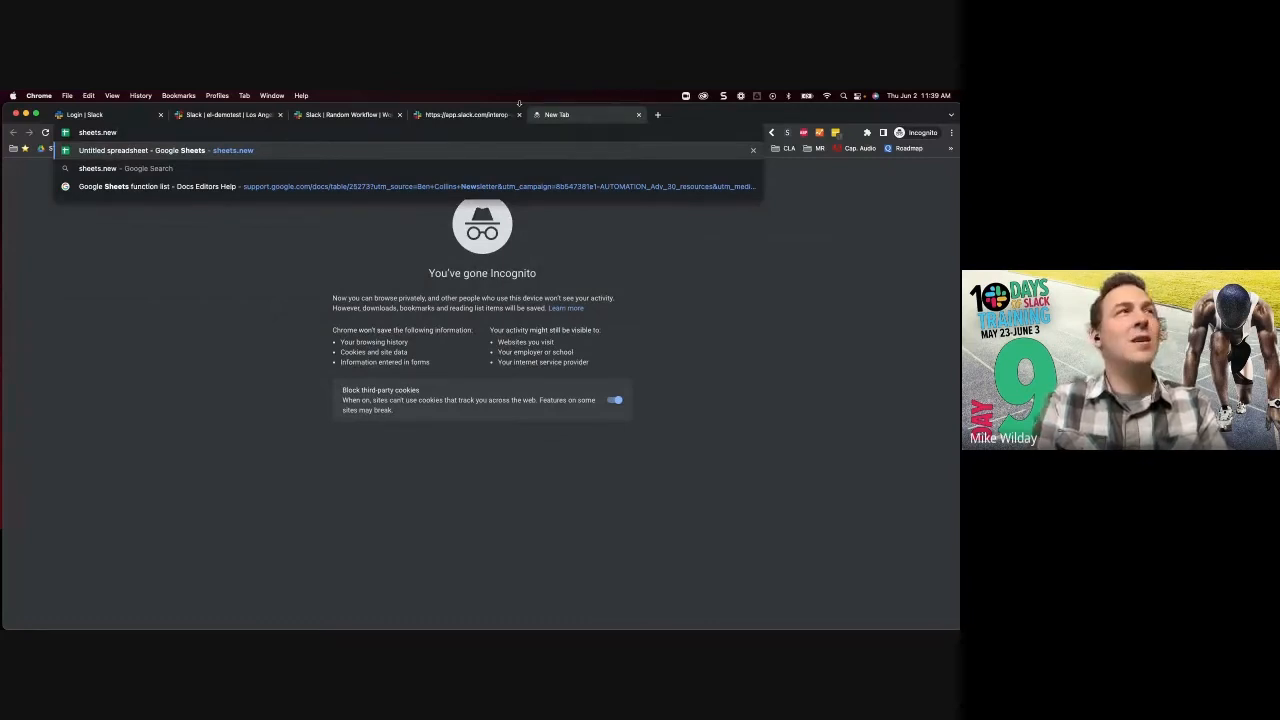
key(Return)
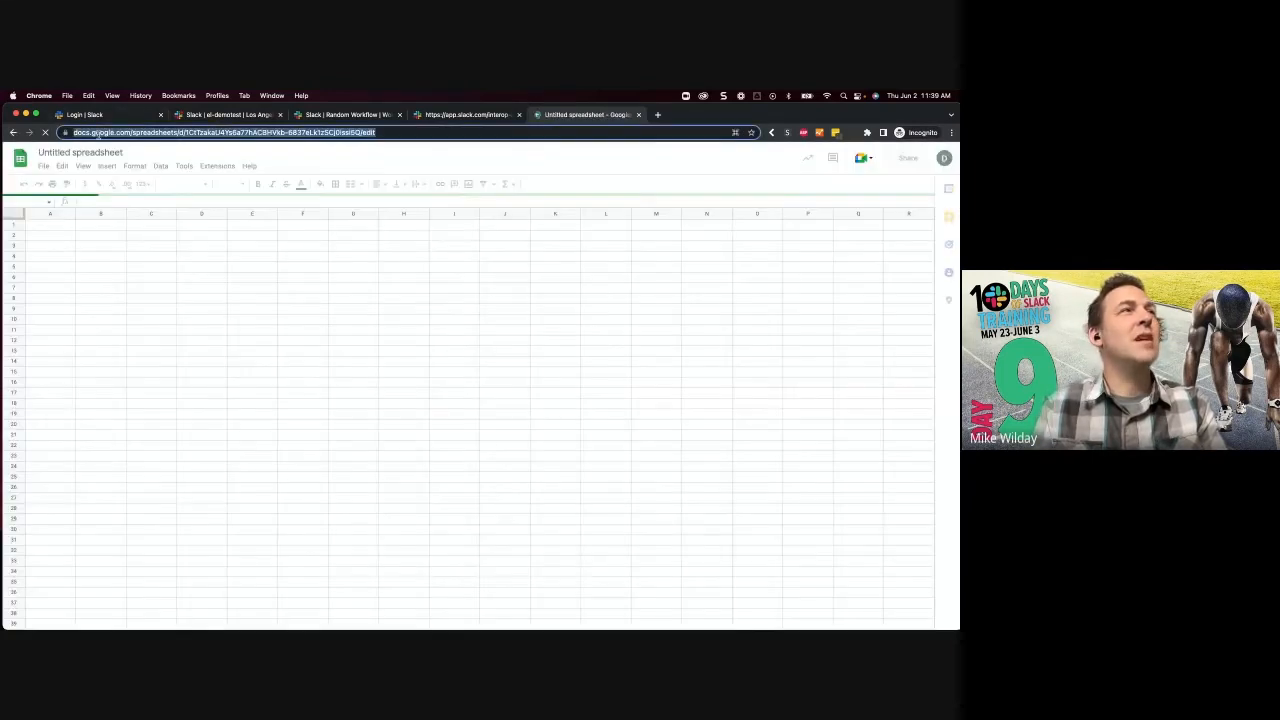
Step: Rename the blank spreadsheet as Test Survey
click(67, 152)
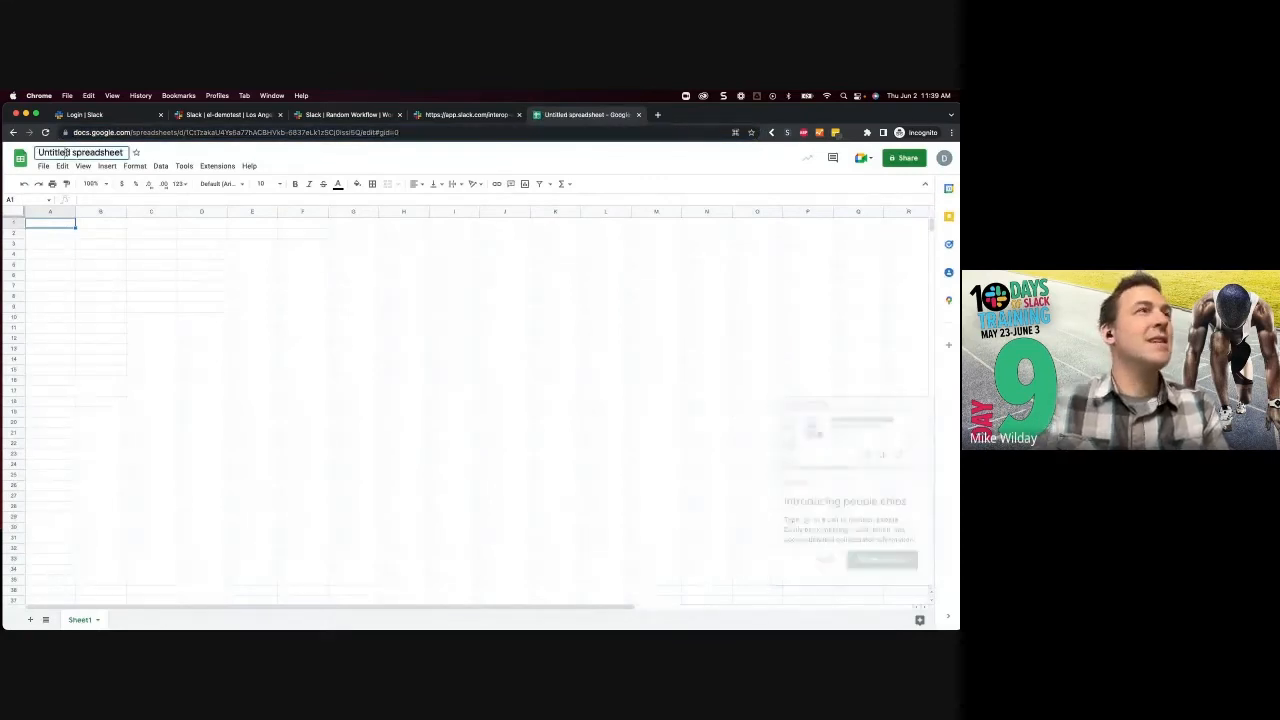
text(Test Surv)
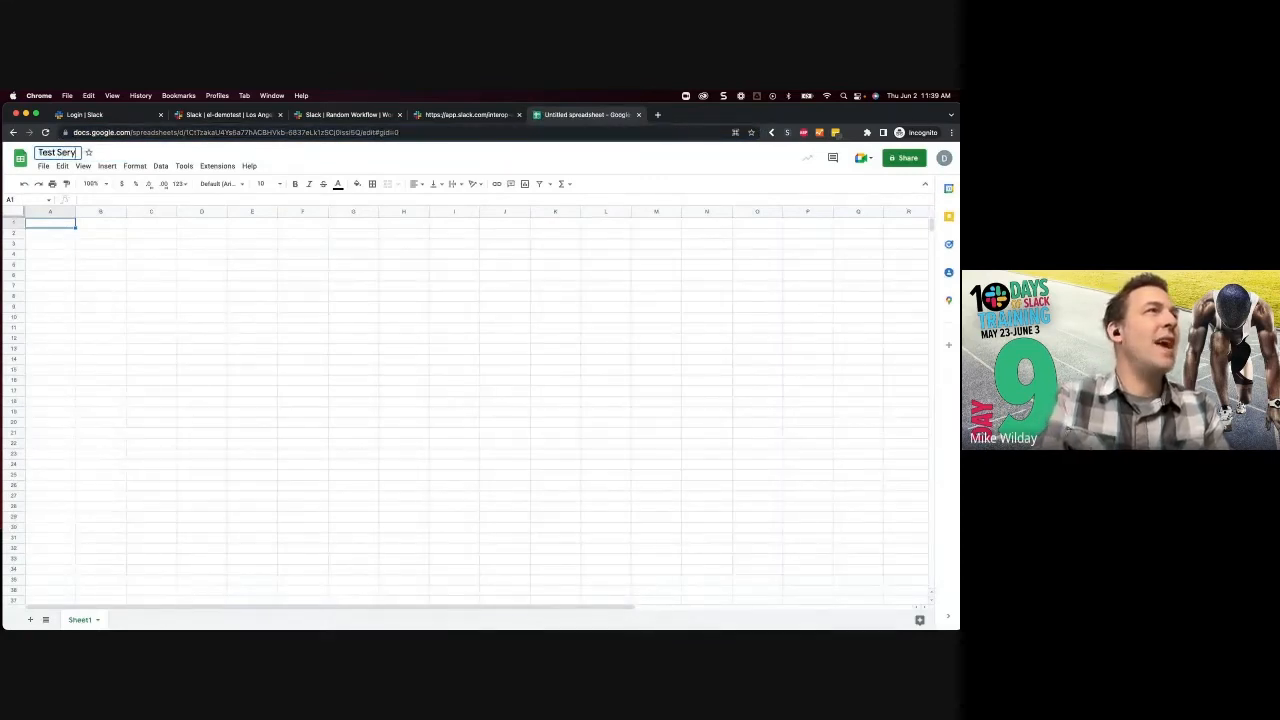
text(ey)
key(Return)
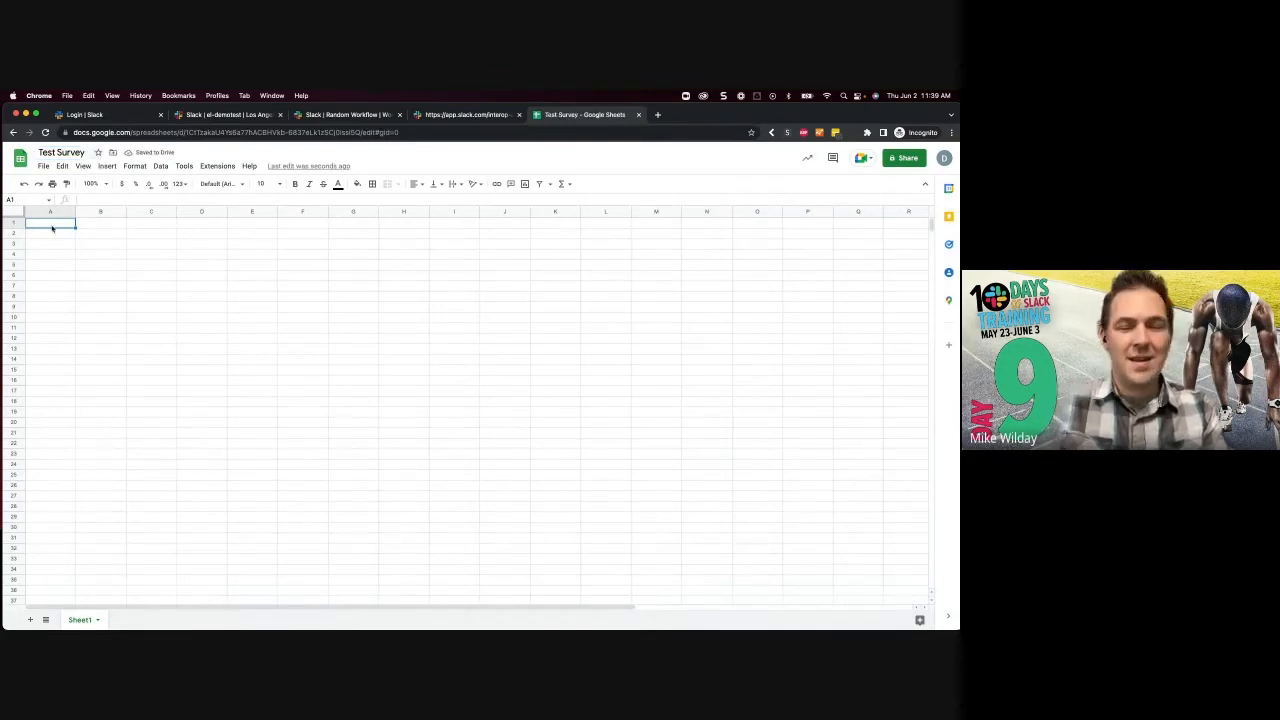
Step: Enter the column header "Anwer One" in cell A1
text(Ans)
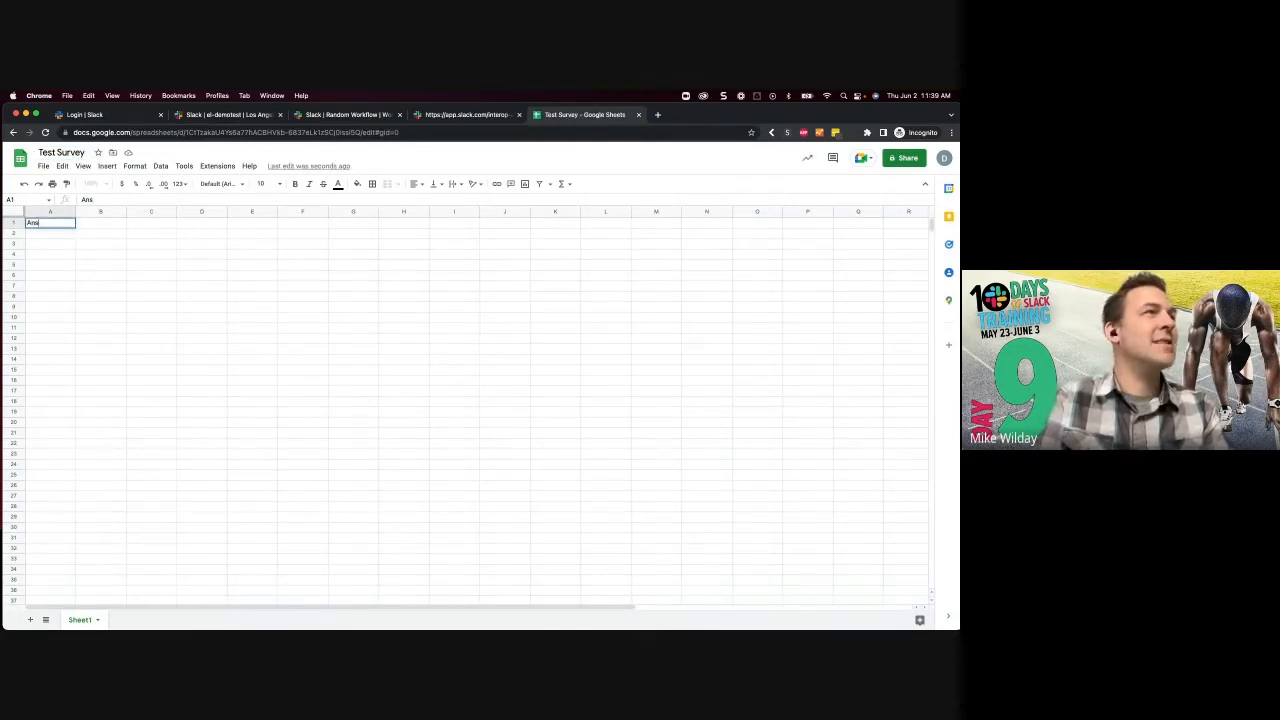
text(wer)
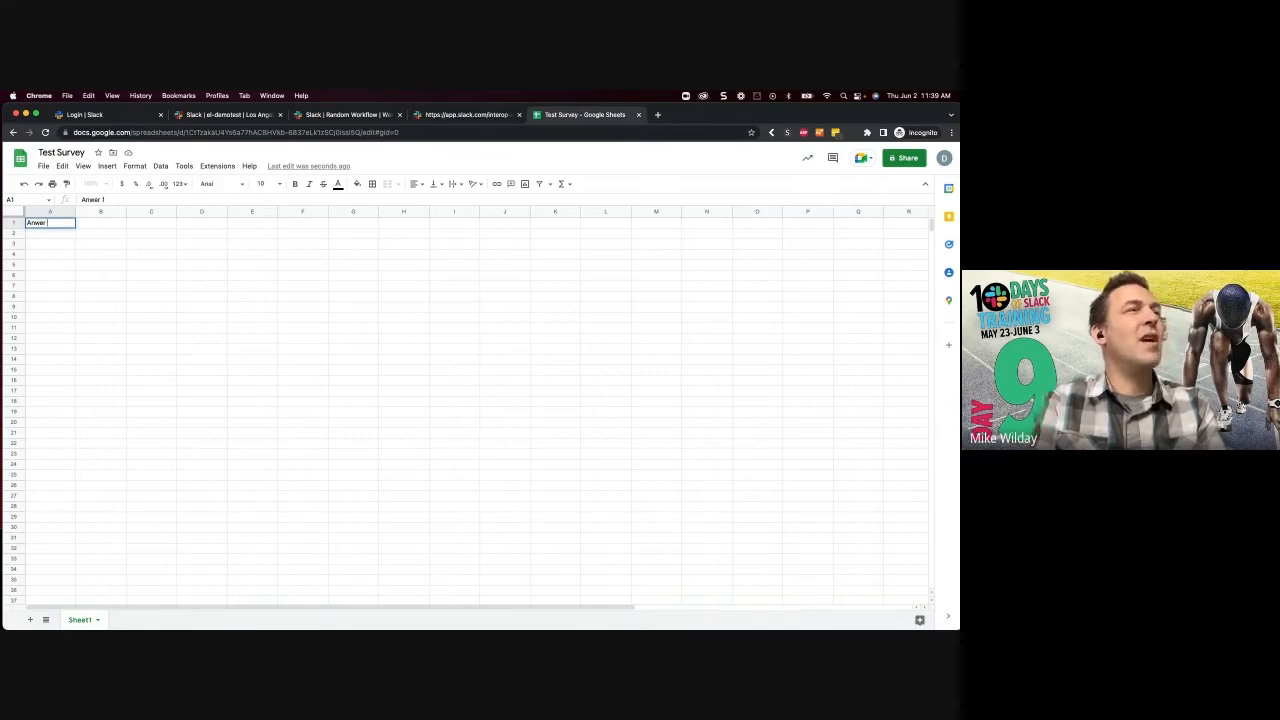
text( One)
click(203, 340)
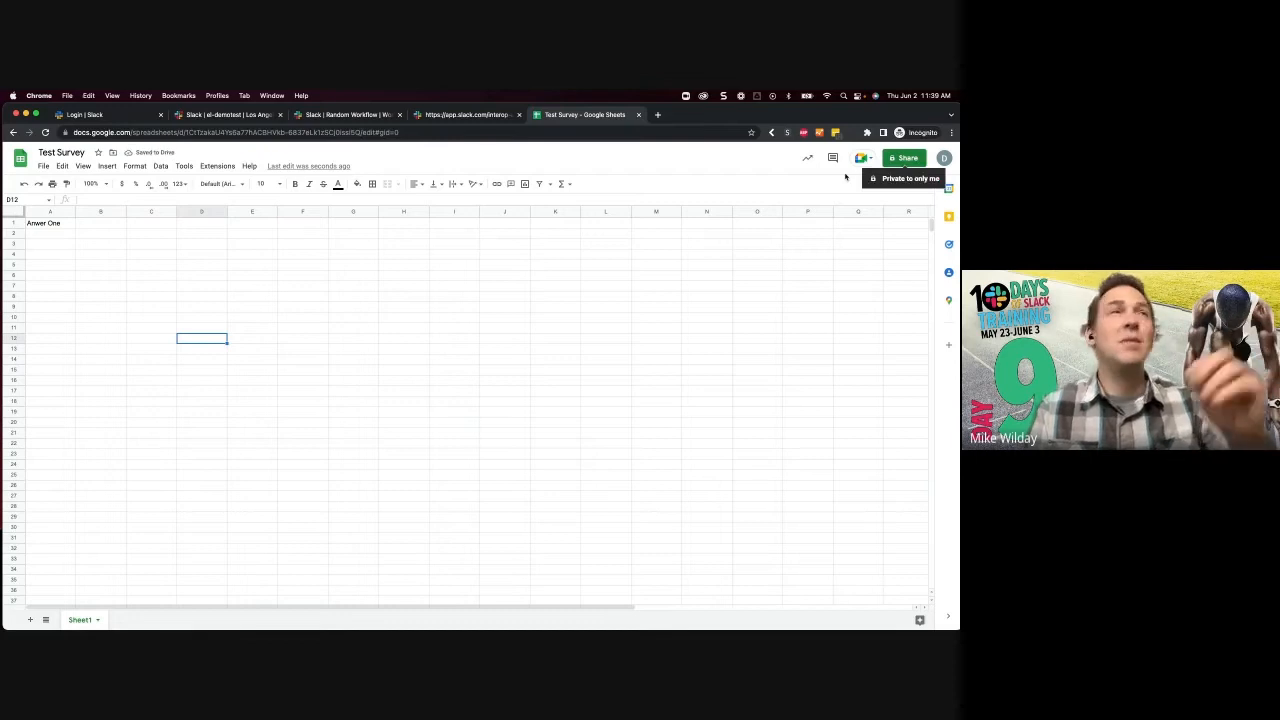
Step: Return to the Random Workflow builder and select the Test Survey spreadsheet with worksheet Sheet1 for the new row
click(440, 115)
click(338, 115)
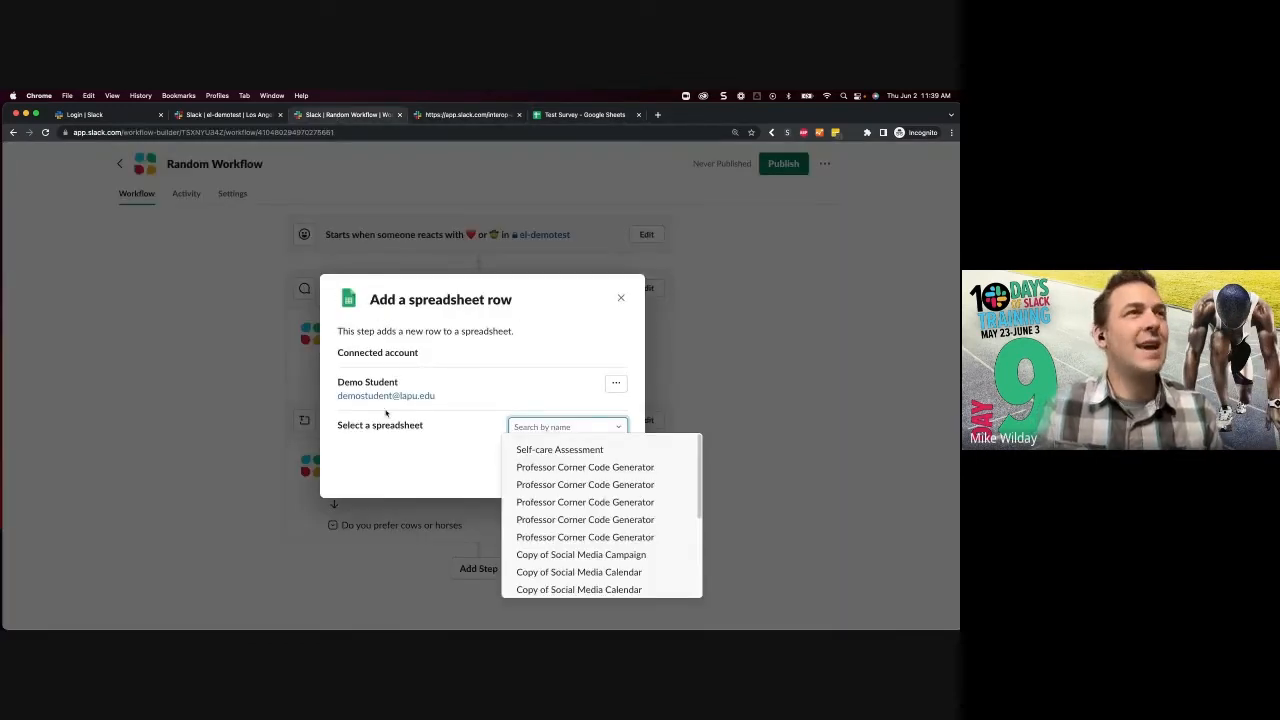
click(525, 426)
click(525, 426)
text(test)
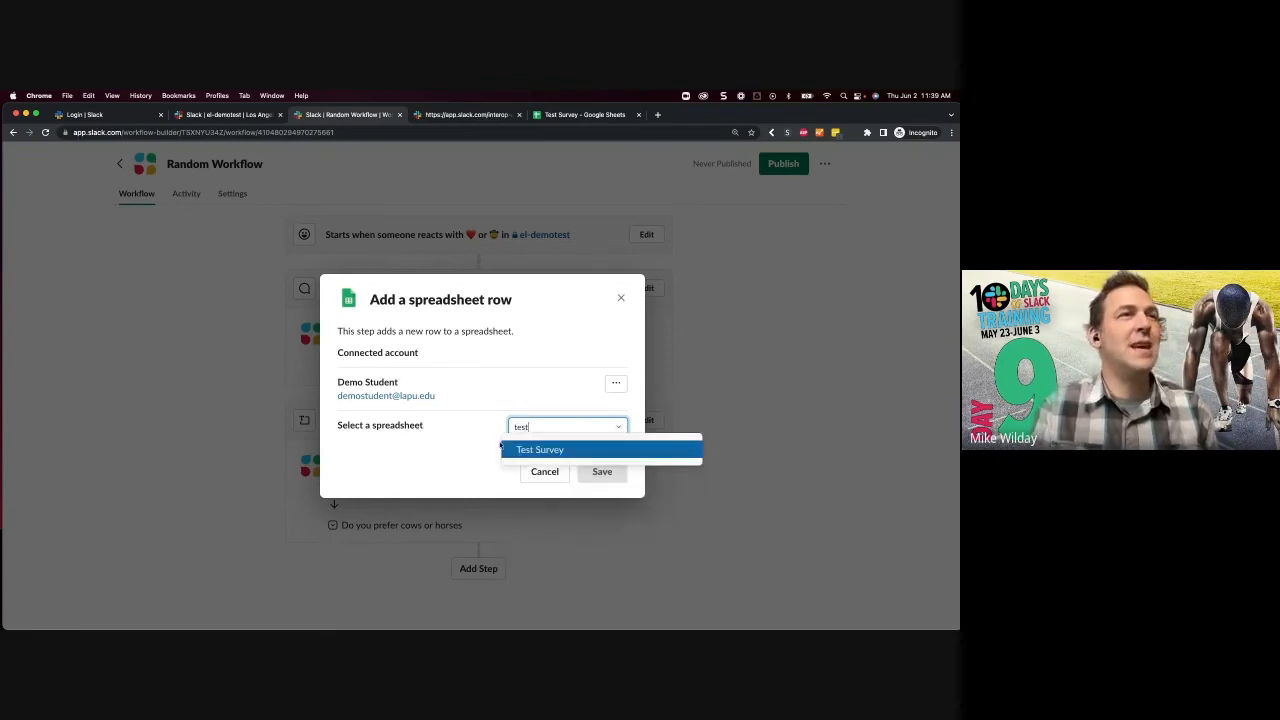
click(523, 450)
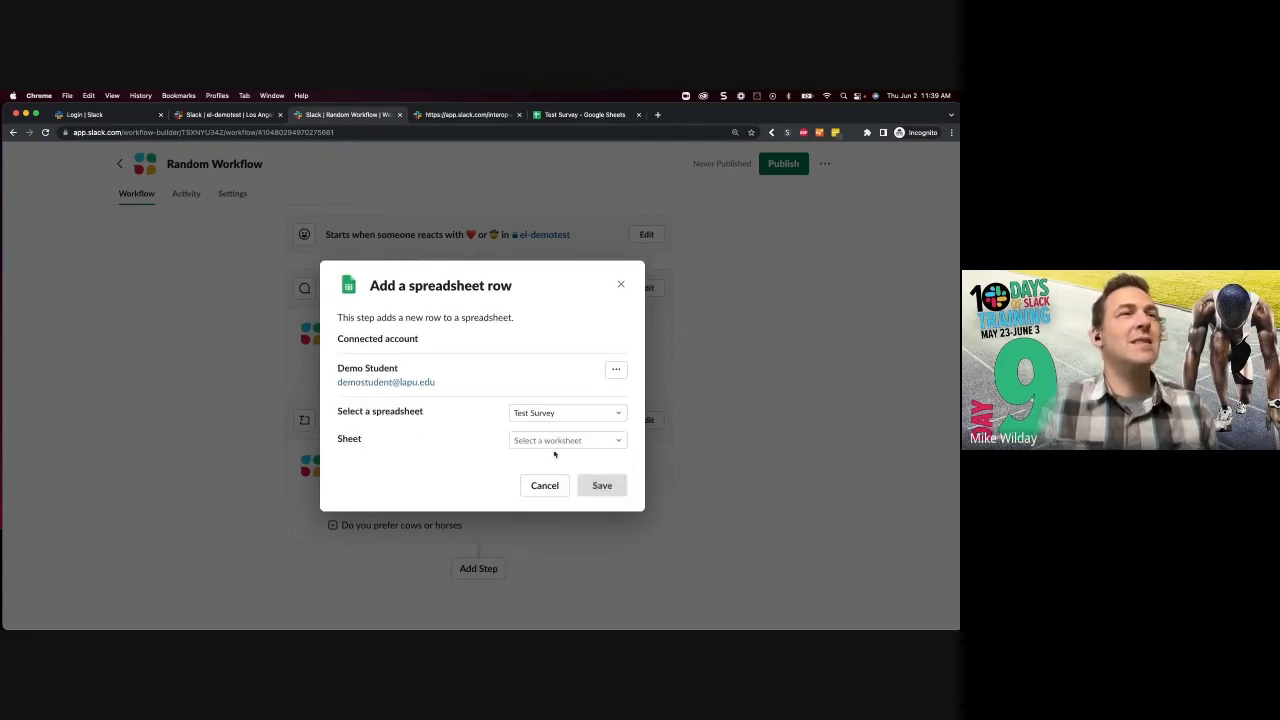
click(555, 441)
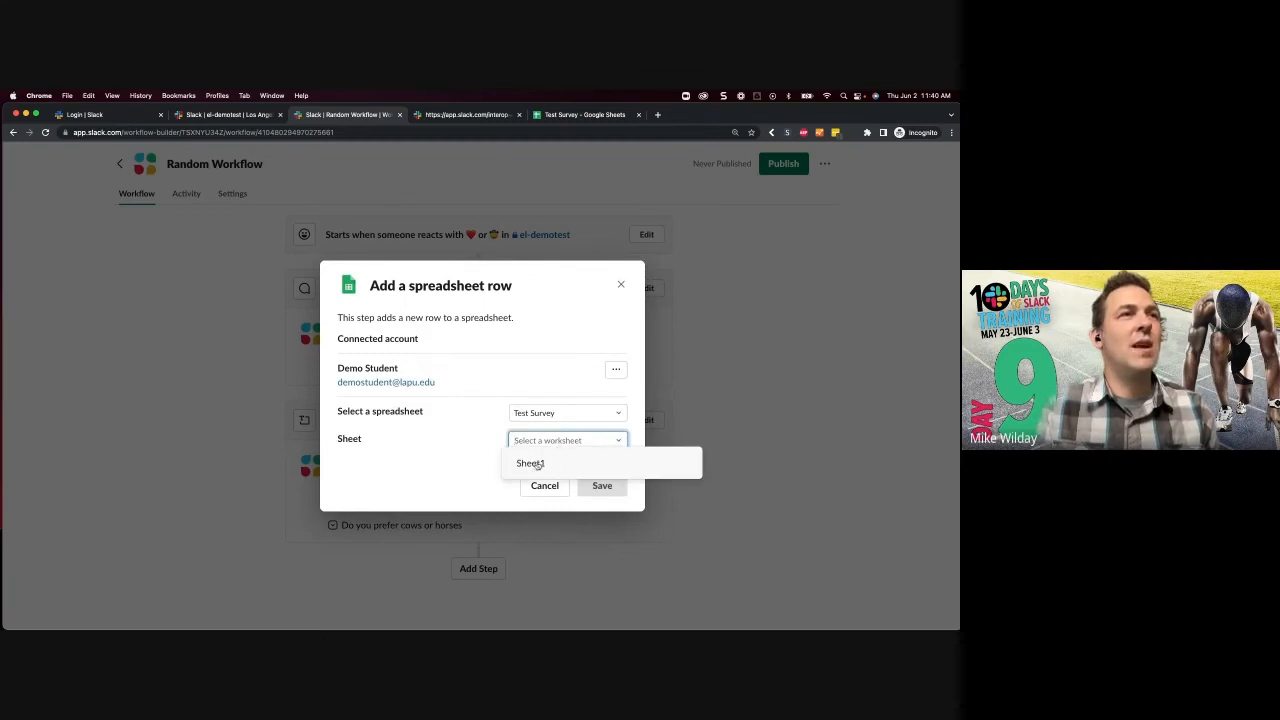
click(535, 464)
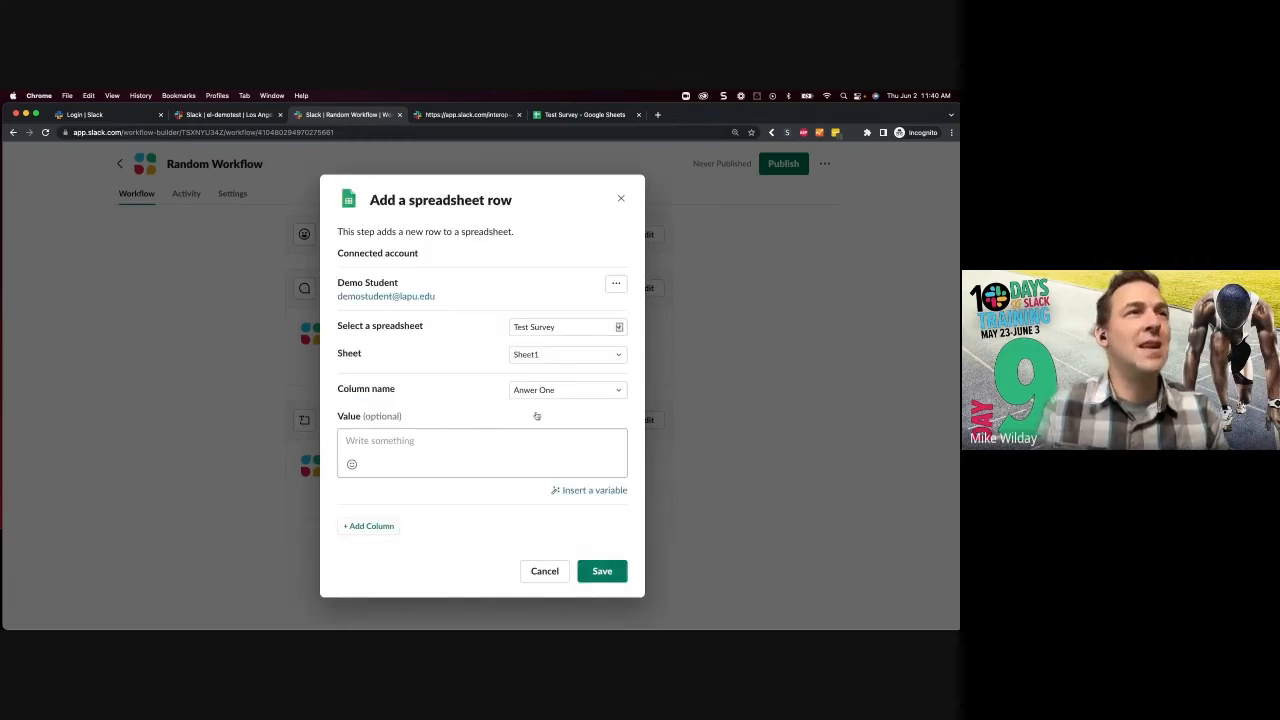
Step: Fill the Anwer One column with the response to "Do you prefer cows or horses" and save the spreadsheet row step
click(570, 390)
click(603, 389)
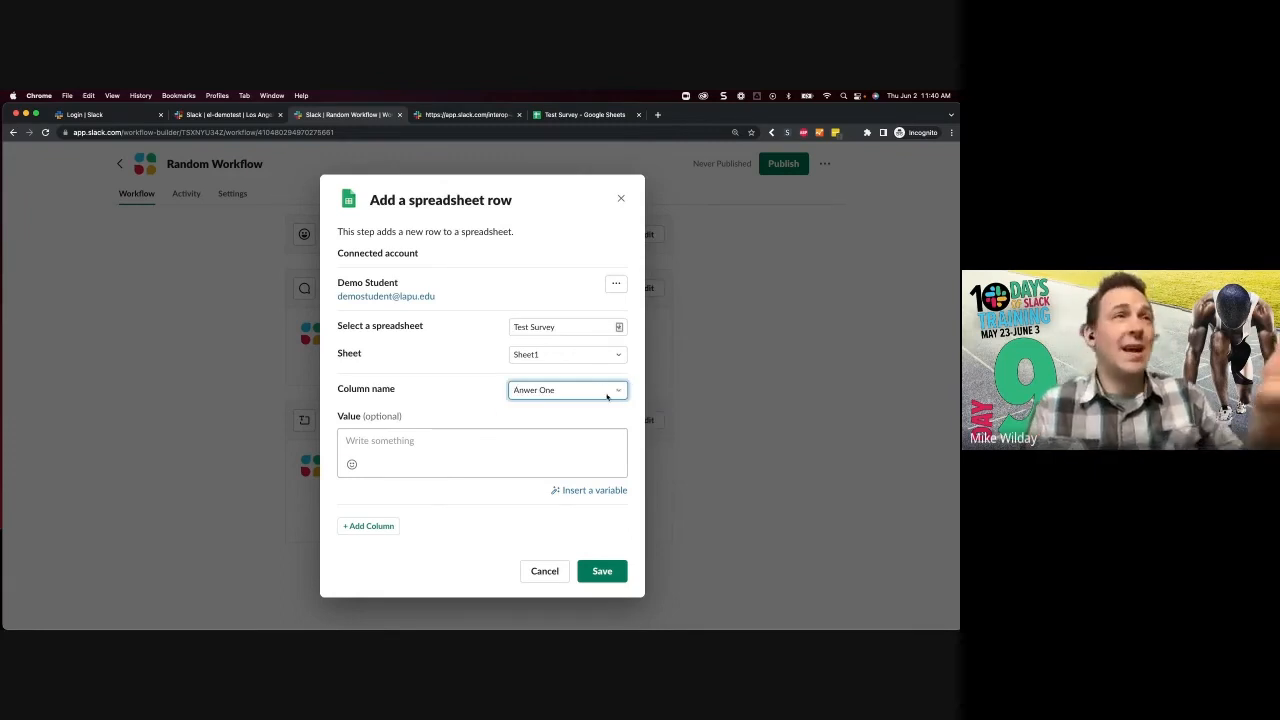
click(365, 441)
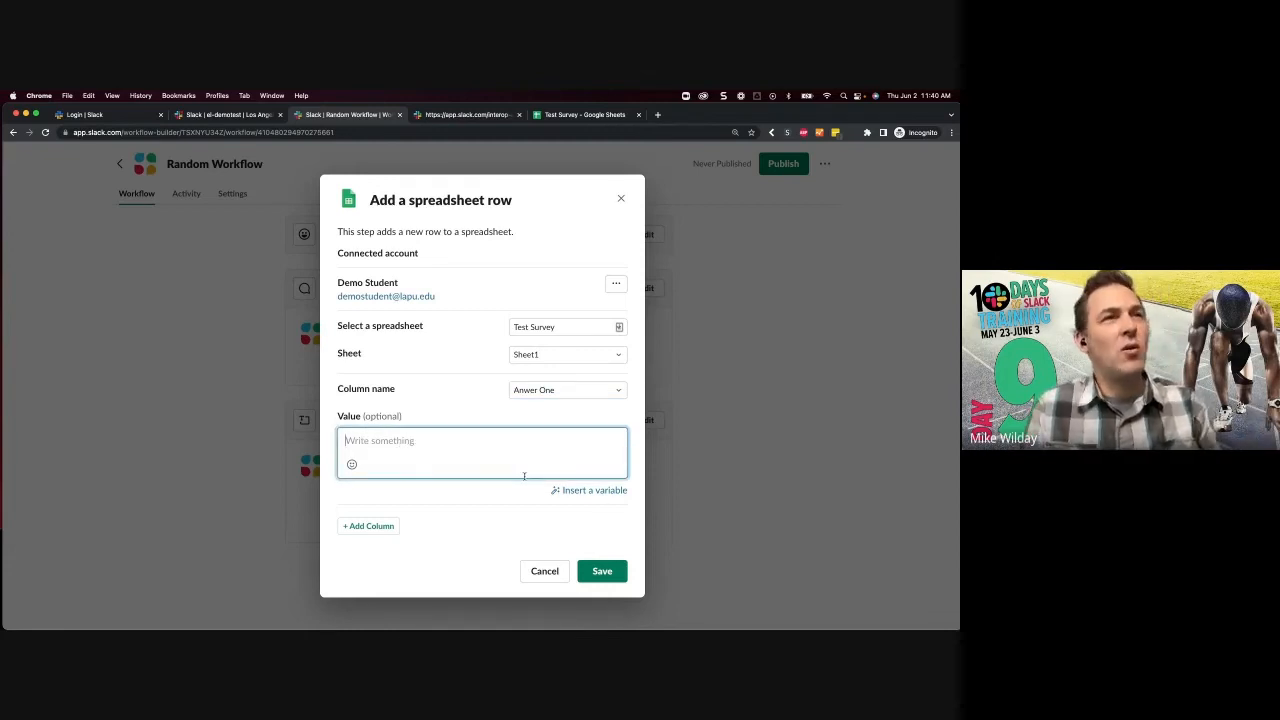
click(575, 490)
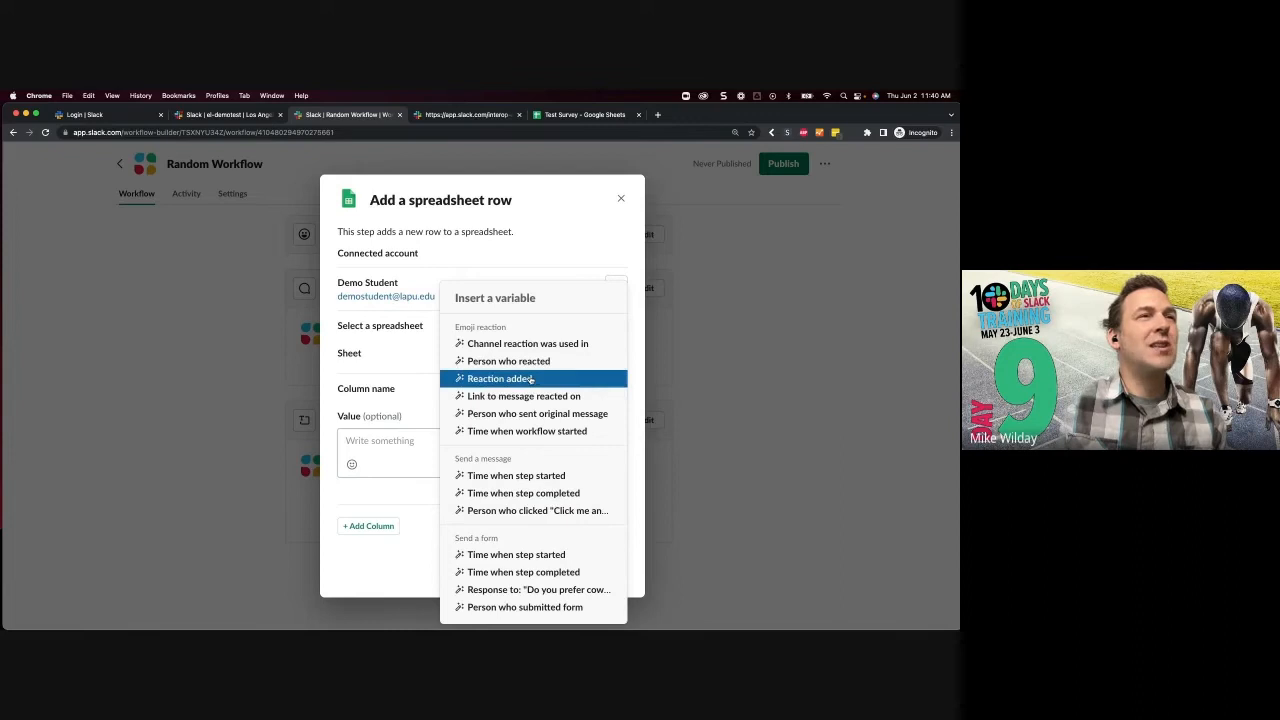
click(568, 594)
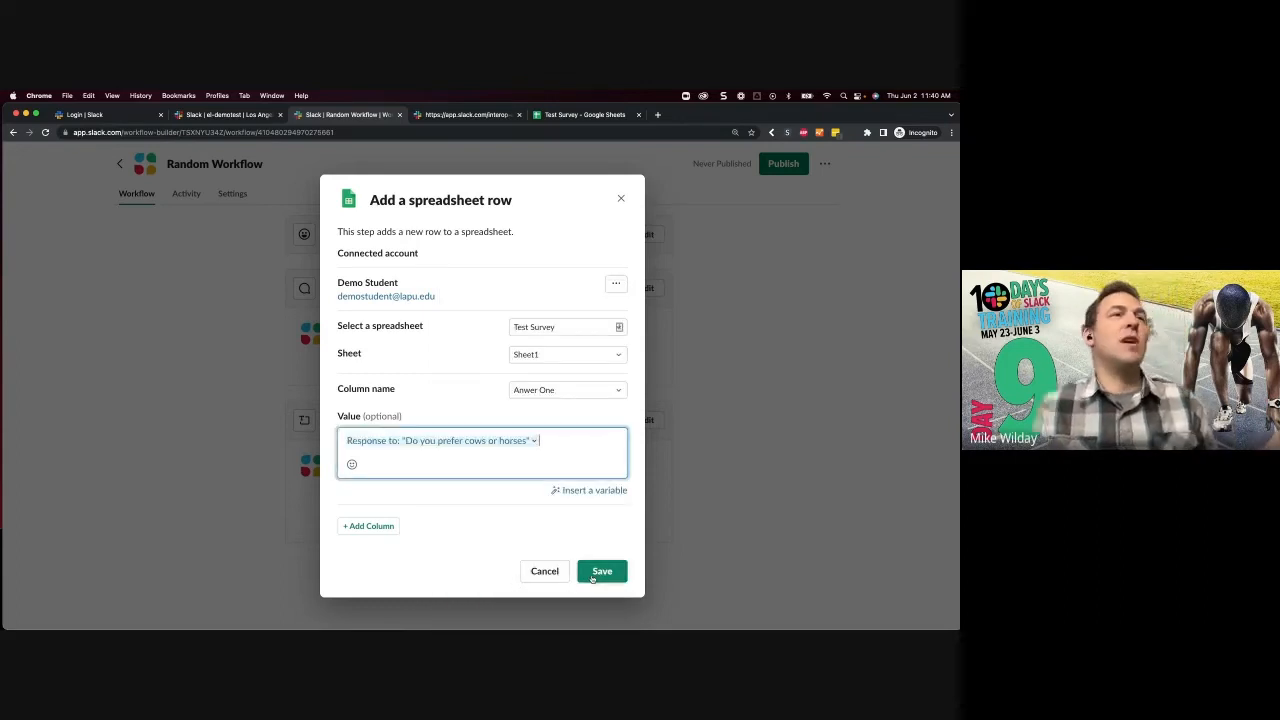
click(593, 577)
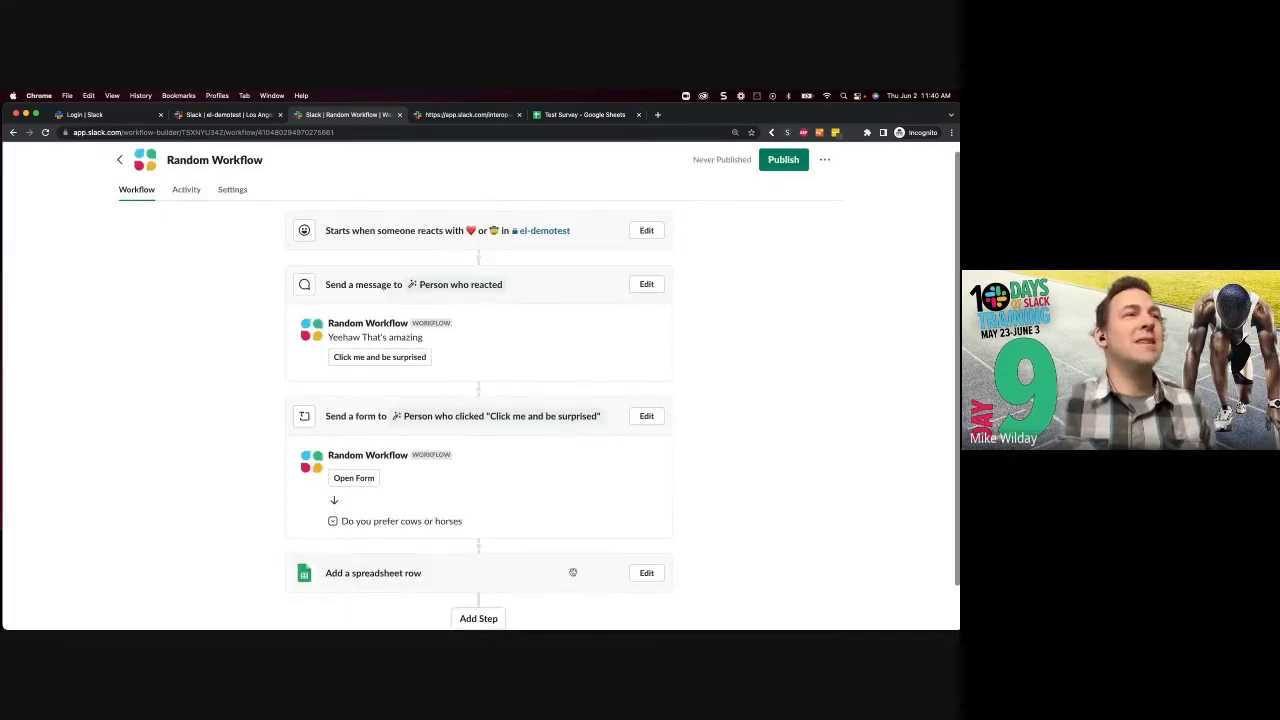
scroll(533, 381, up, 2)
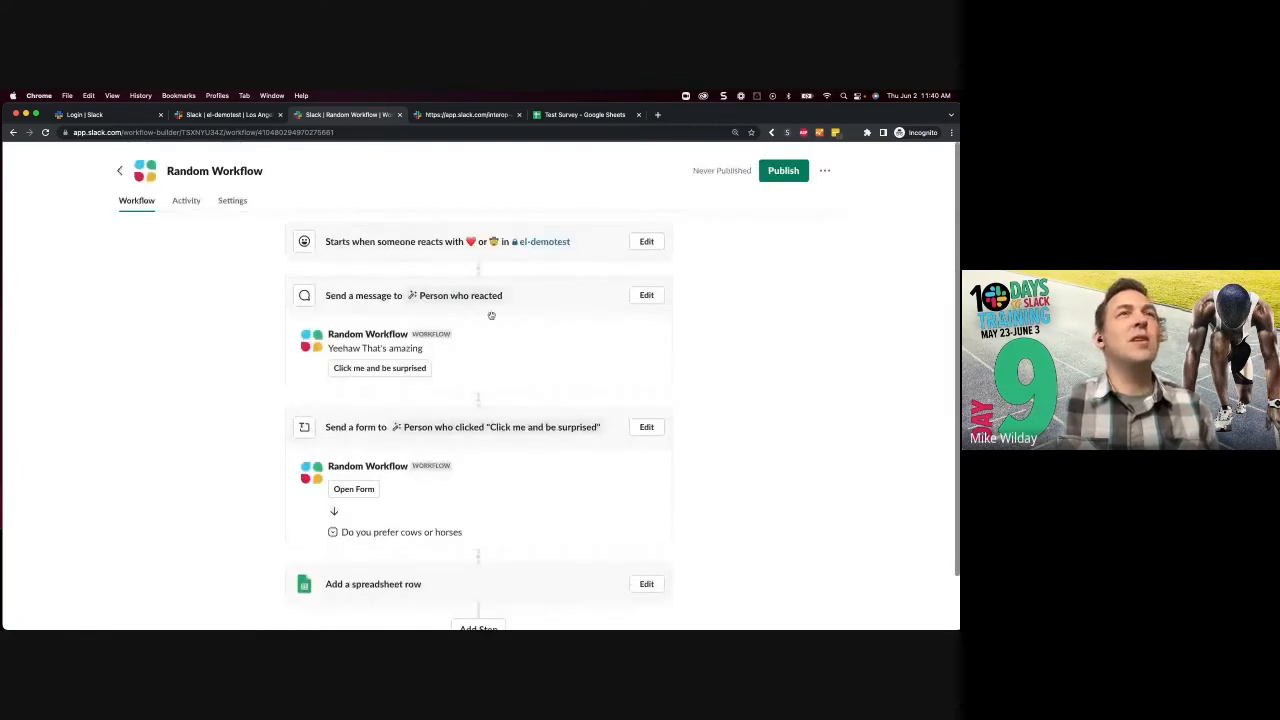
Step: Publish Random Workflow, retrying the publication if needed, and open the el-demotest channel in Slack
scroll(497, 366, down, 2)
scroll(480, 464, up, 1)
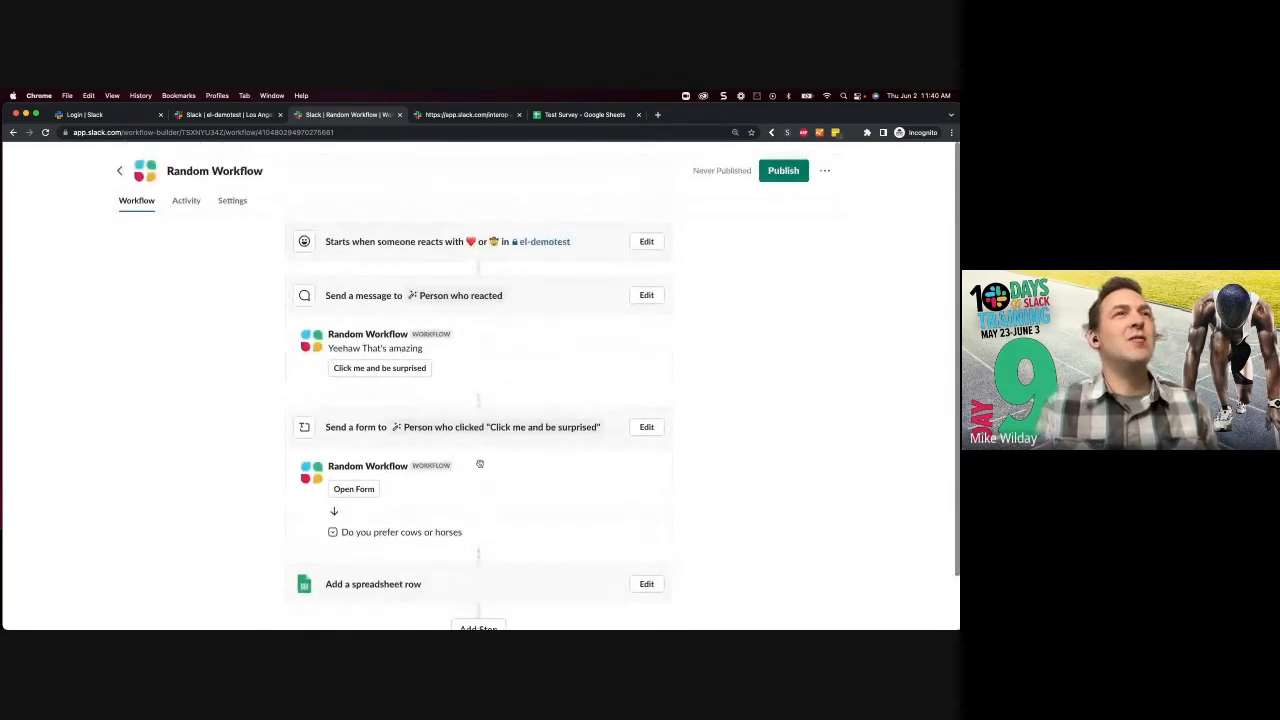
click(783, 171)
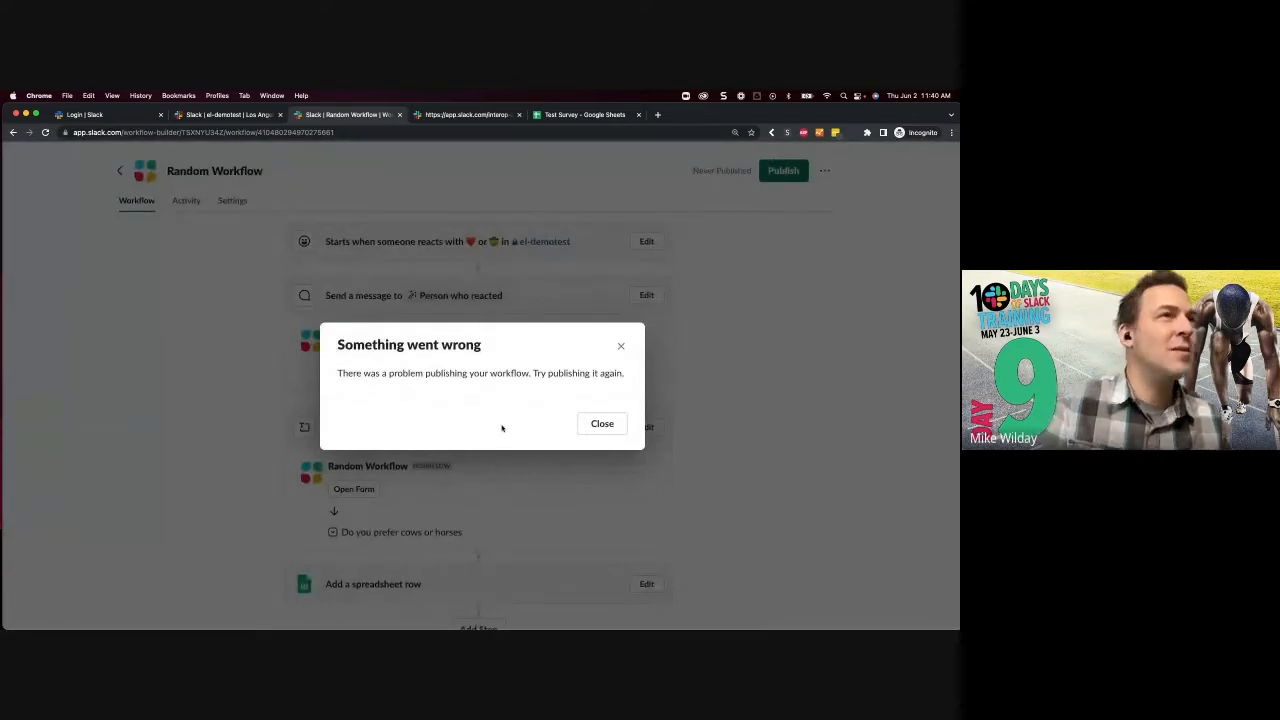
click(590, 432)
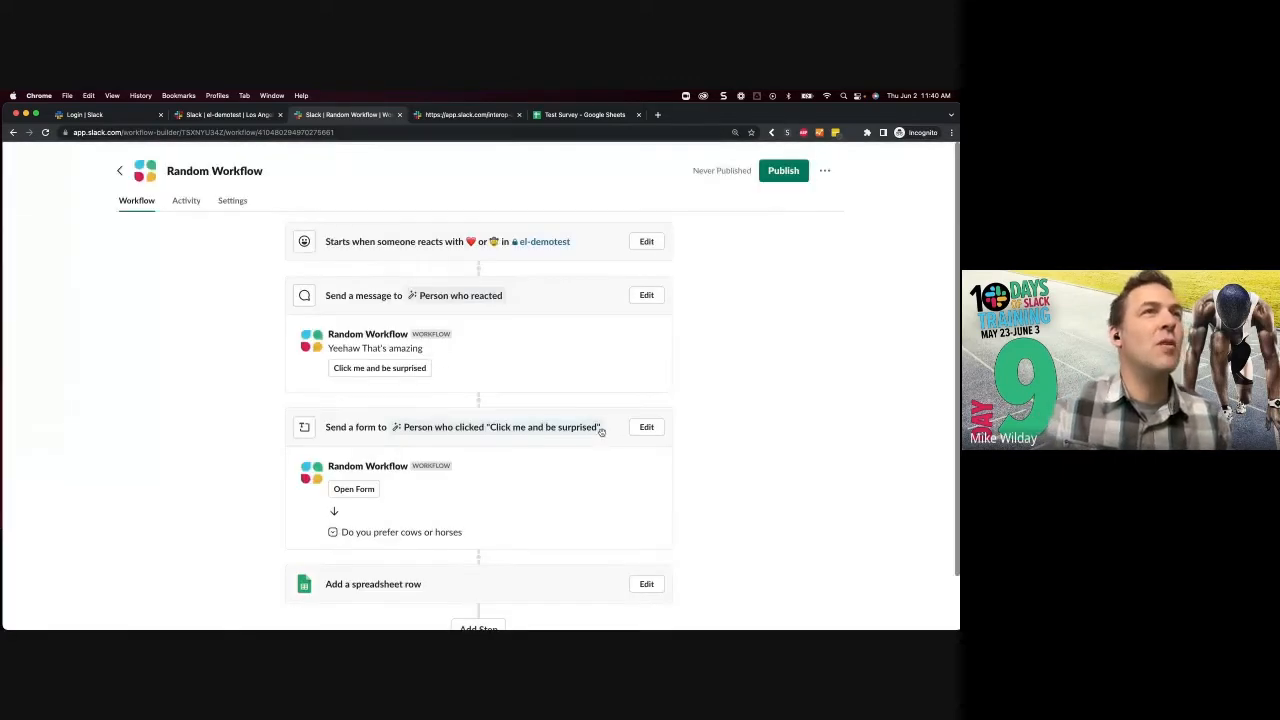
click(798, 174)
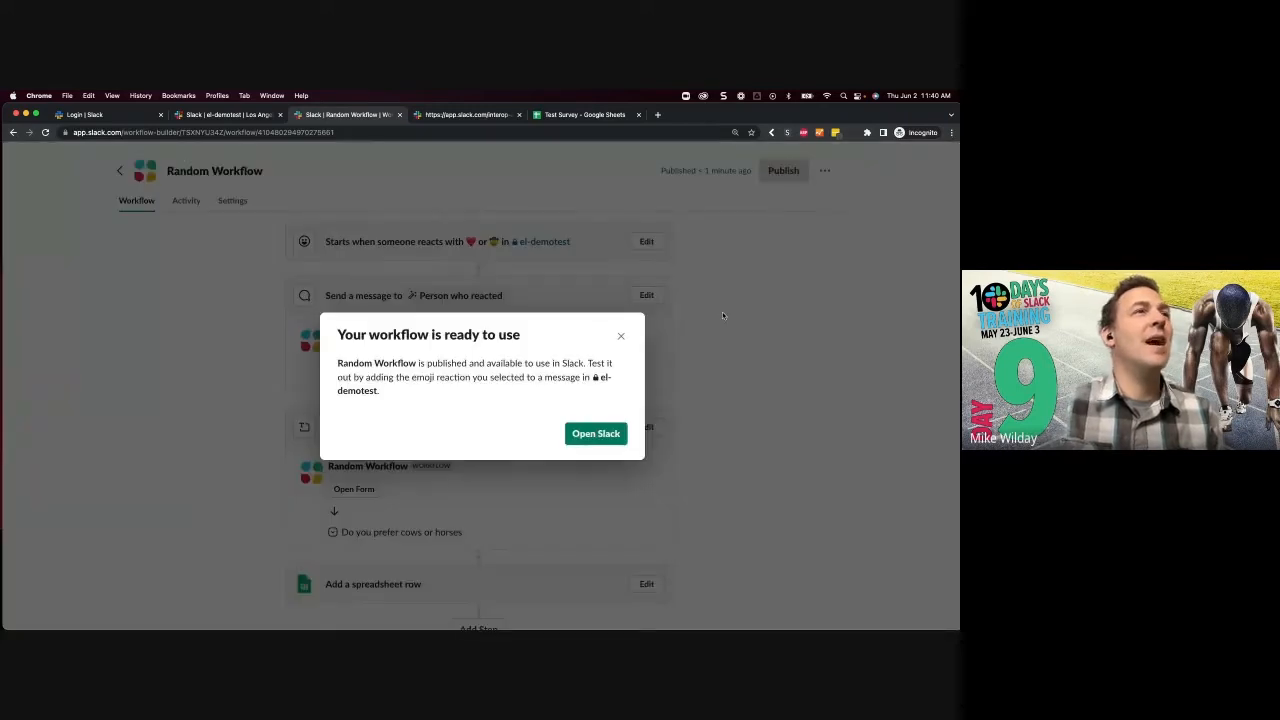
click(590, 437)
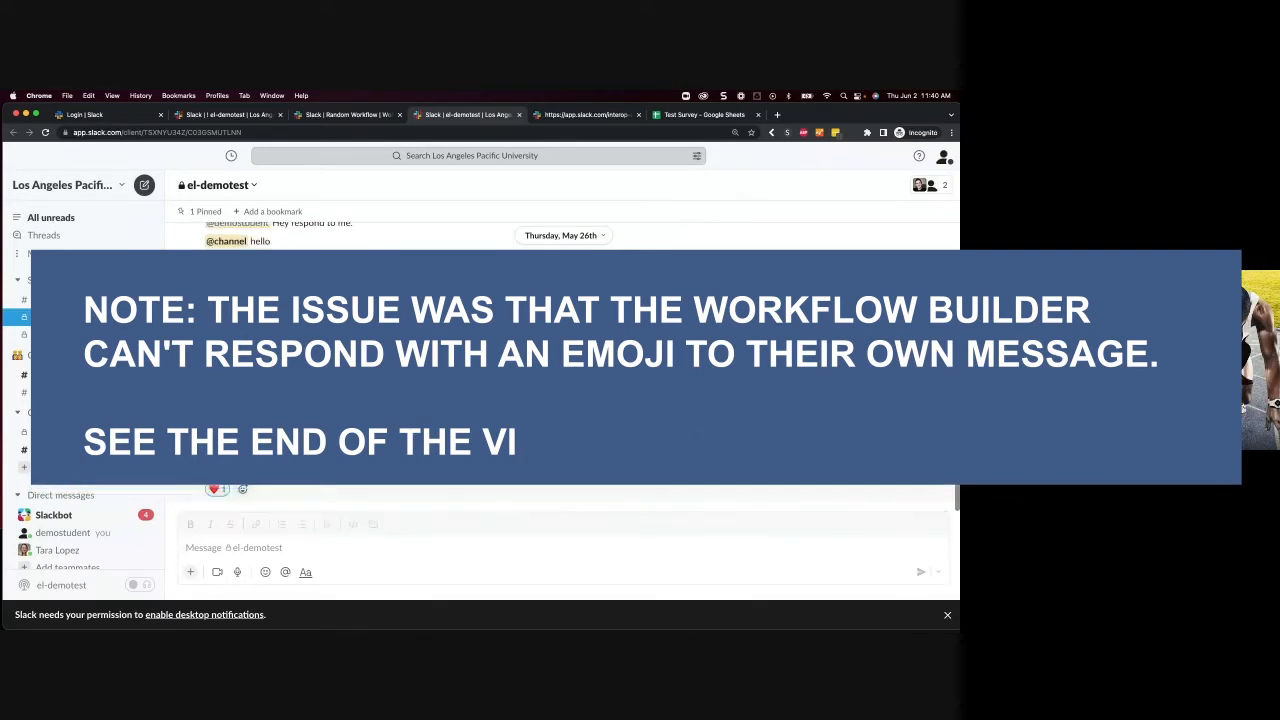
Step: React to the Random Workflow announcement in el-demotest with the face_with_cowboy_hat emoji
click(285, 545)
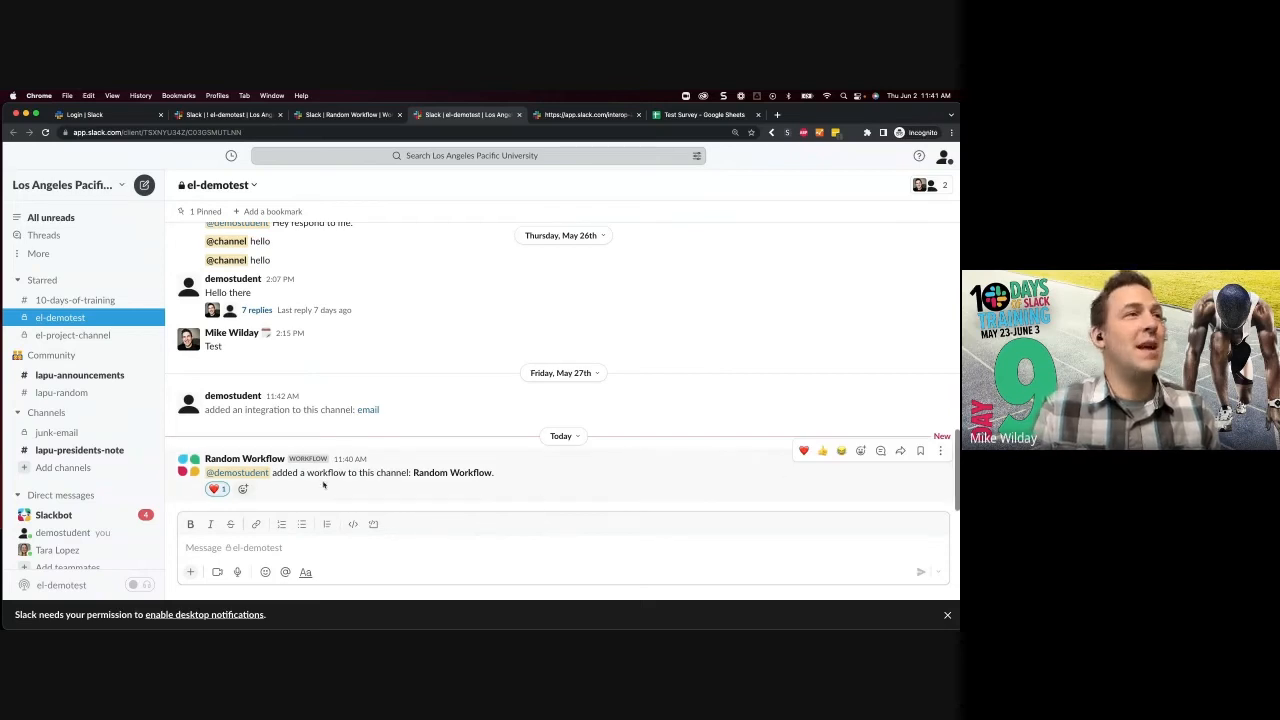
click(242, 488)
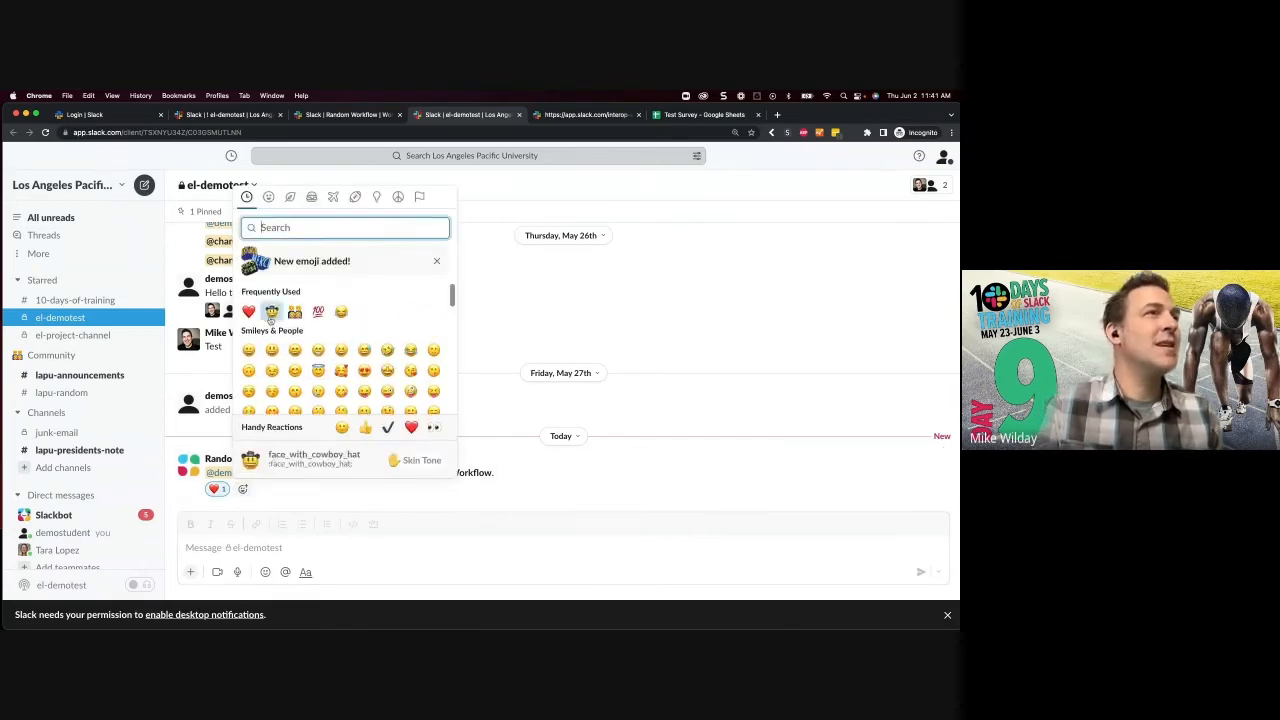
click(270, 312)
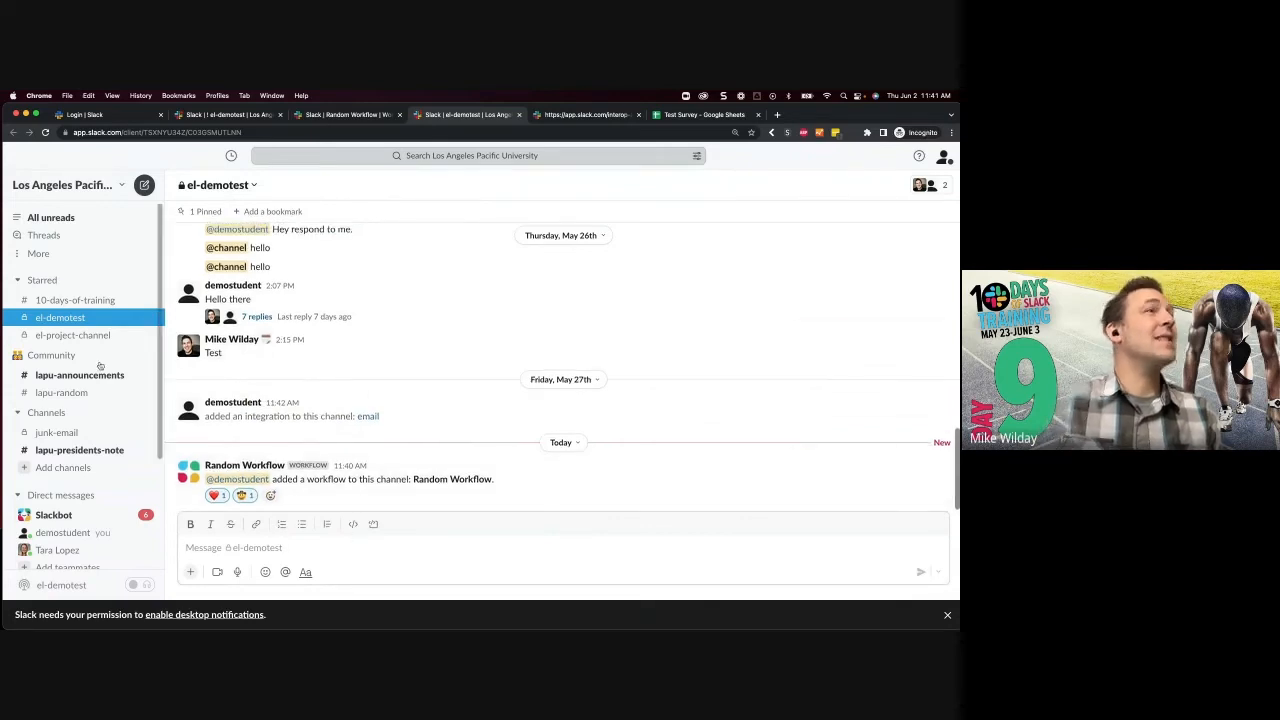
Step: Open Workflow Builder from the workspace and bring up Random Workflow for editing to check its steps
click(77, 184)
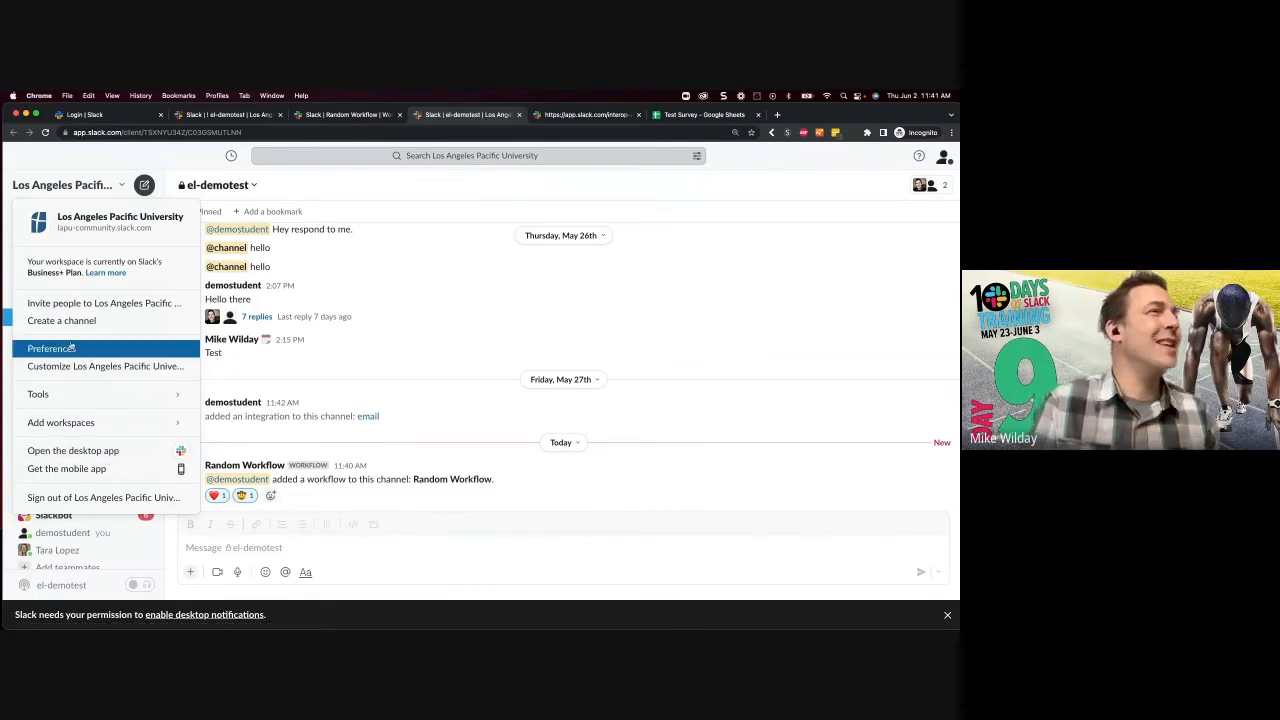
mouse_move(100, 394)
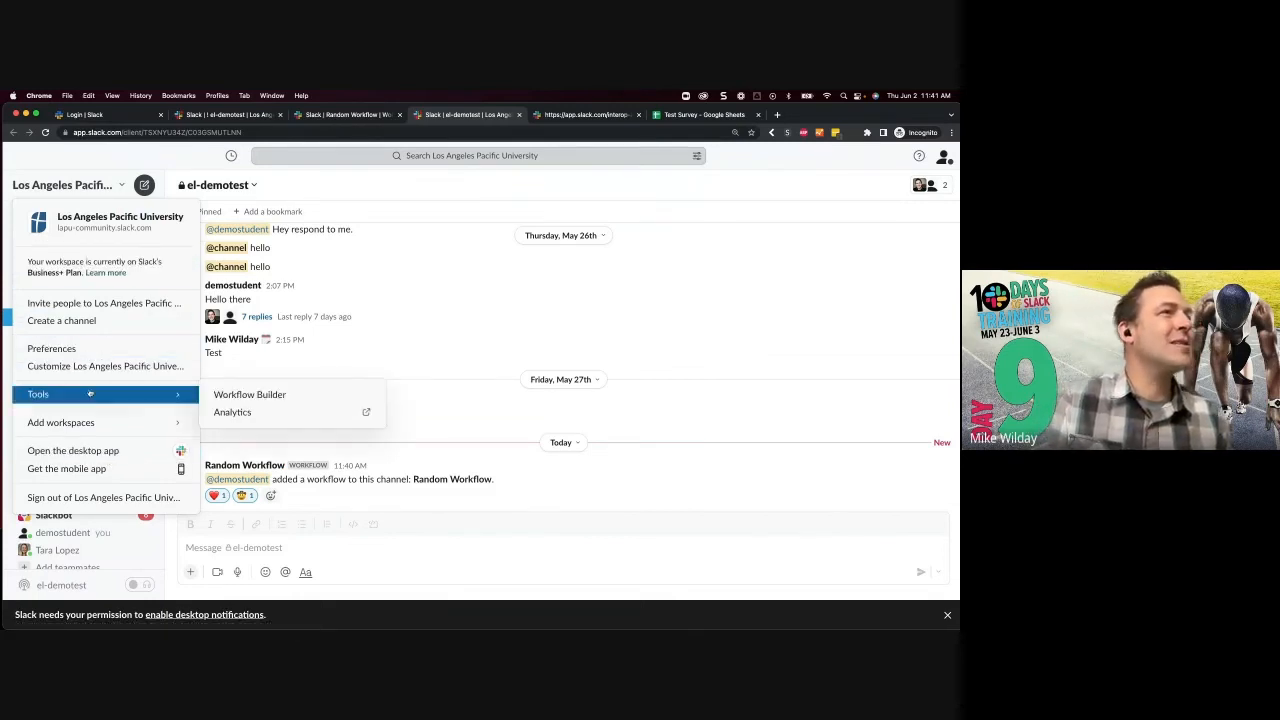
click(262, 395)
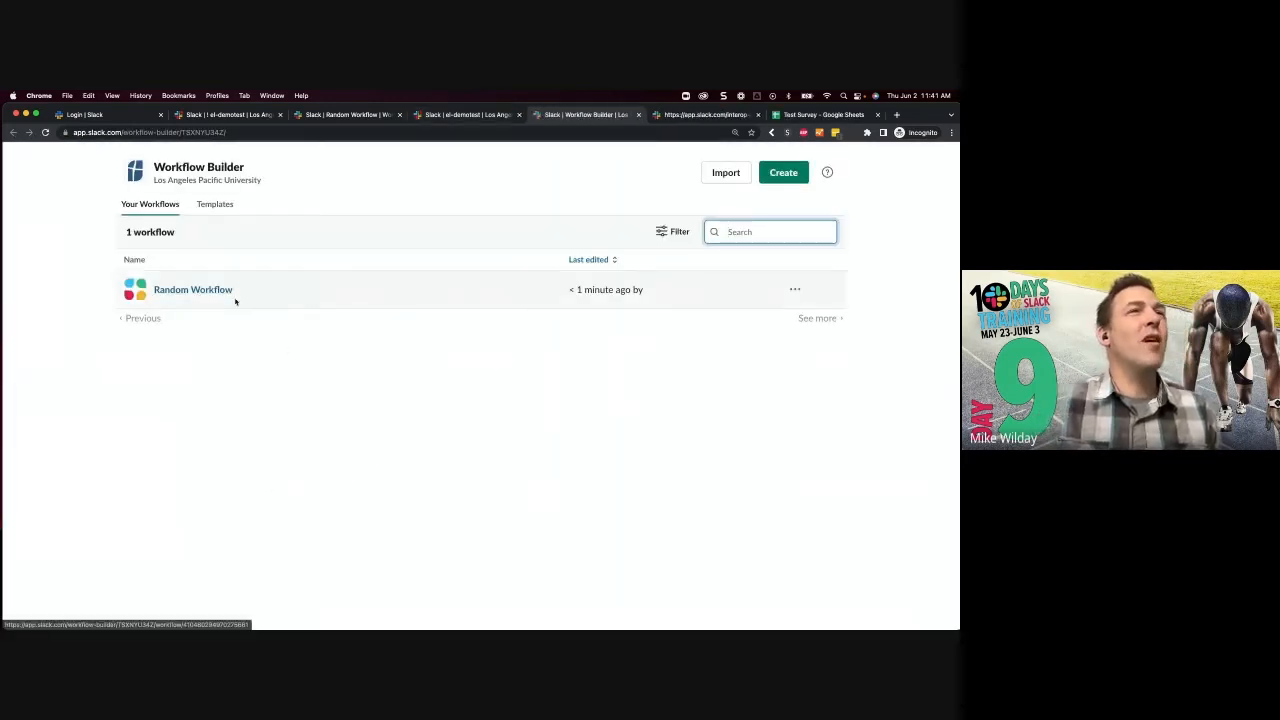
click(795, 289)
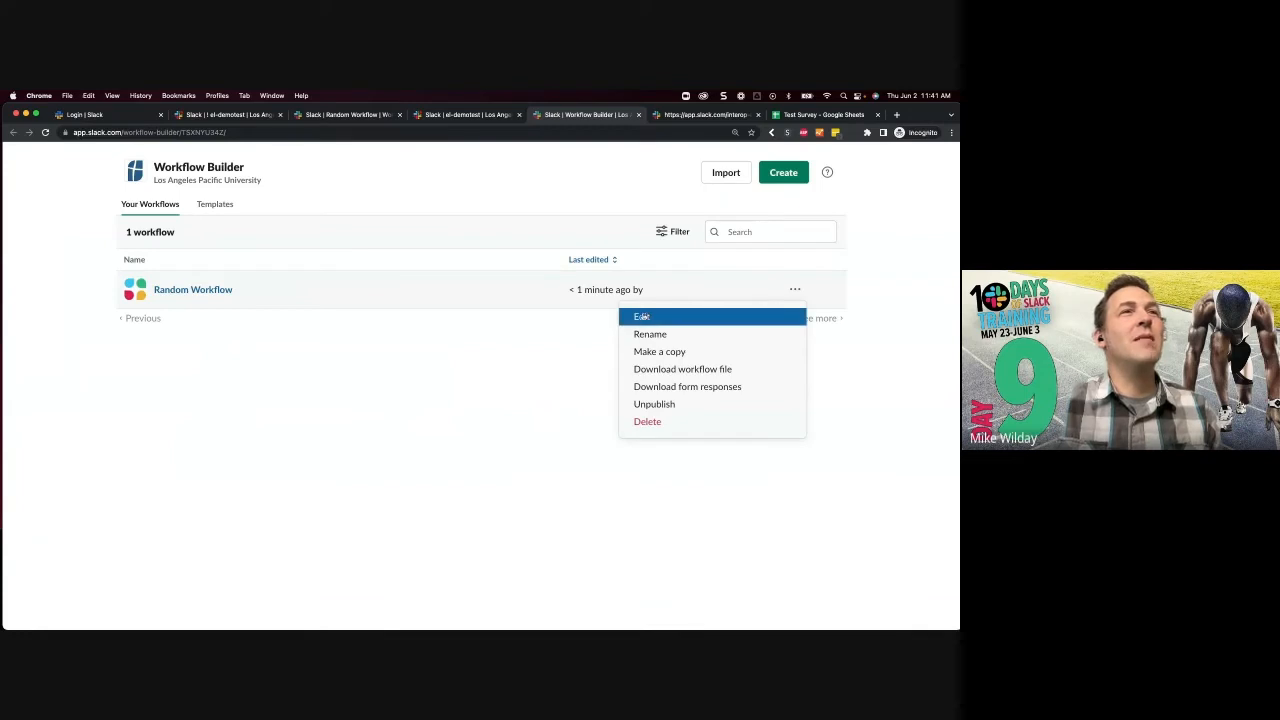
click(795, 289)
click(795, 289)
click(681, 317)
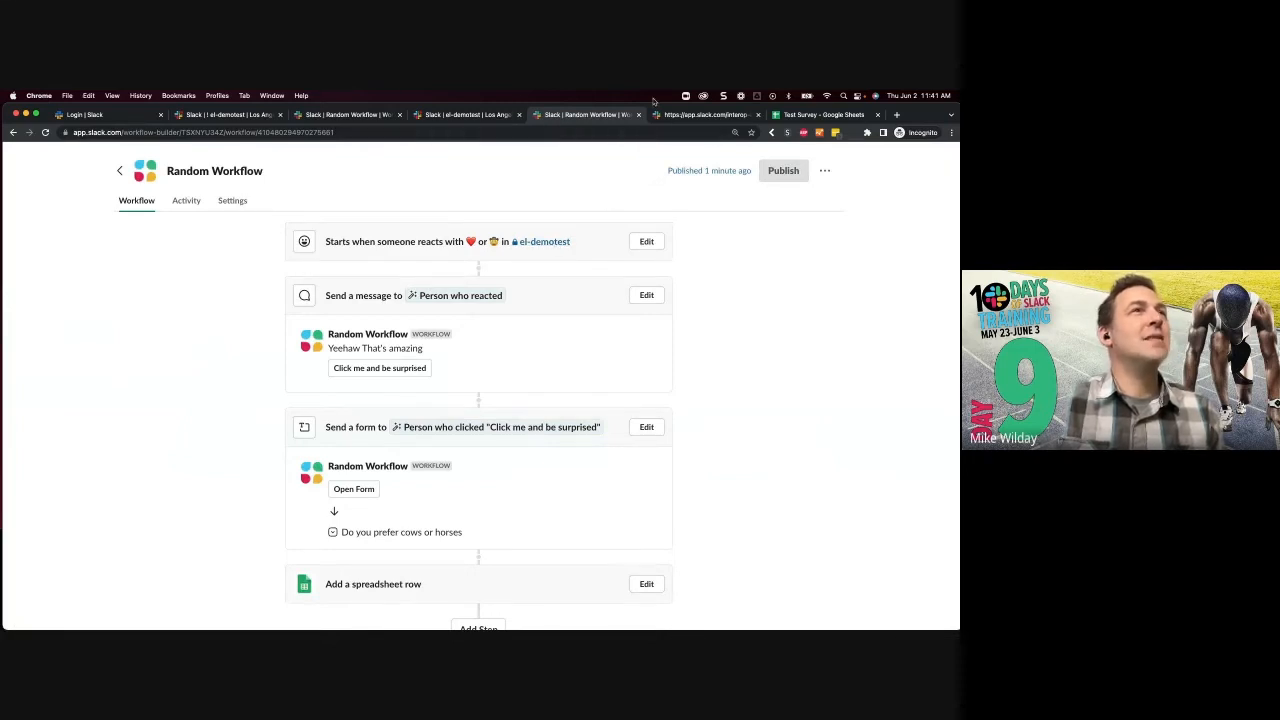
Step: Post the message "Hi" in the el-demotest channel and react to it with a heart
click(432, 116)
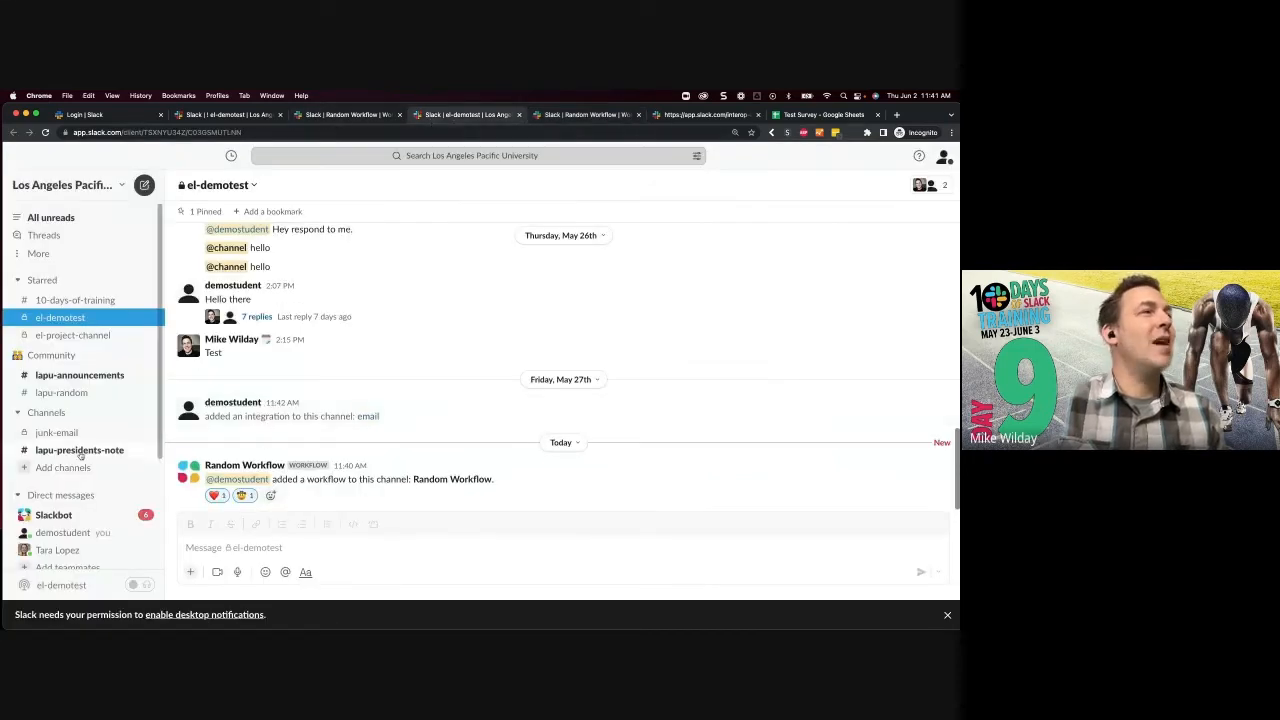
click(226, 548)
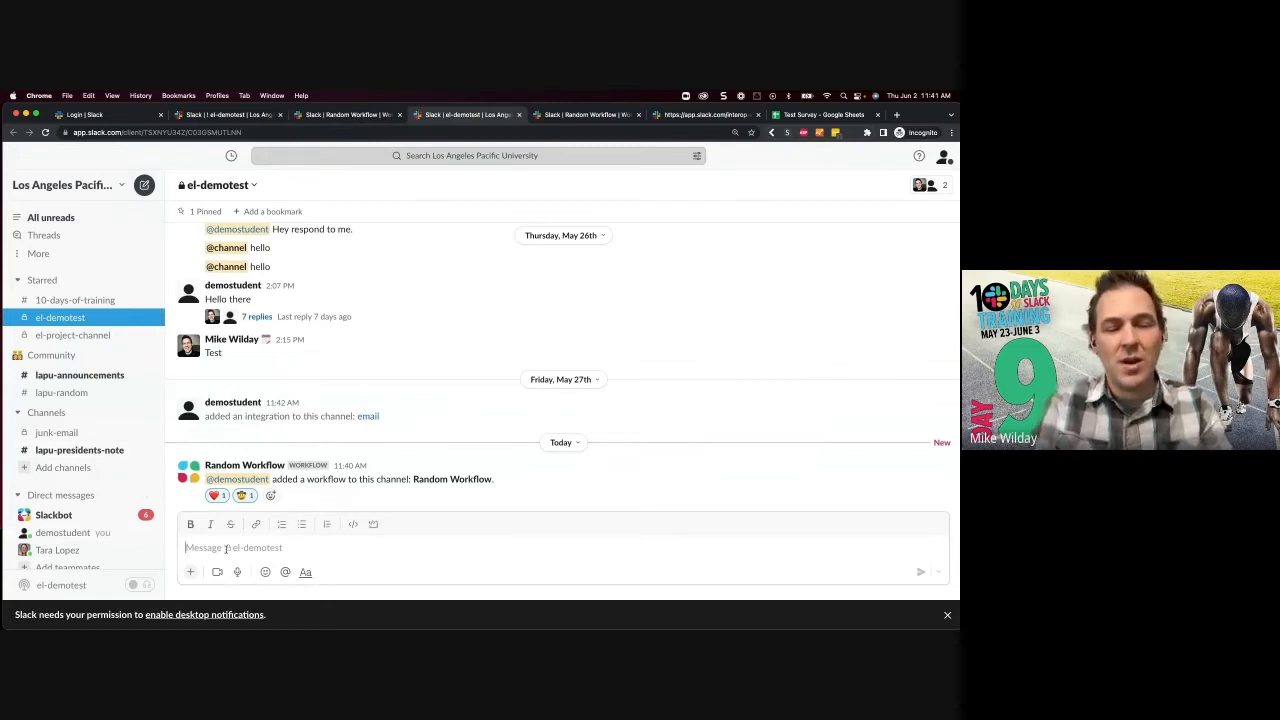
text(Hi)
key(Return)
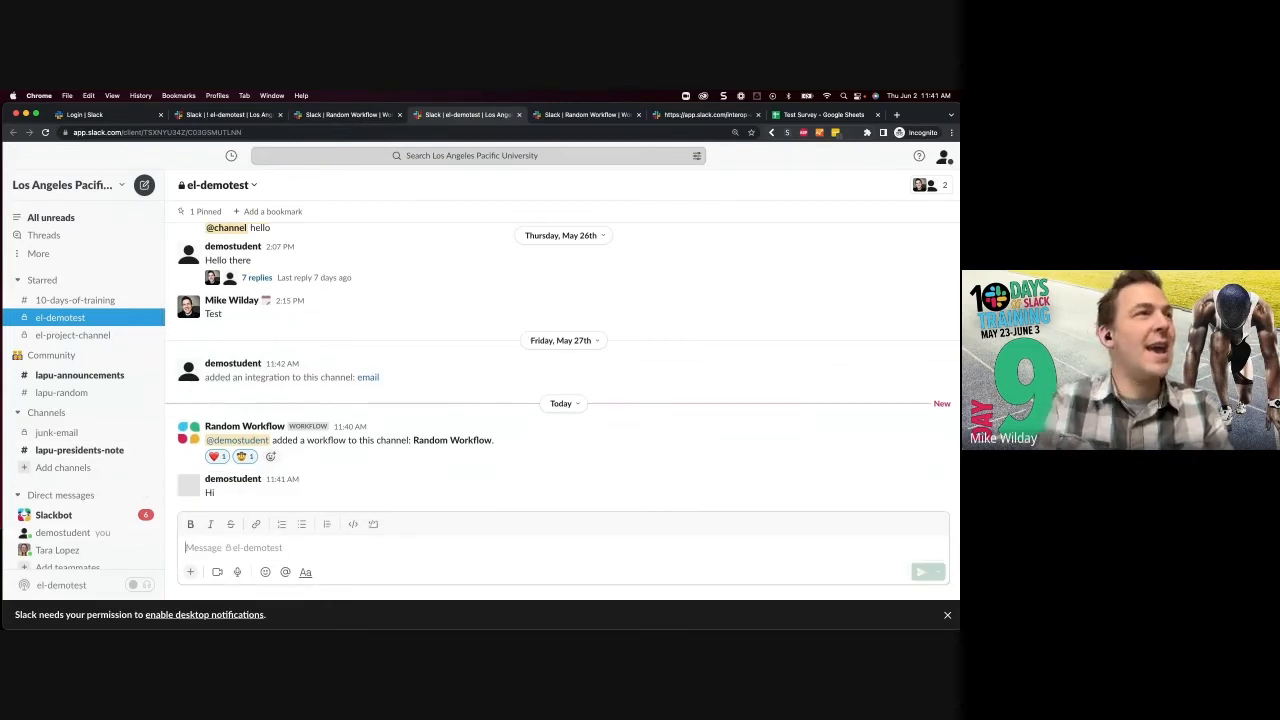
click(803, 470)
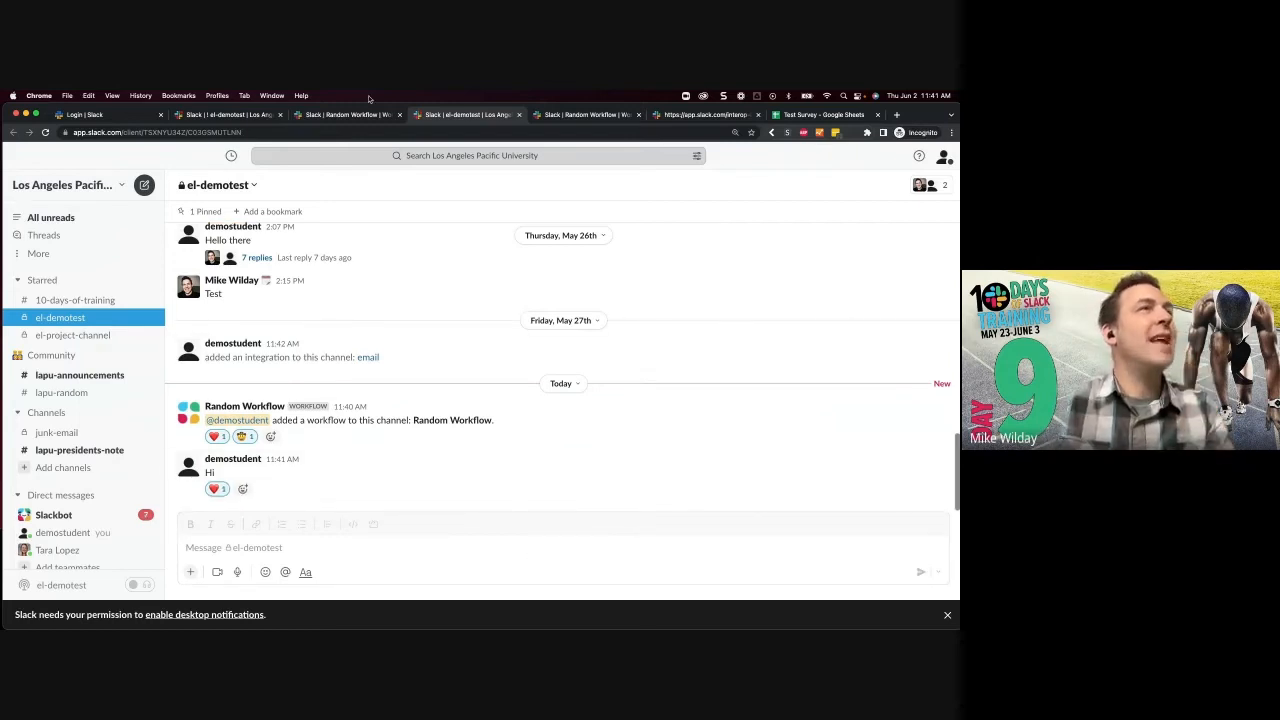
Step: Return to Random Workflow and check the channel and emoji reactions set in its trigger
click(720, 117)
click(616, 117)
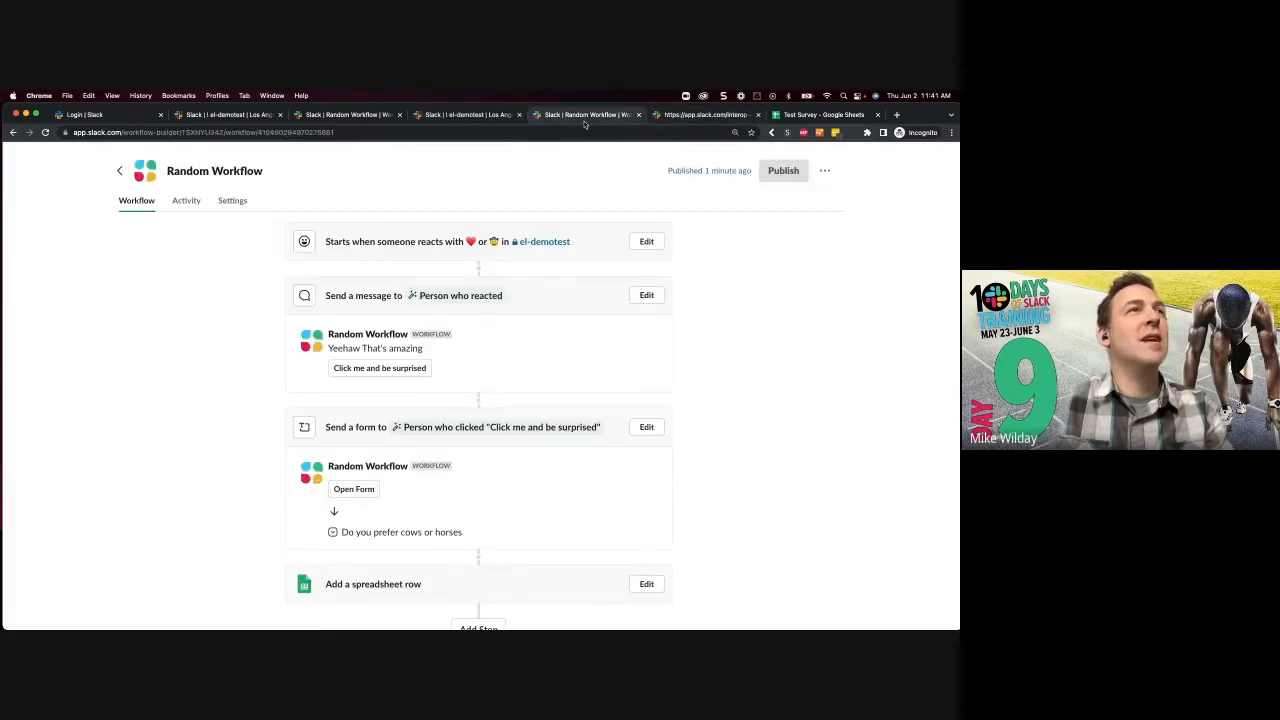
click(648, 242)
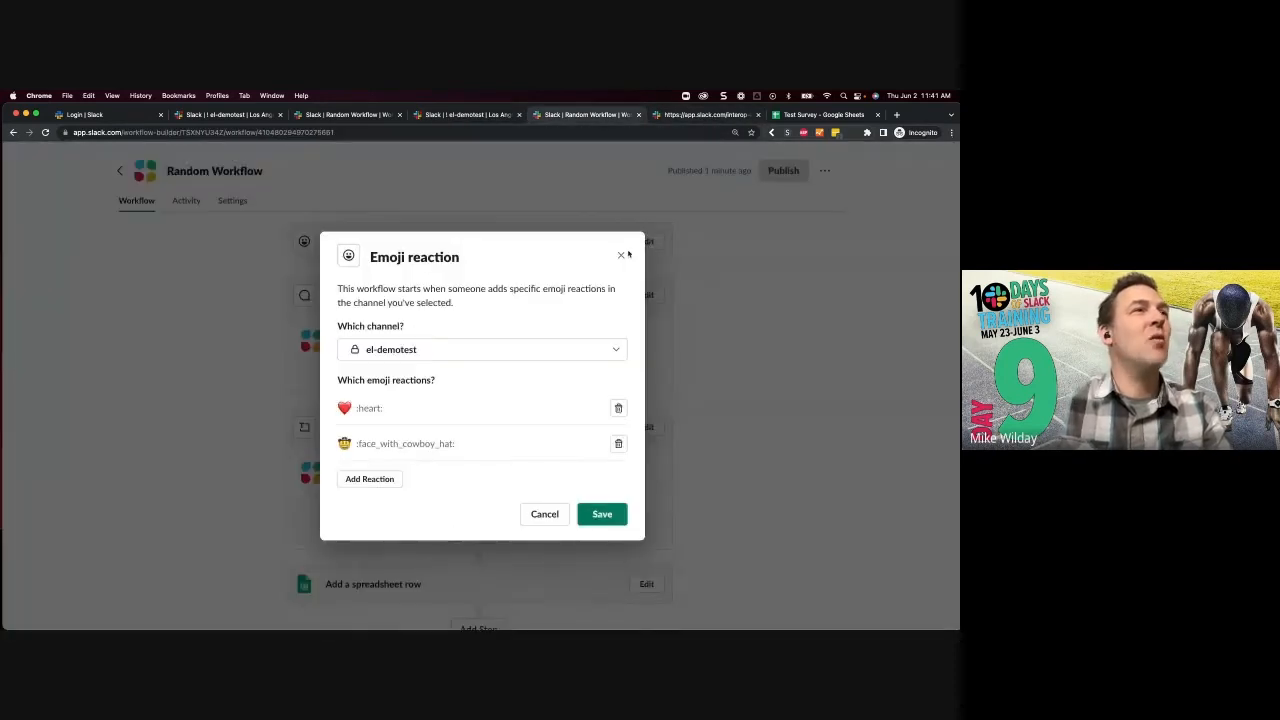
click(425, 350)
click(425, 351)
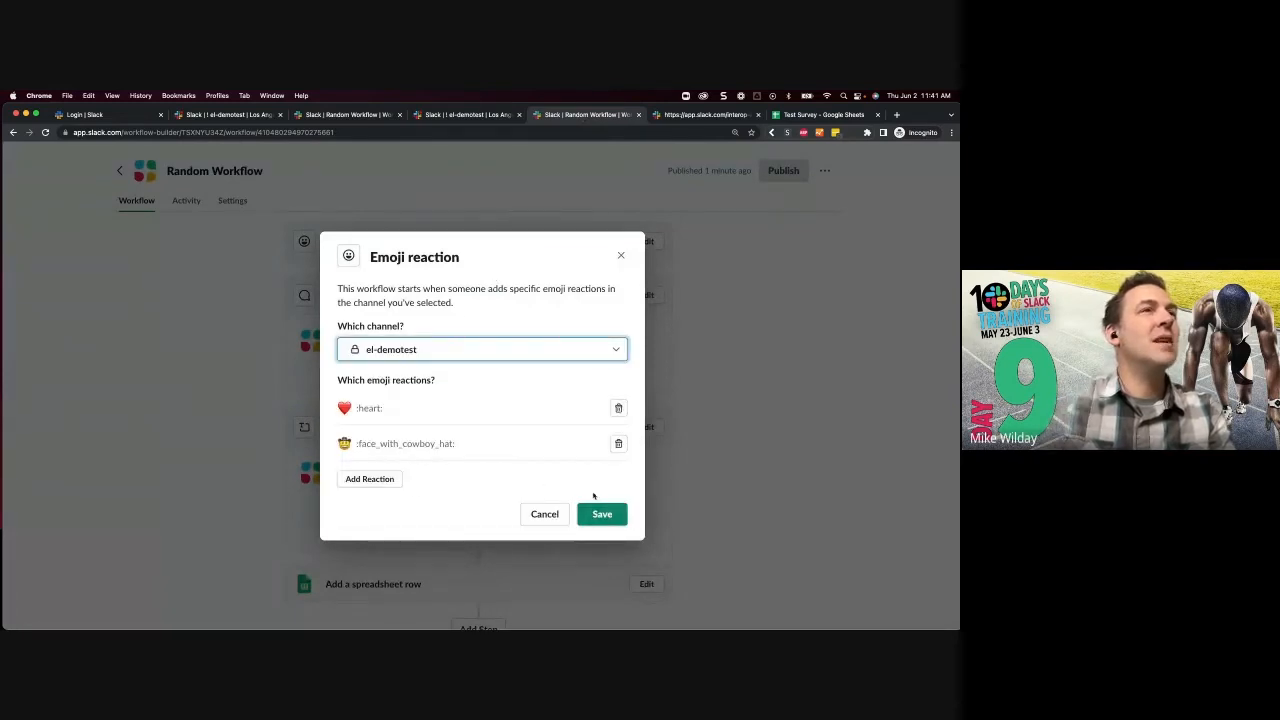
click(620, 256)
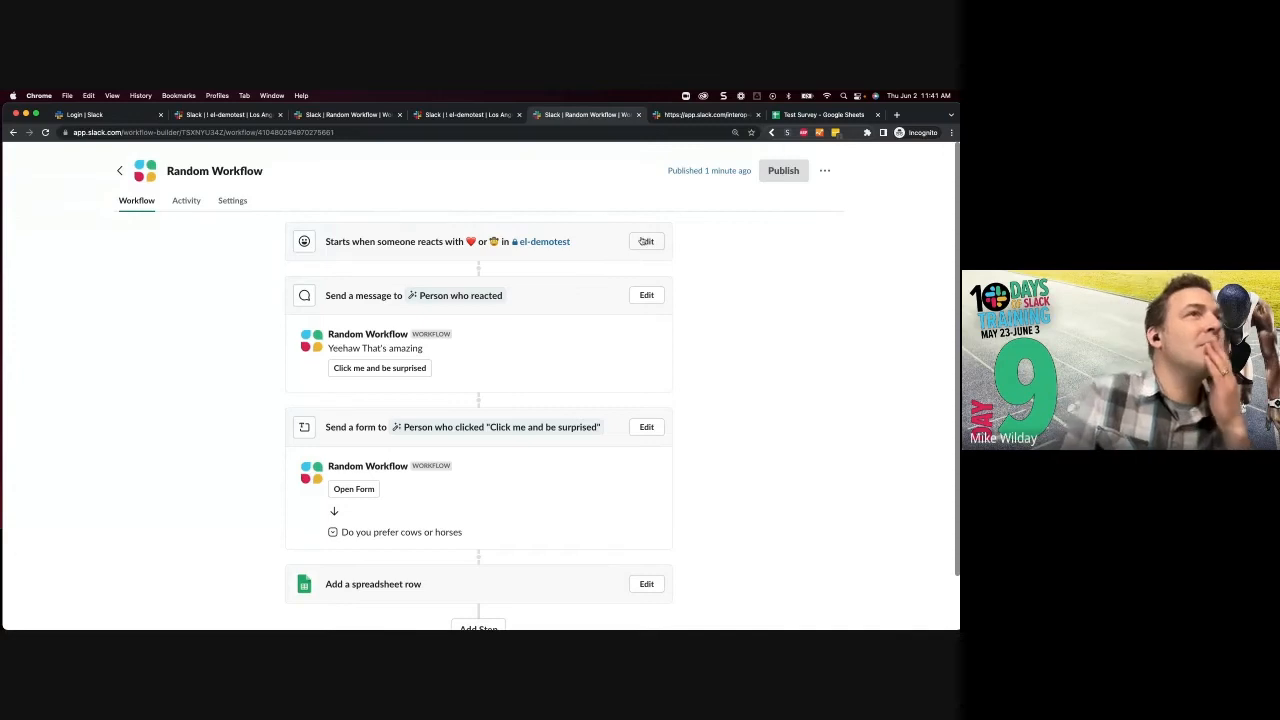
click(480, 271)
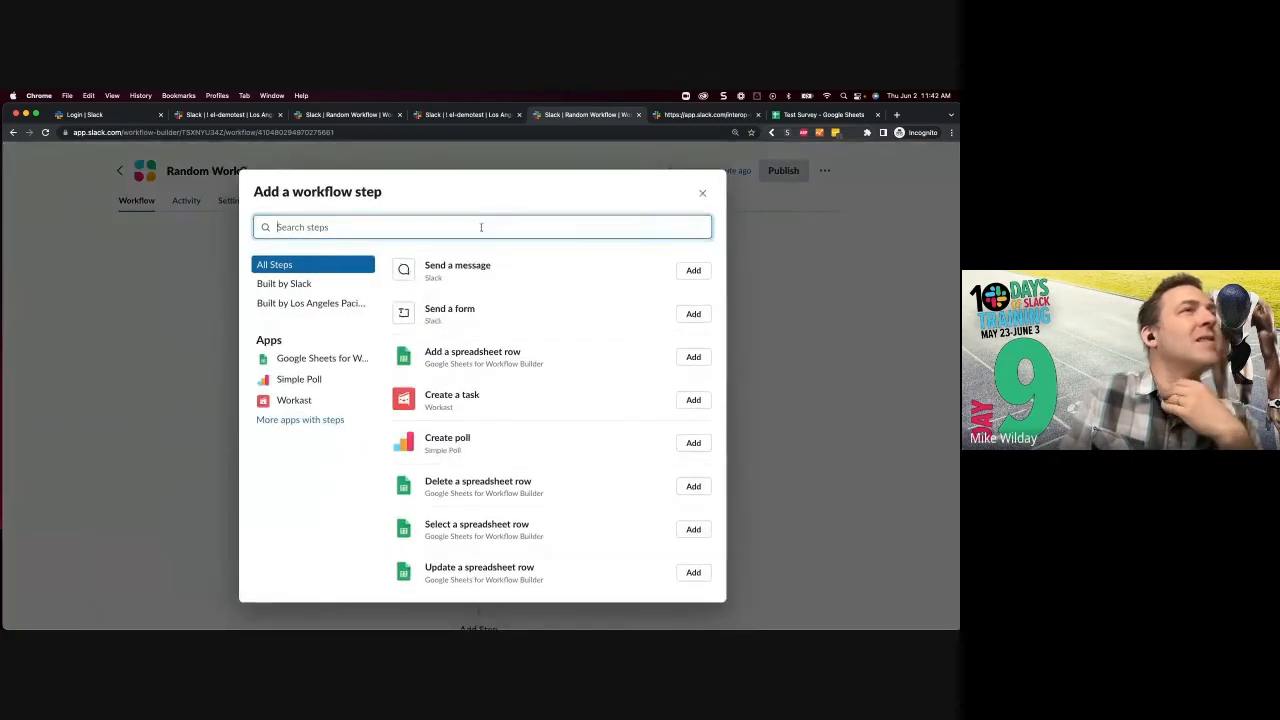
click(702, 193)
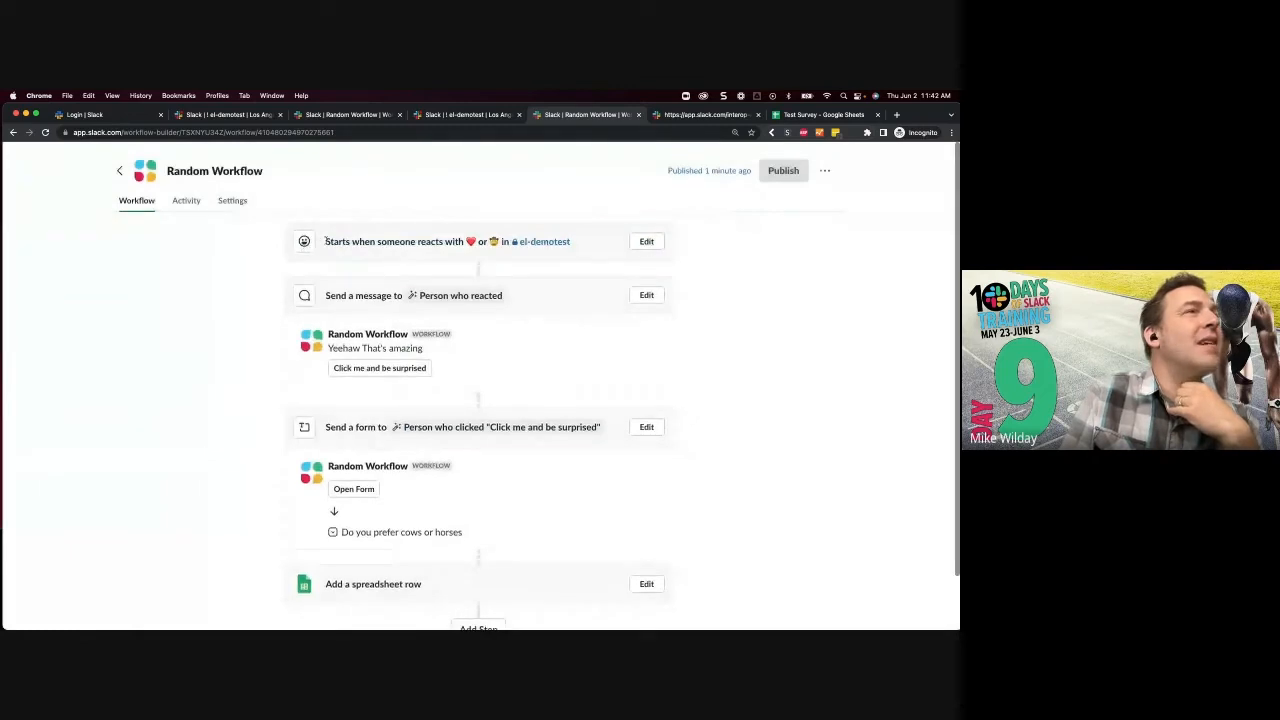
Step: Review Random Workflow's run activity and its general settings
click(186, 201)
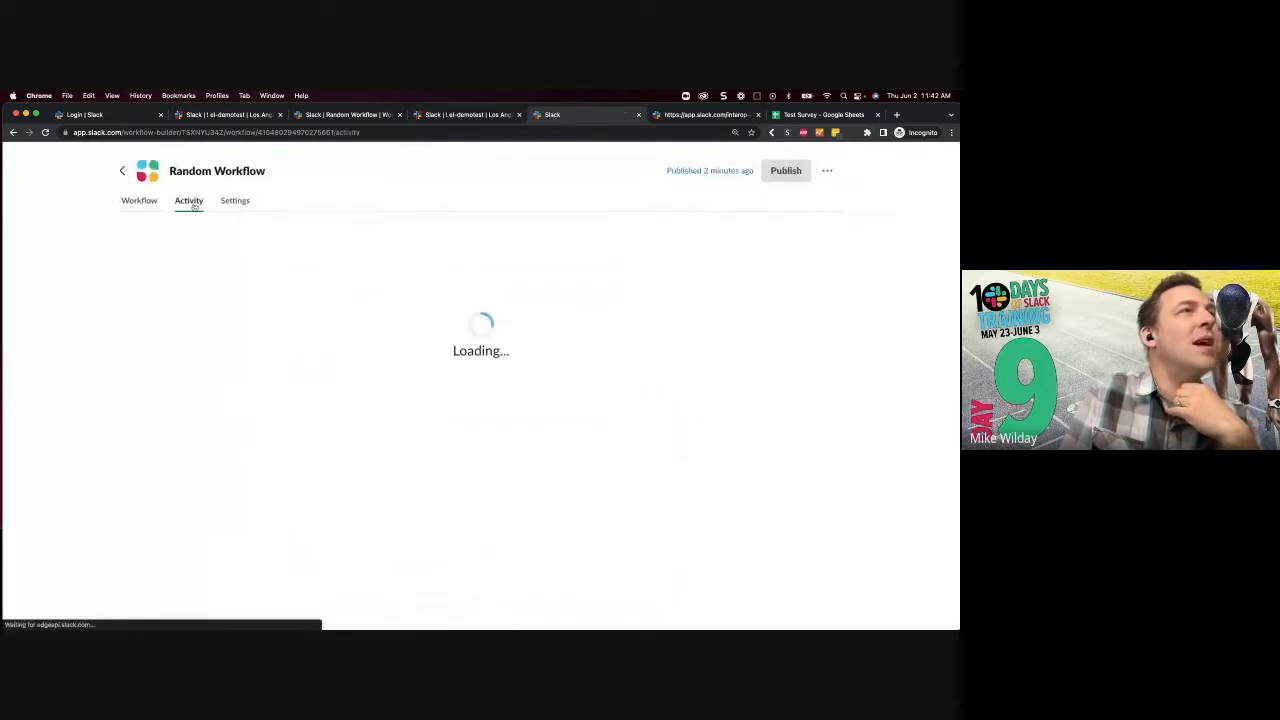
click(133, 202)
click(184, 203)
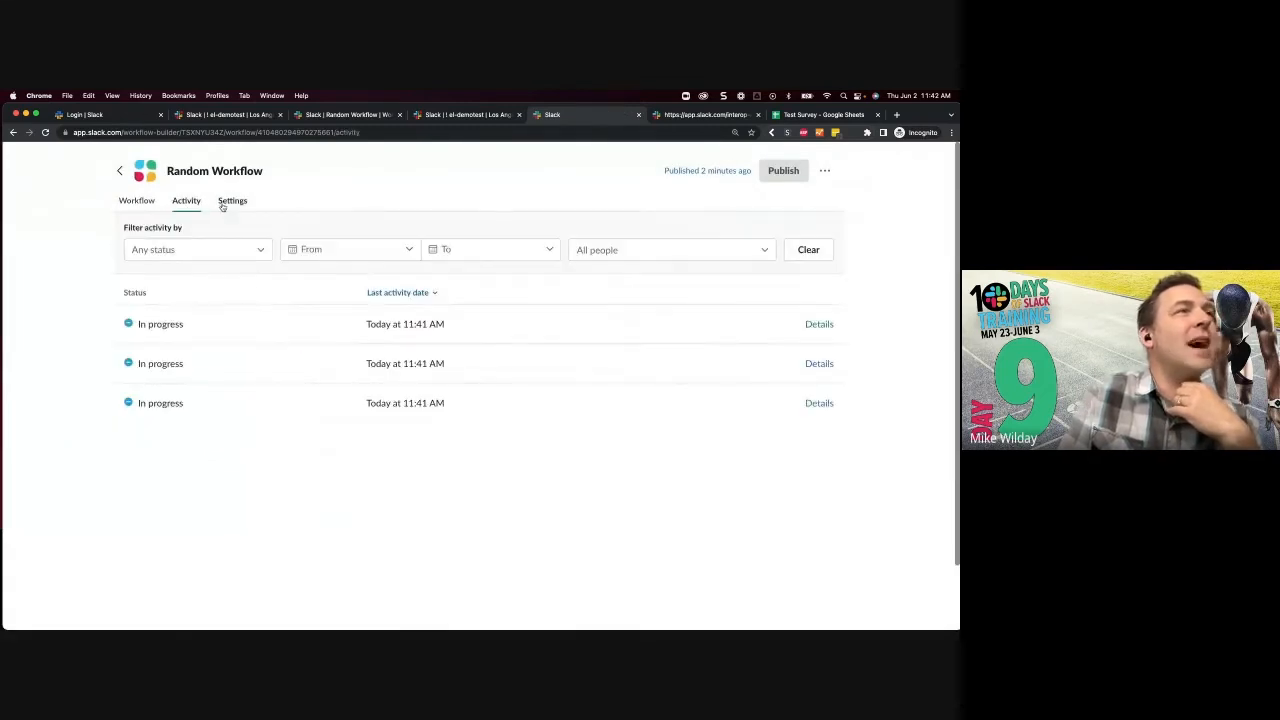
click(236, 203)
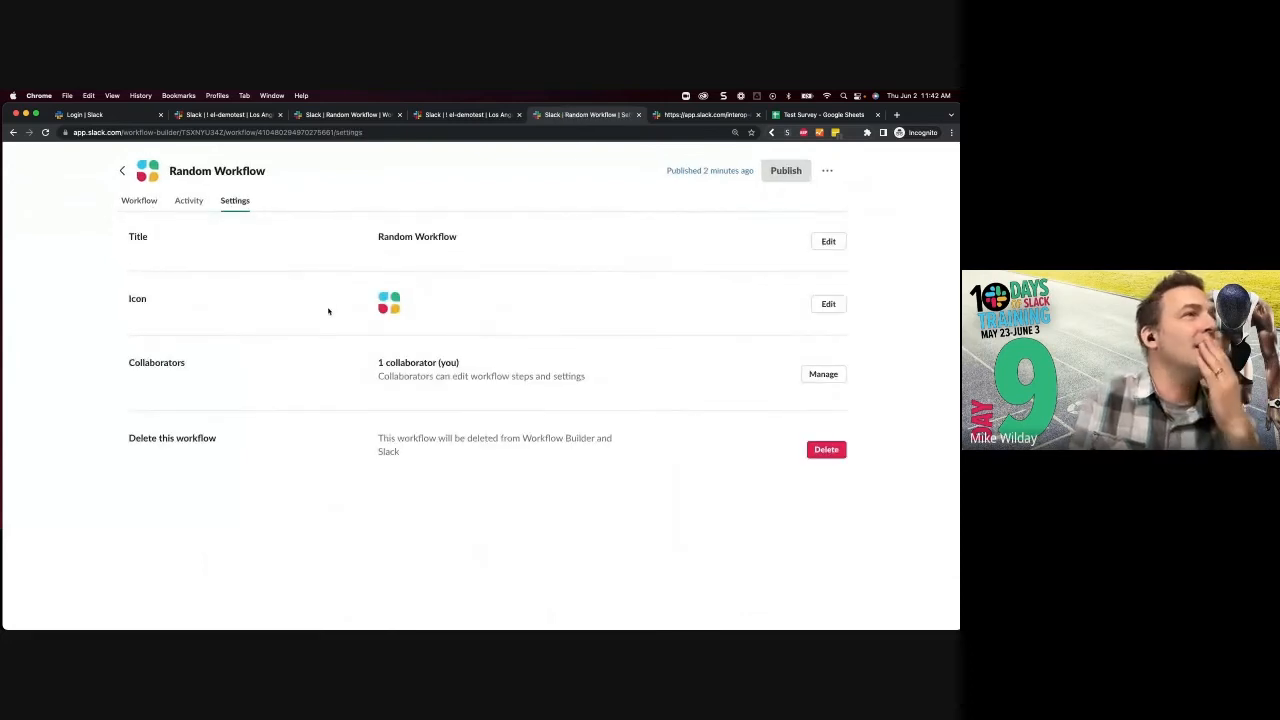
Step: Switch to the Slack desktop app and open the 10-days-of-training channel
key(ctrl+Up)
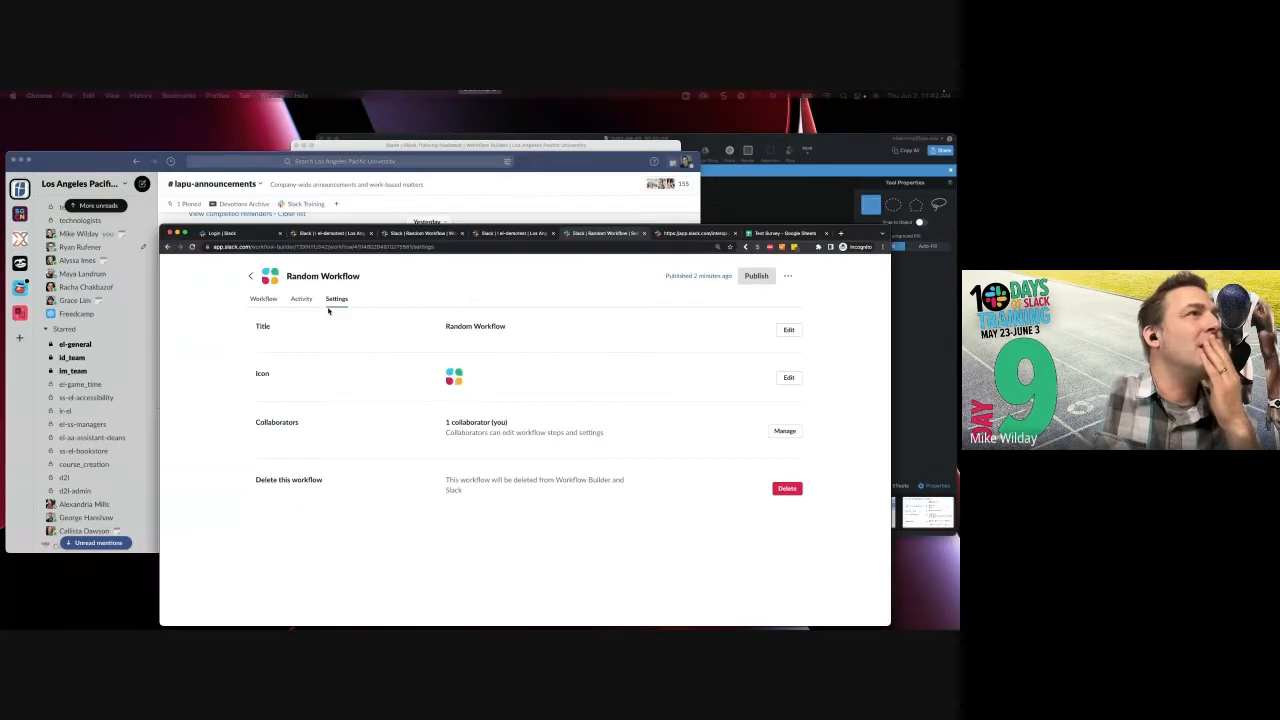
click(189, 296)
scroll(150, 480, down, 6)
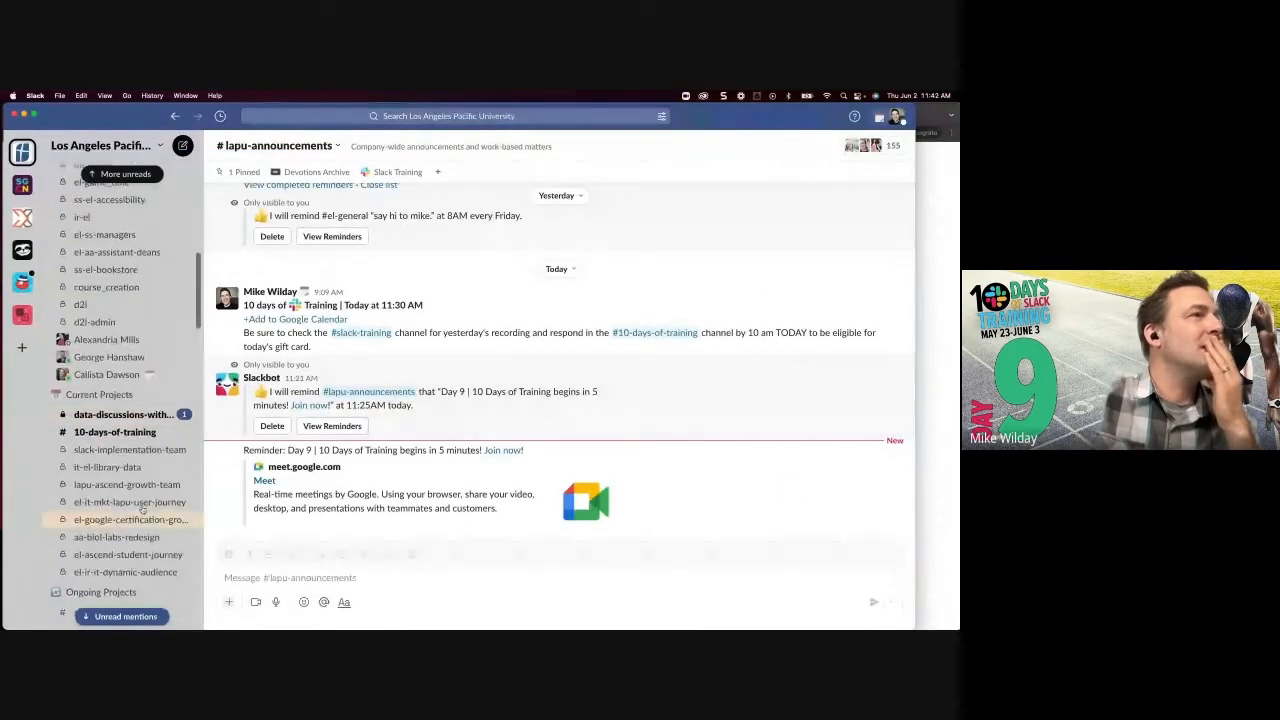
click(140, 432)
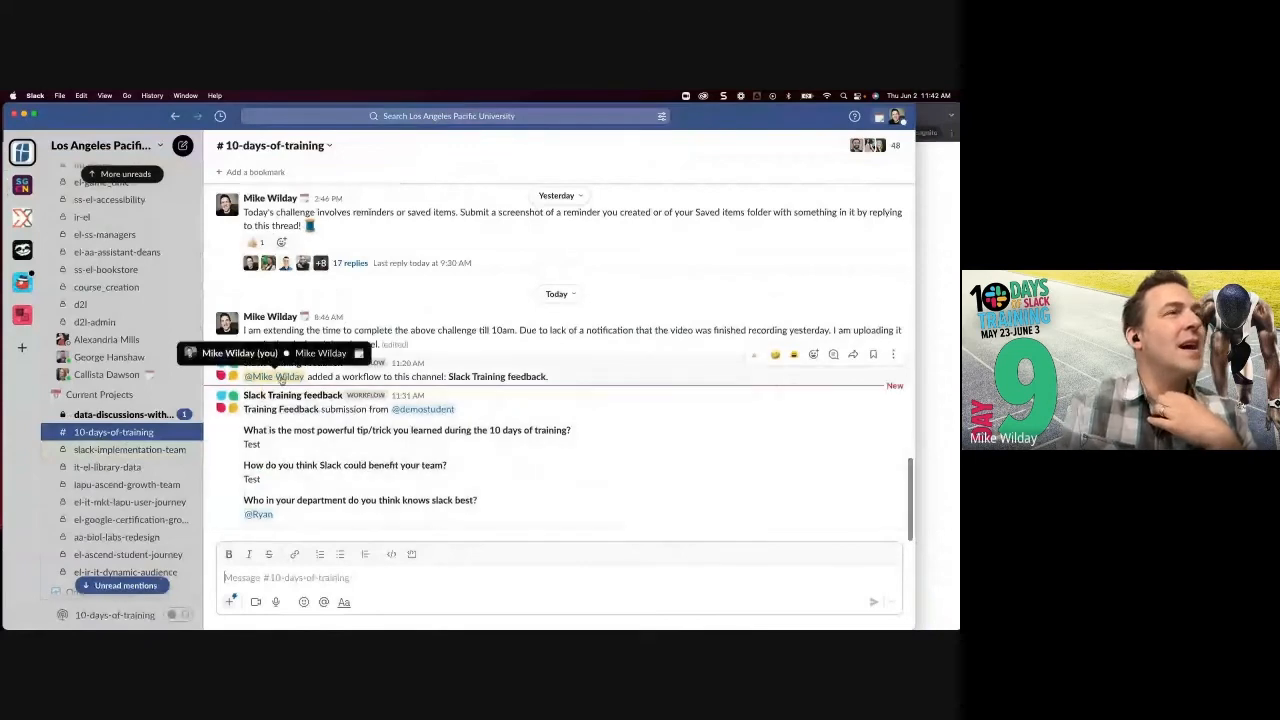
Step: Open the Slack Training feedback workflow in Workflow Builder and examine its trigger, form, message and spreadsheet steps
click(100, 145)
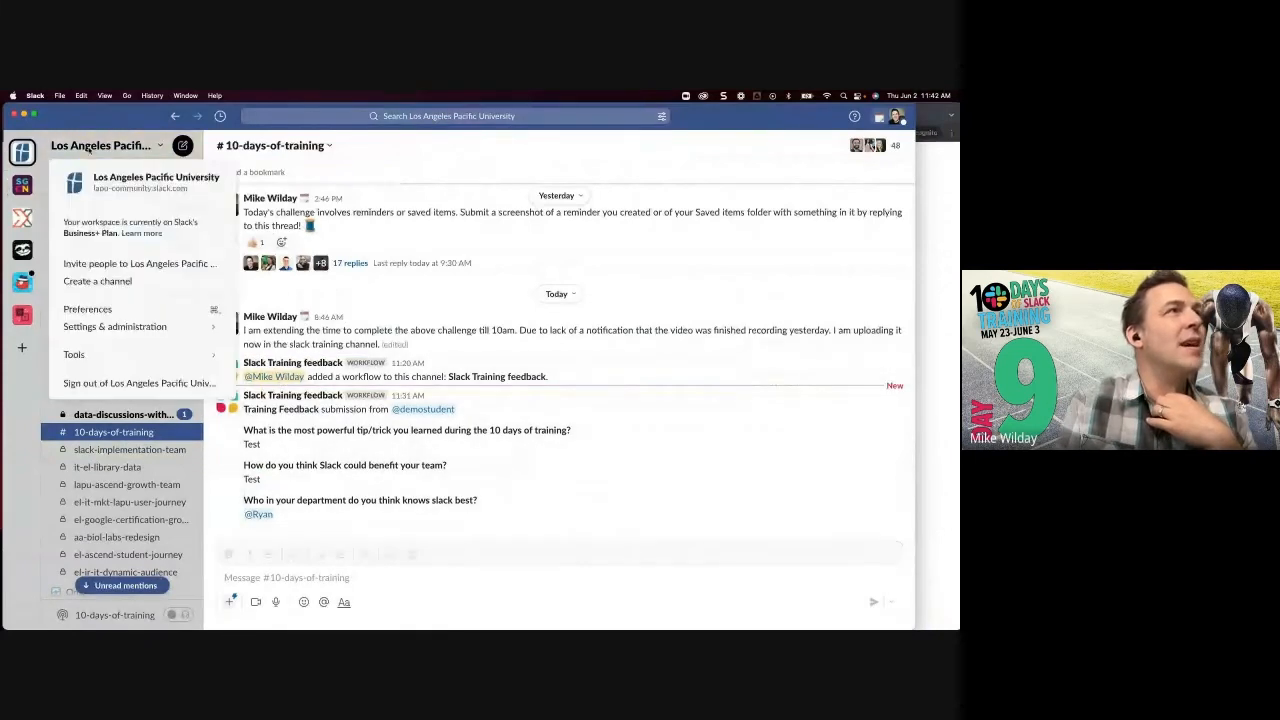
mouse_move(126, 327)
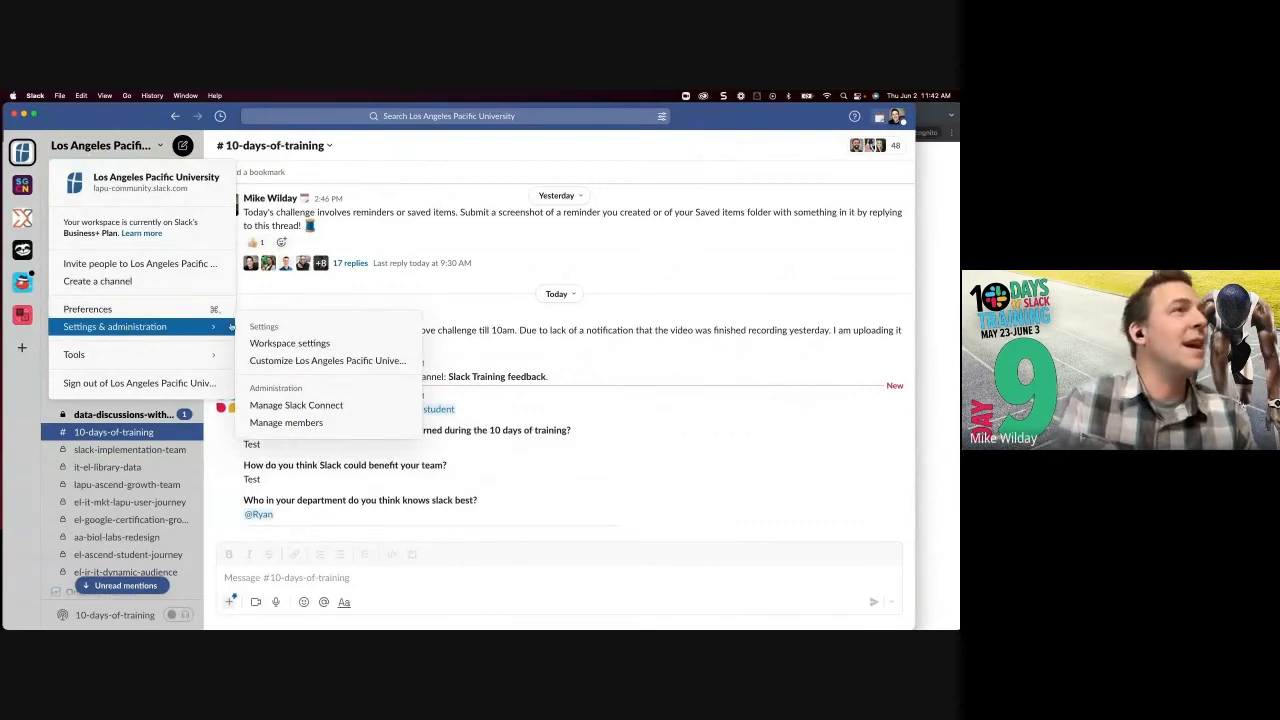
mouse_move(205, 355)
click(288, 356)
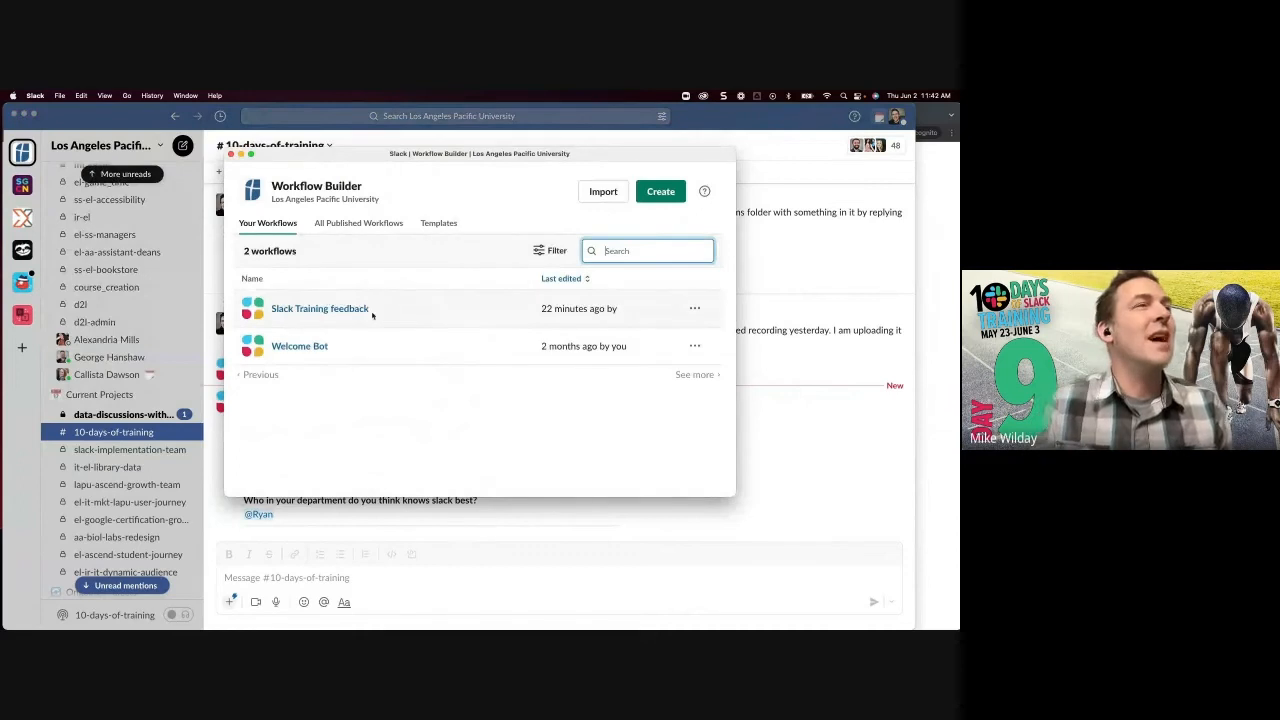
click(700, 309)
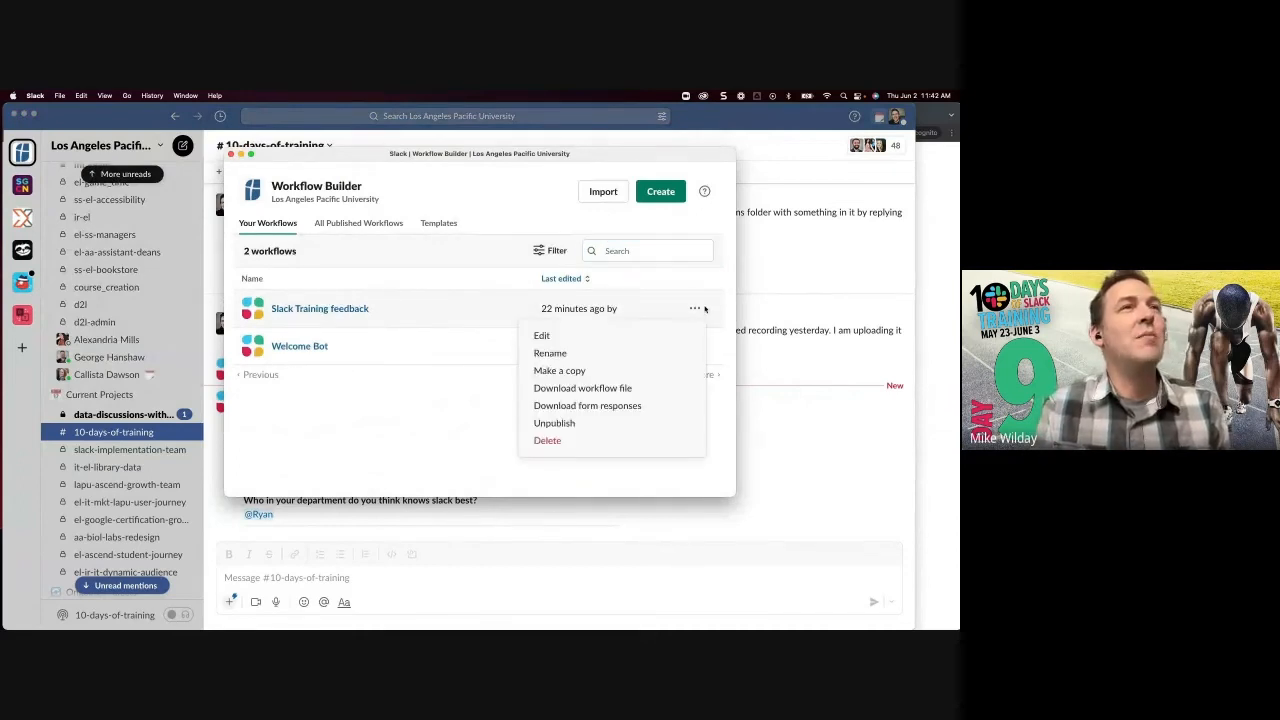
click(562, 336)
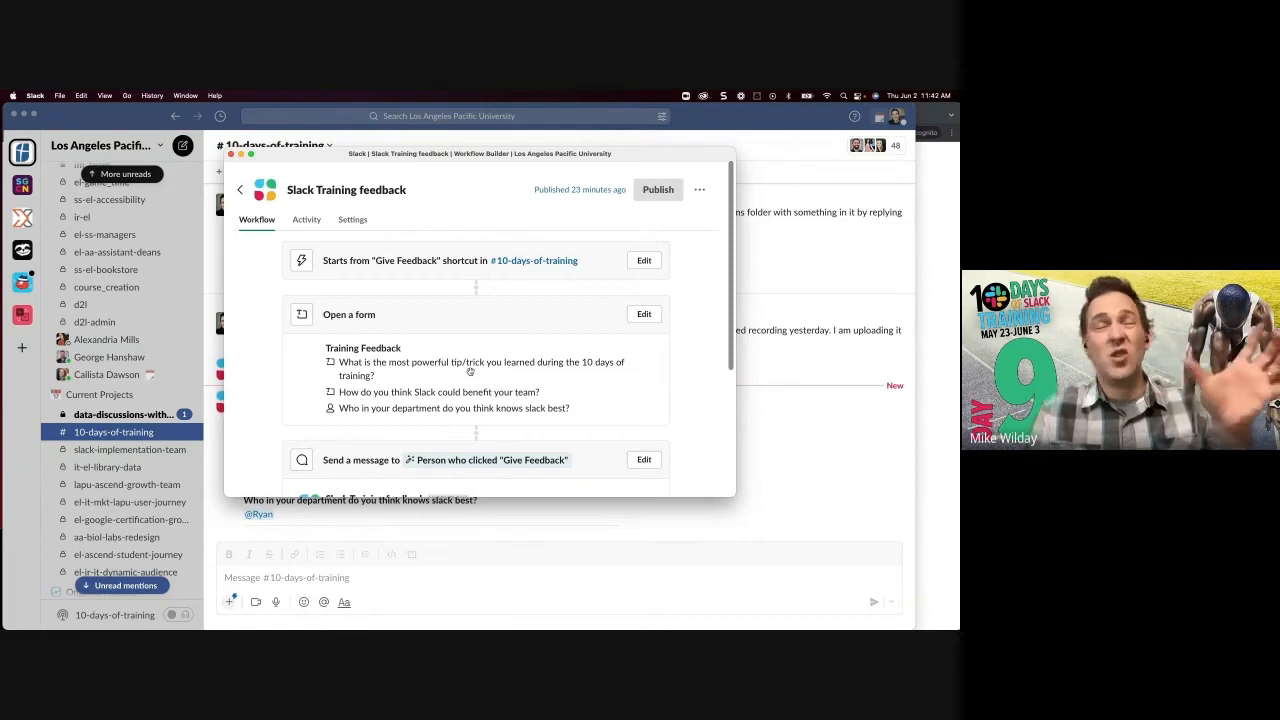
scroll(445, 378, down, 5)
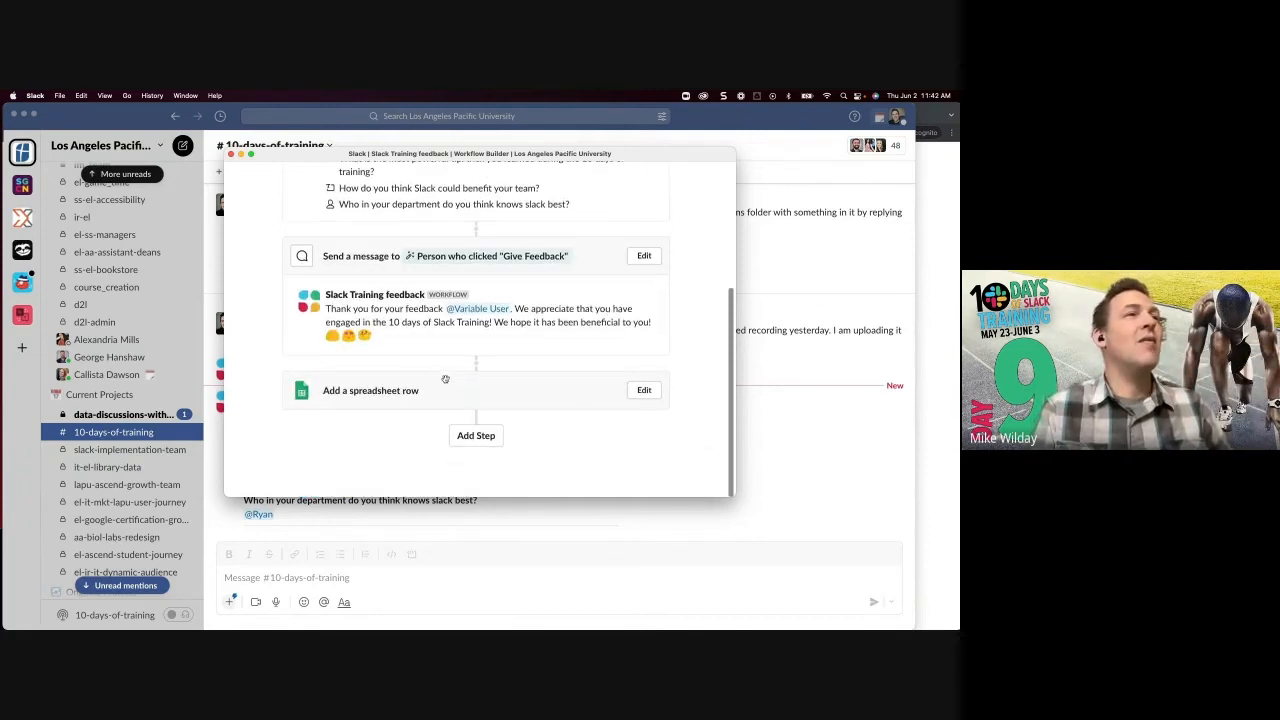
Step: Review the Slack Training feedback workflow from trigger to spreadsheet step, then close Workflow Builder and open the 10-days-of-training channel's shortcuts
scroll(445, 378, up, 4)
scroll(445, 378, down, 3)
scroll(405, 400, up, 4)
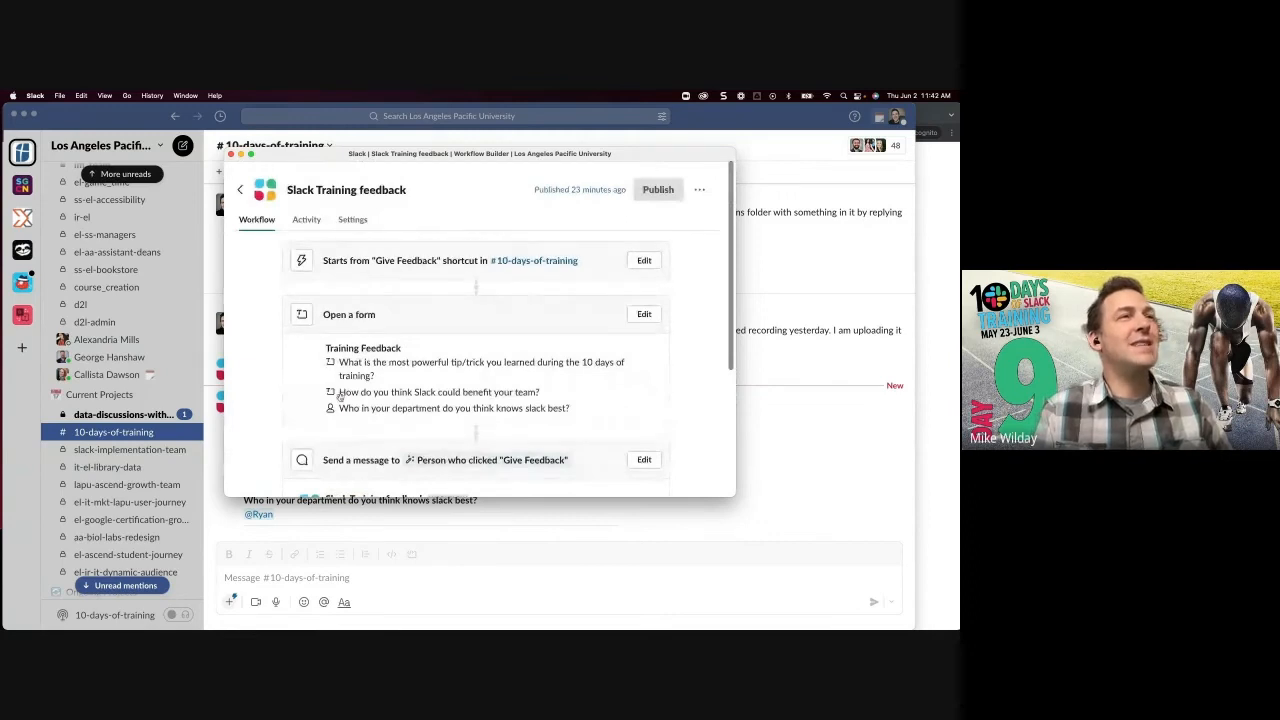
scroll(352, 400, down, 5)
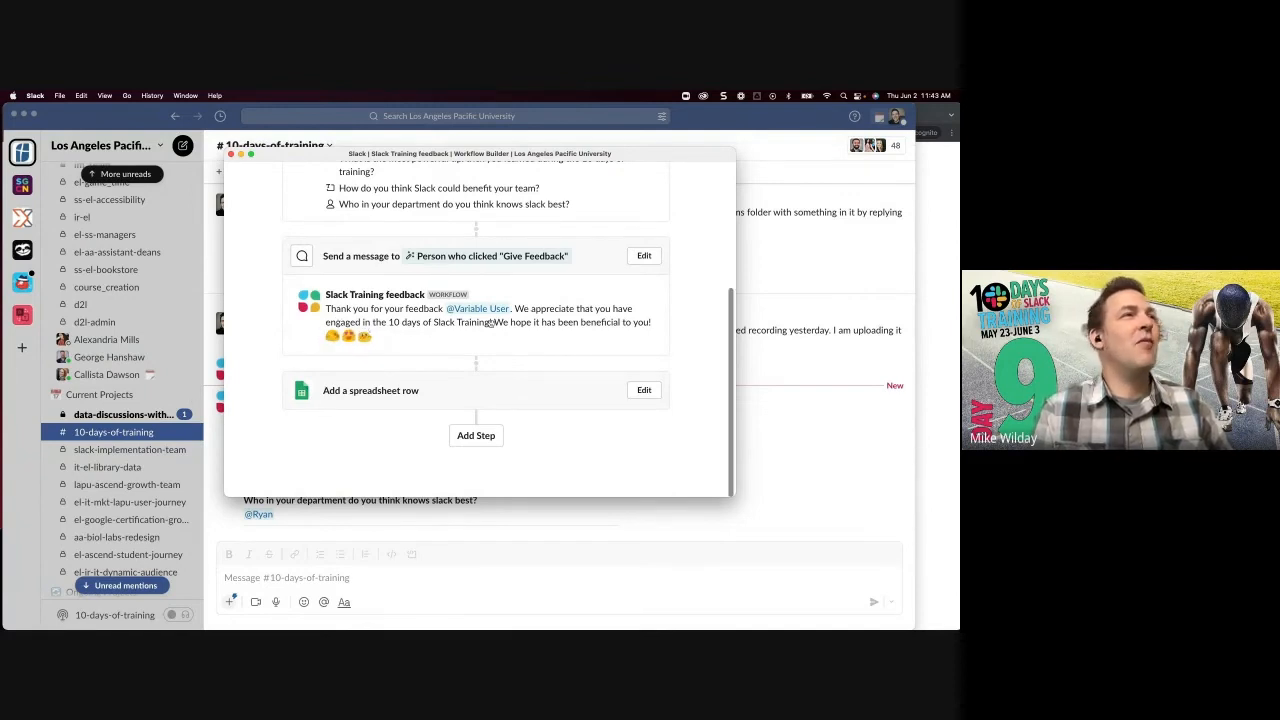
scroll(490, 322, up, 3)
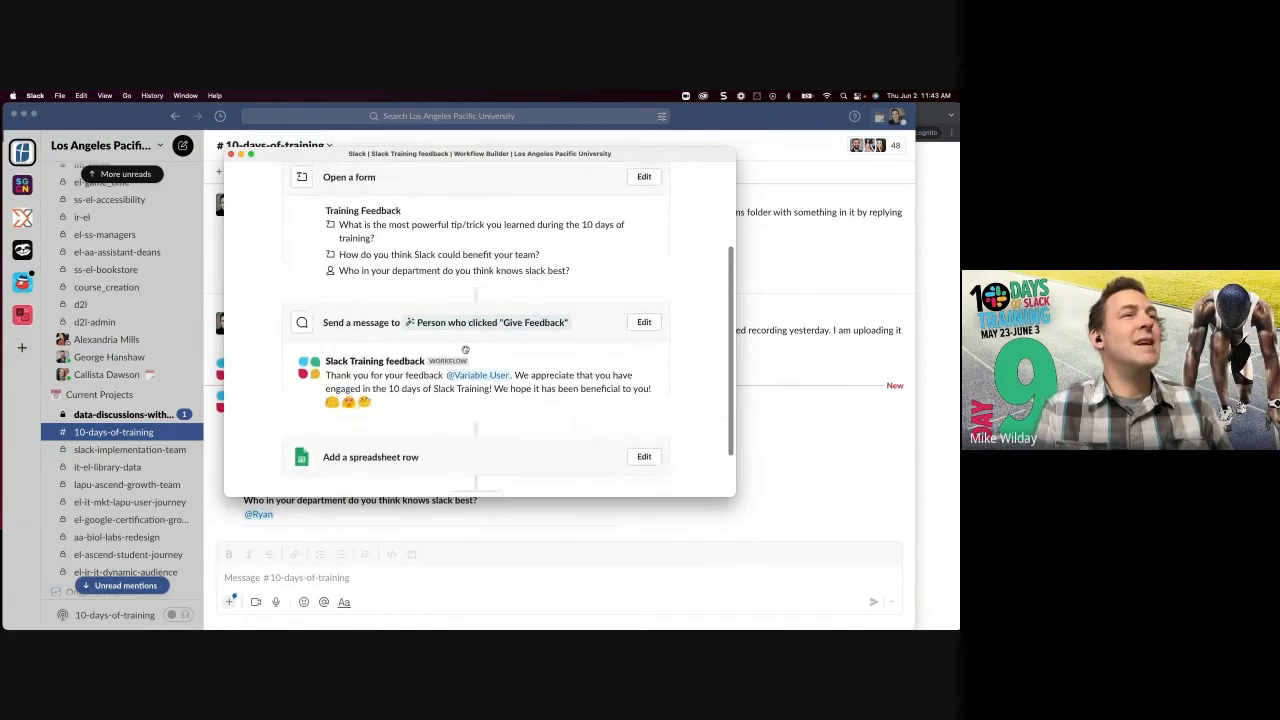
scroll(402, 397, down, 3)
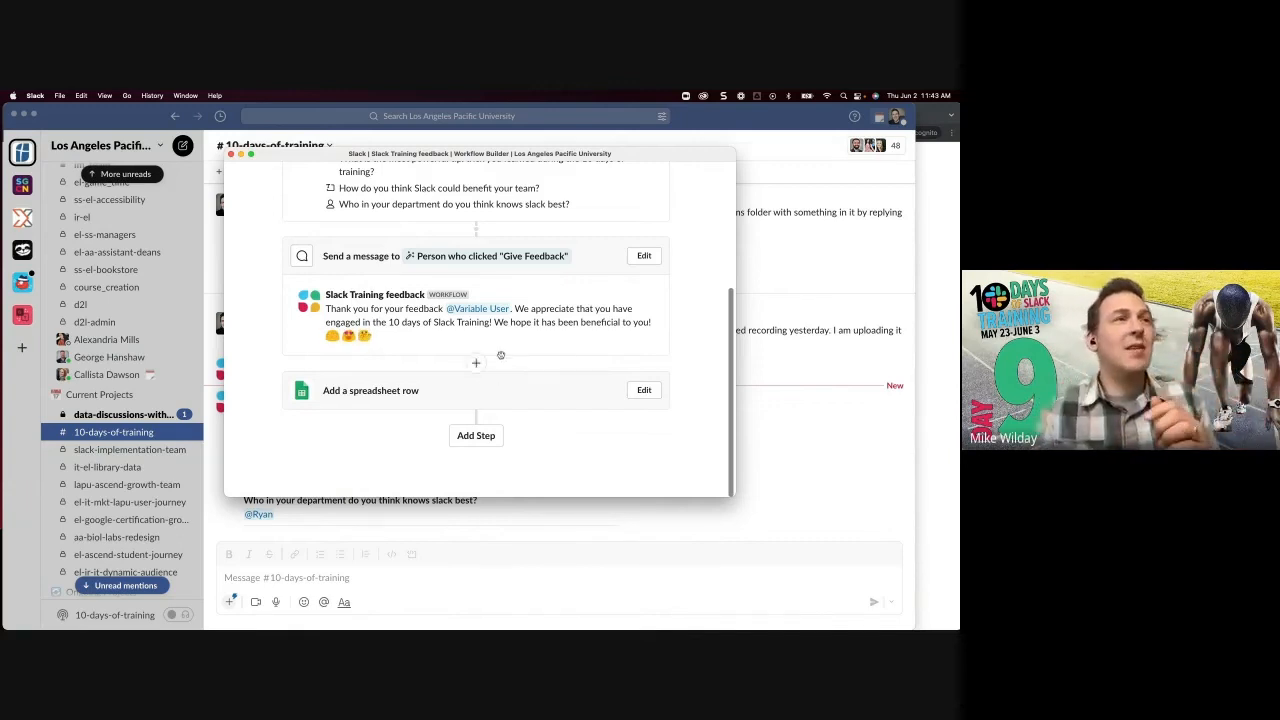
click(230, 155)
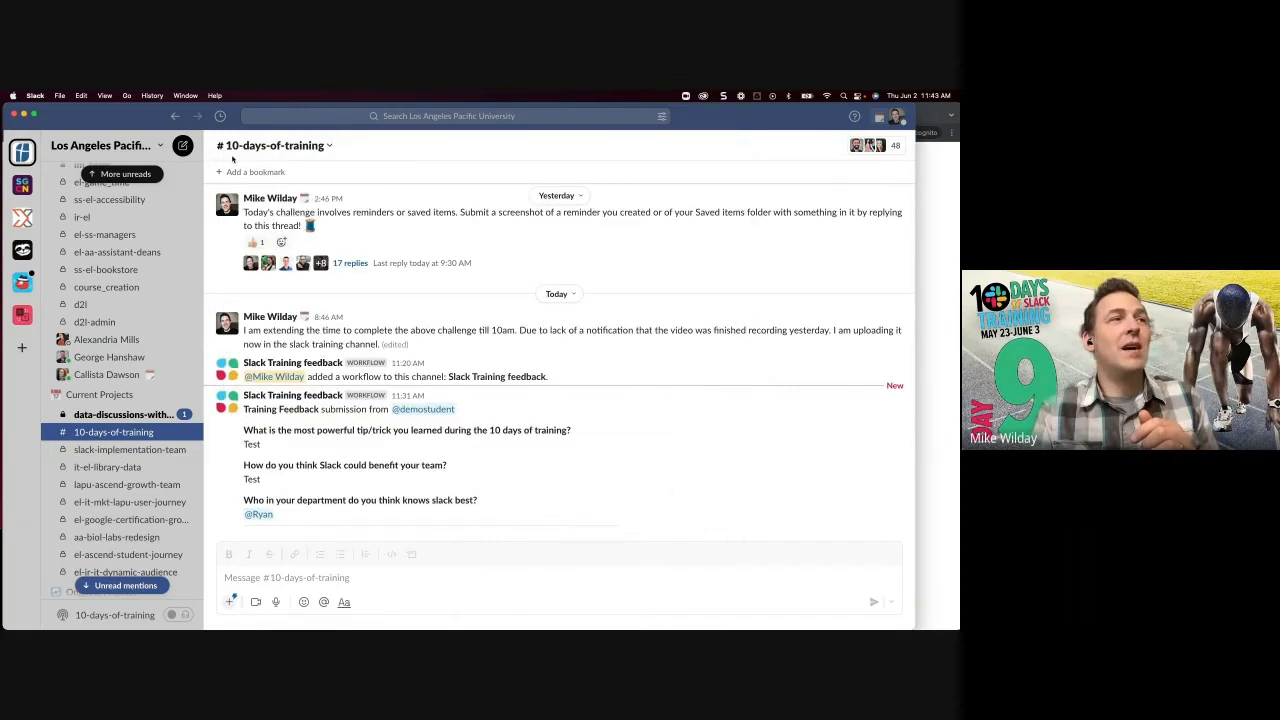
click(229, 602)
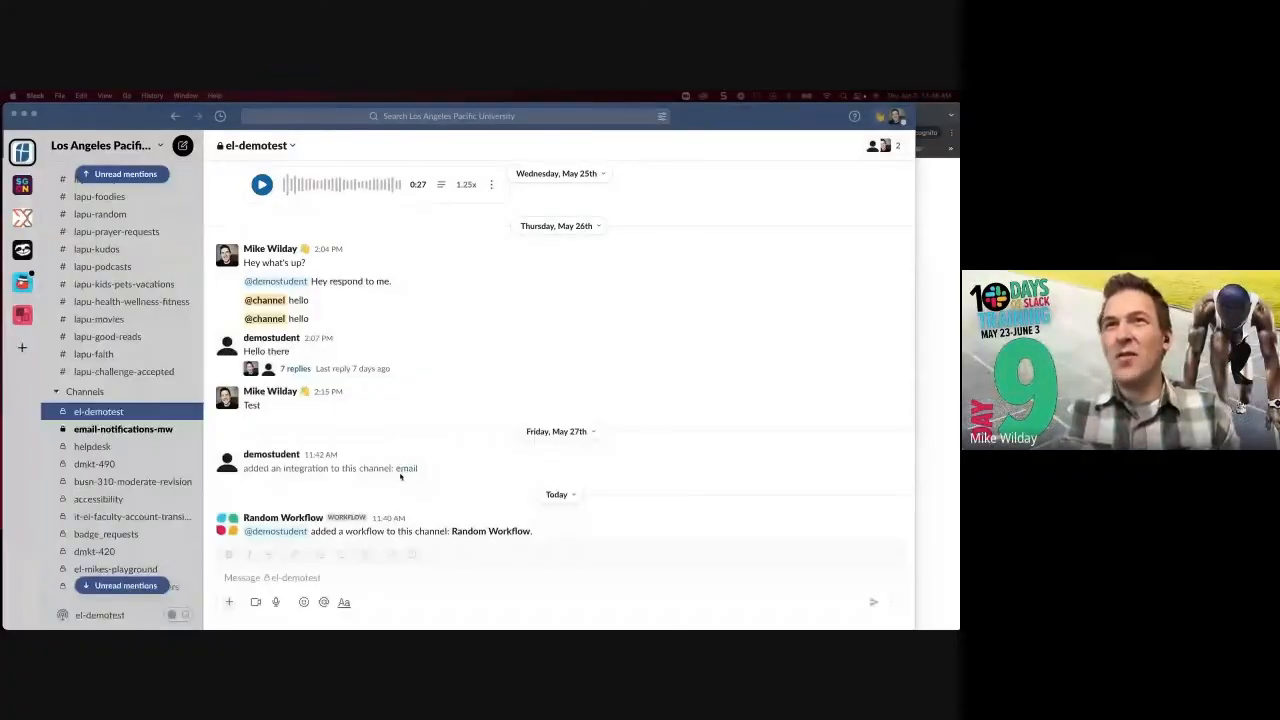
Step: Add a heart reaction to the "Hello there" message in the el-demotest channel
scroll(336, 447, up, 1)
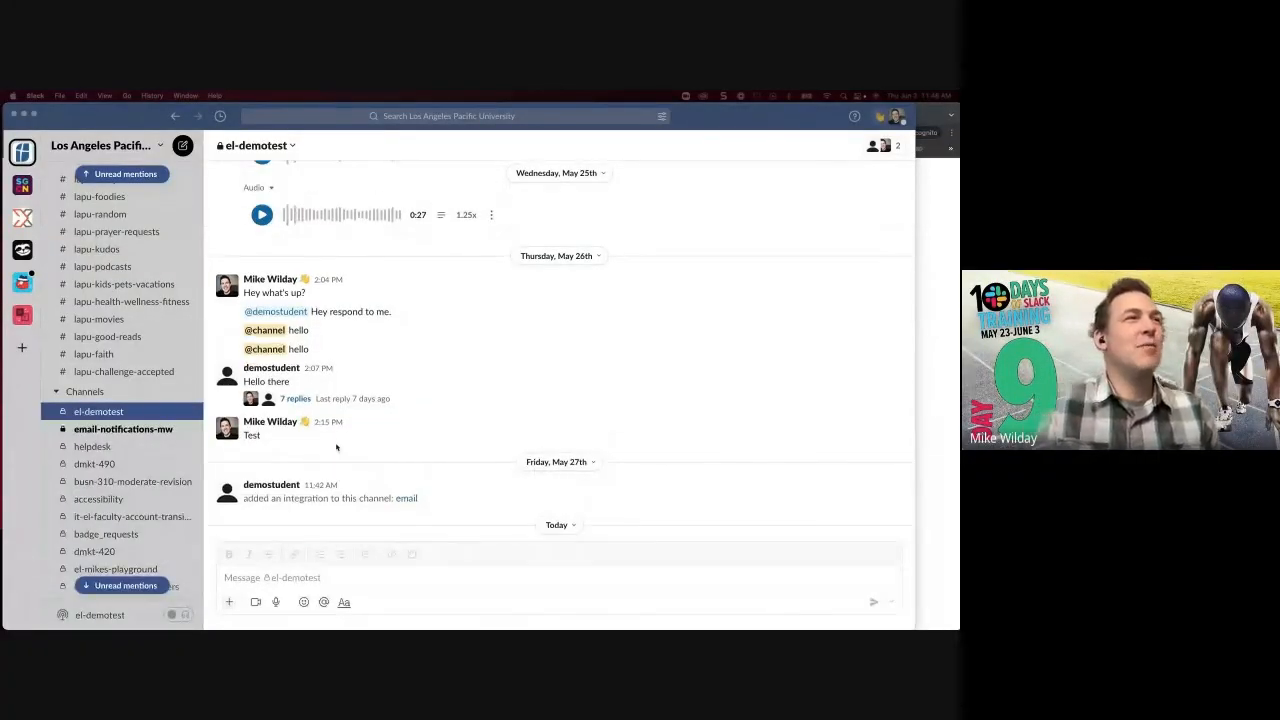
click(300, 383)
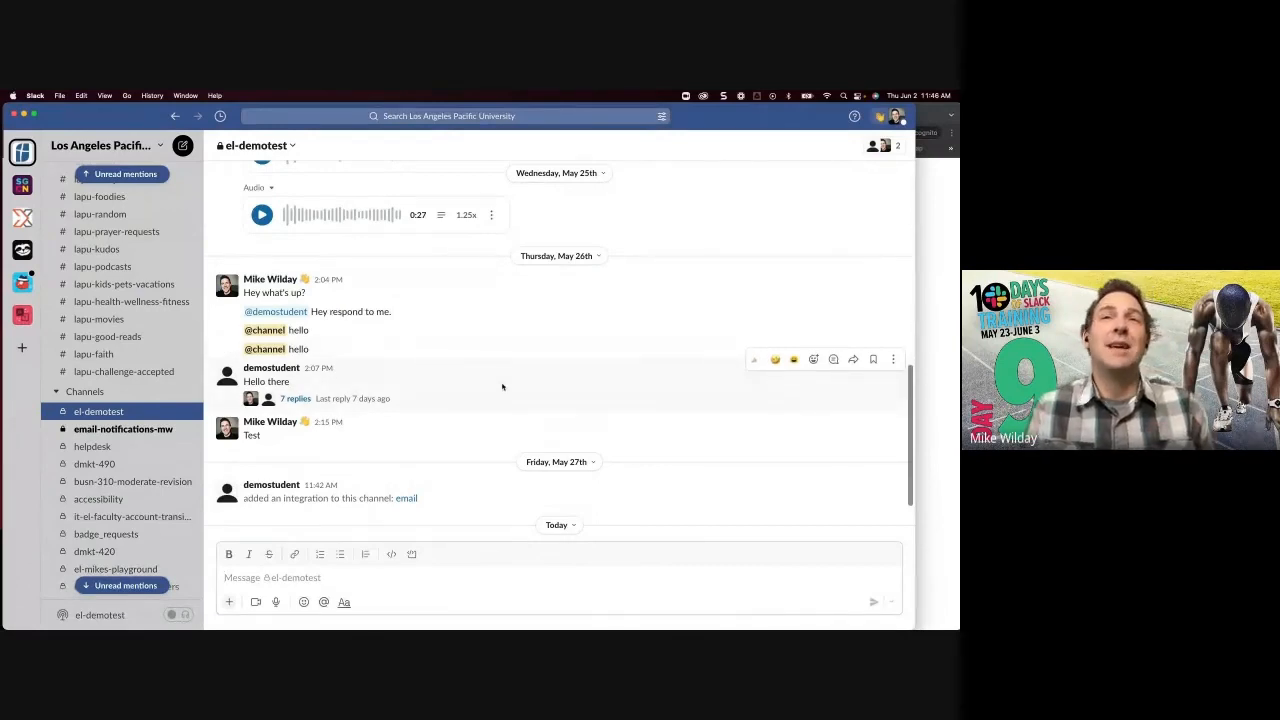
click(815, 360)
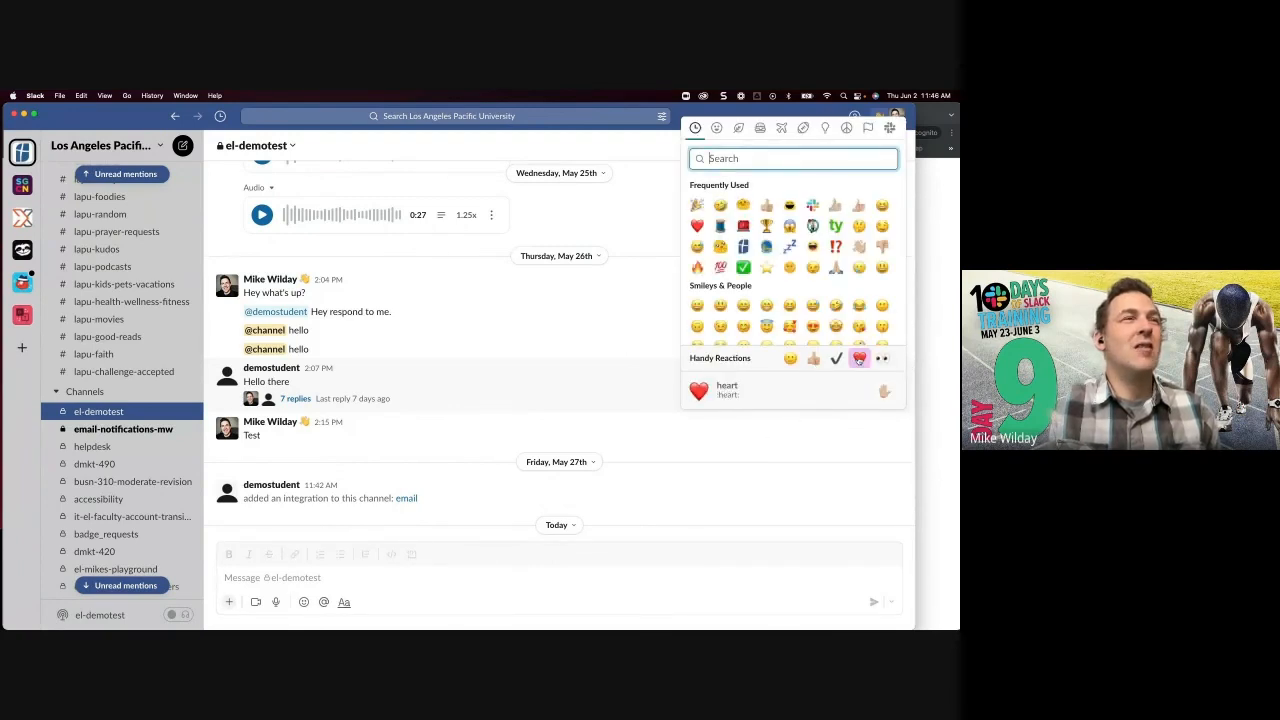
click(859, 358)
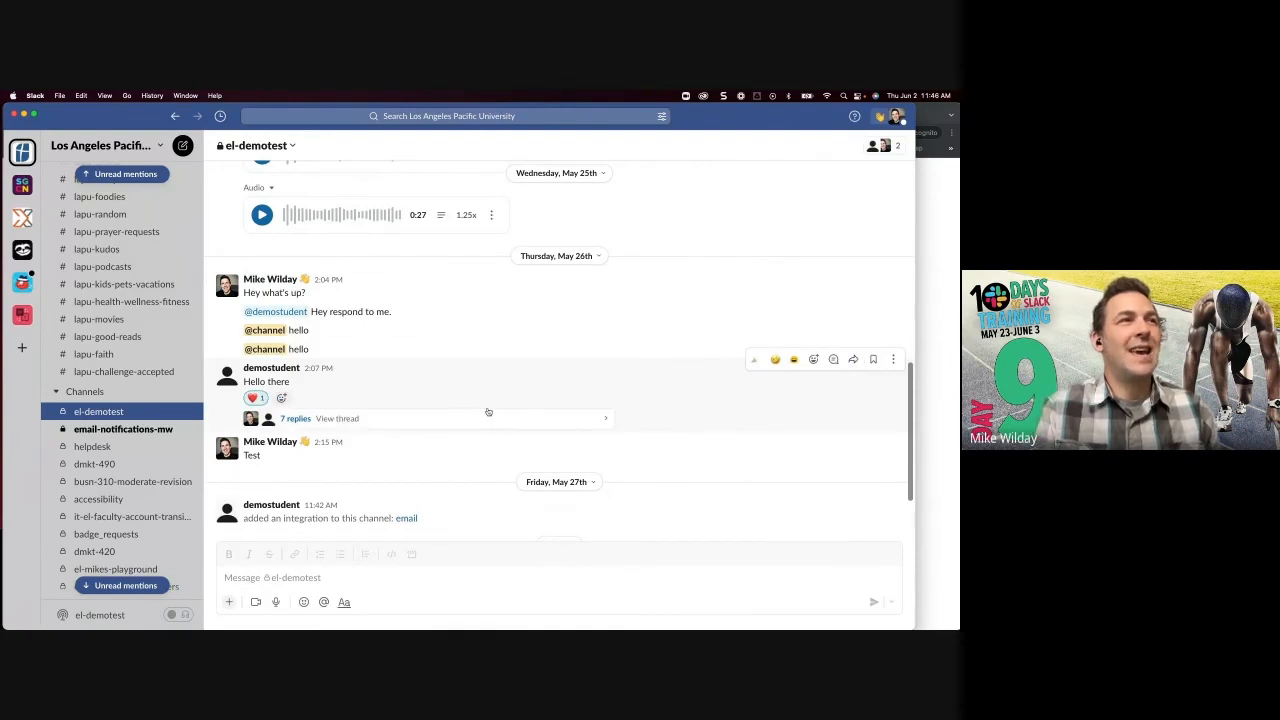
Step: Open the Slackbot direct message and start the newest Random Workflow prompt with "Click me and be surprised"
scroll(130, 535, down, 10)
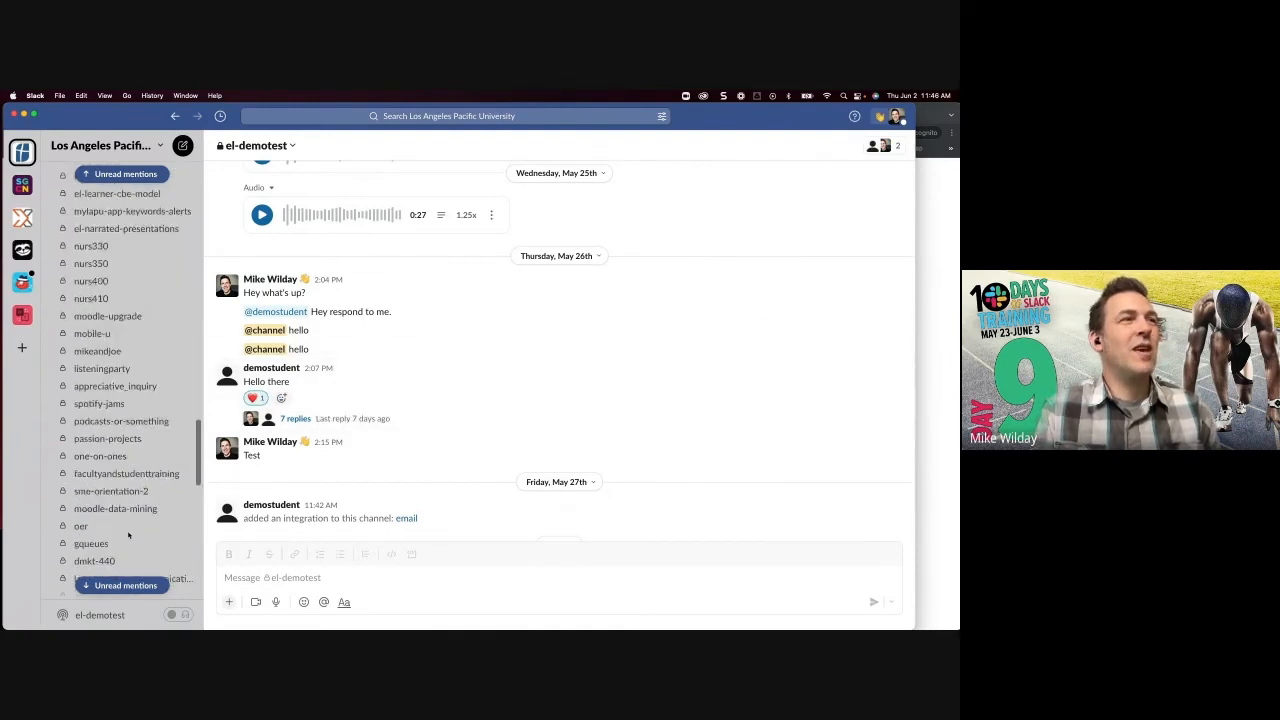
click(92, 417)
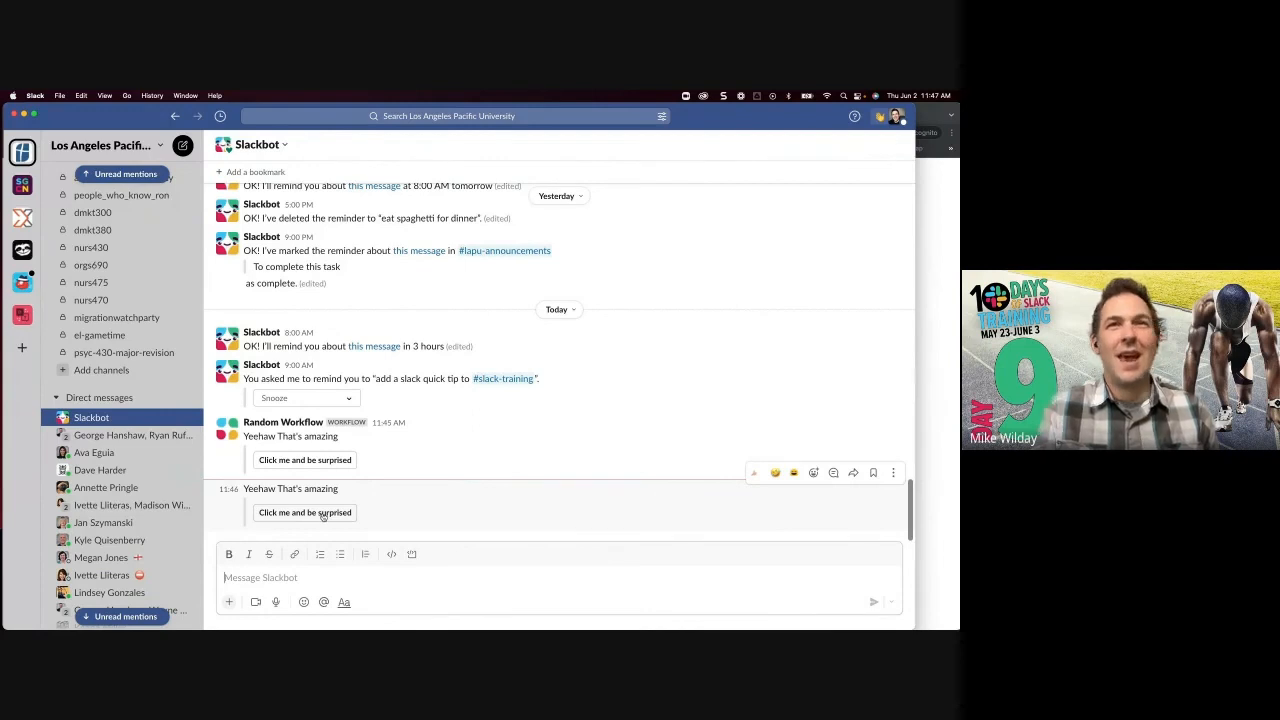
click(323, 515)
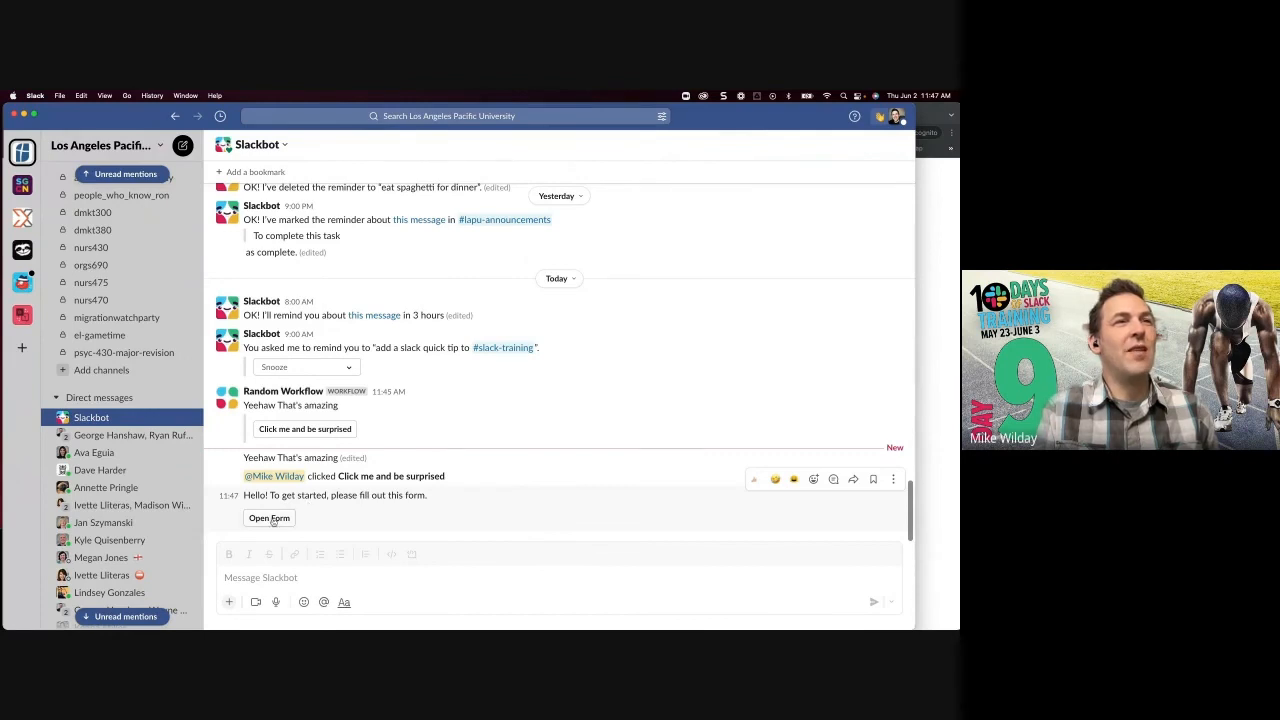
Step: Open the Random Question form, answer "Do you prefer cows or horses" with Horses, and submit it
click(270, 519)
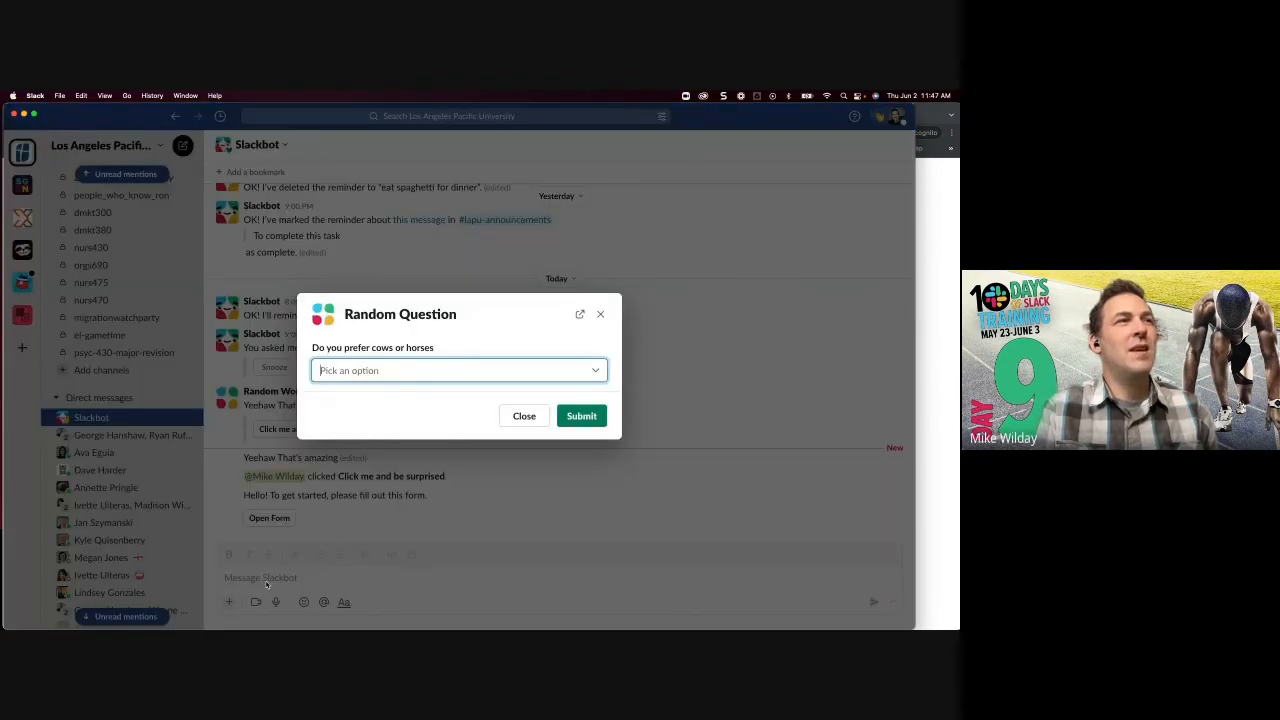
click(595, 371)
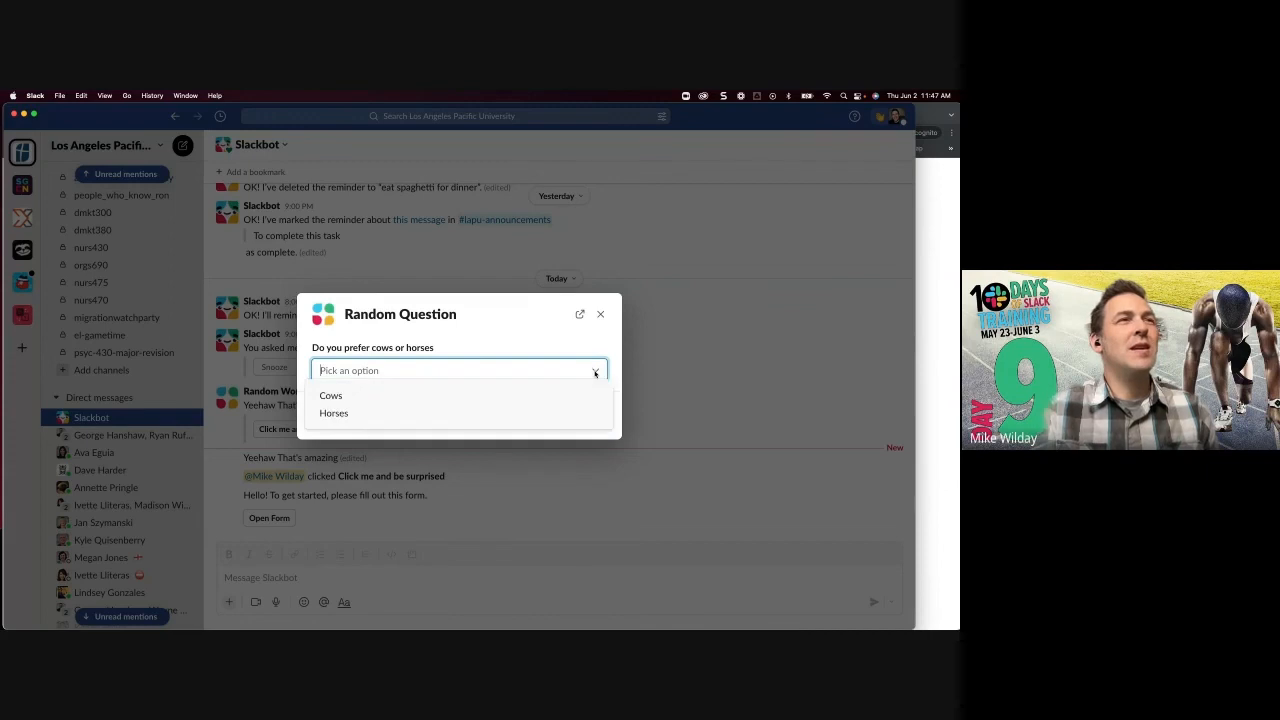
click(499, 416)
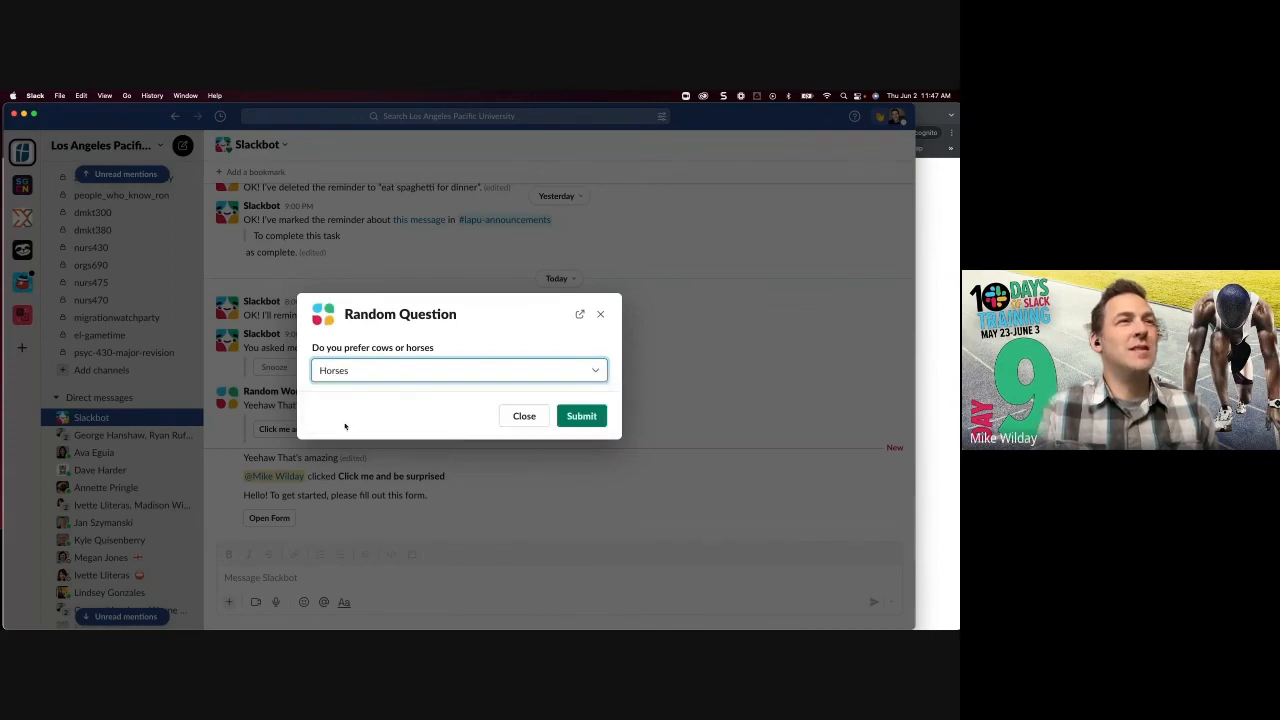
click(581, 416)
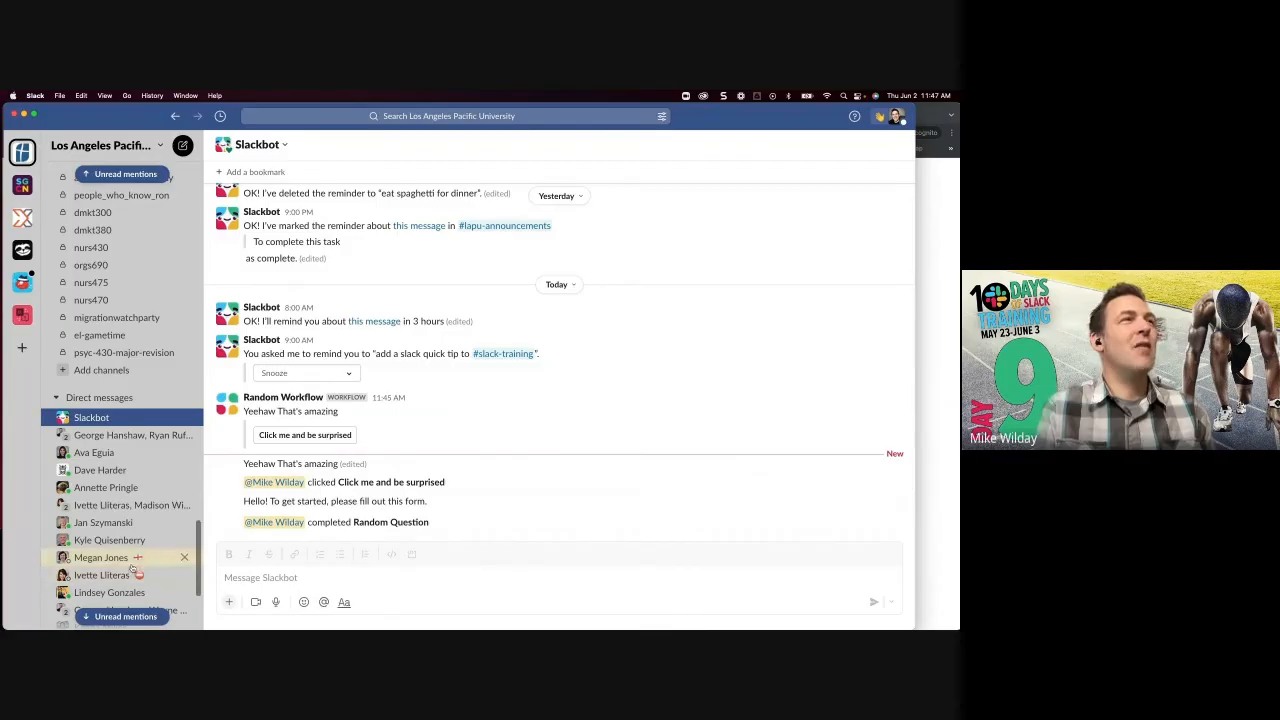
Step: Switch to Chrome and check the el-demotest channel for the Random Question submission
click(920, 203)
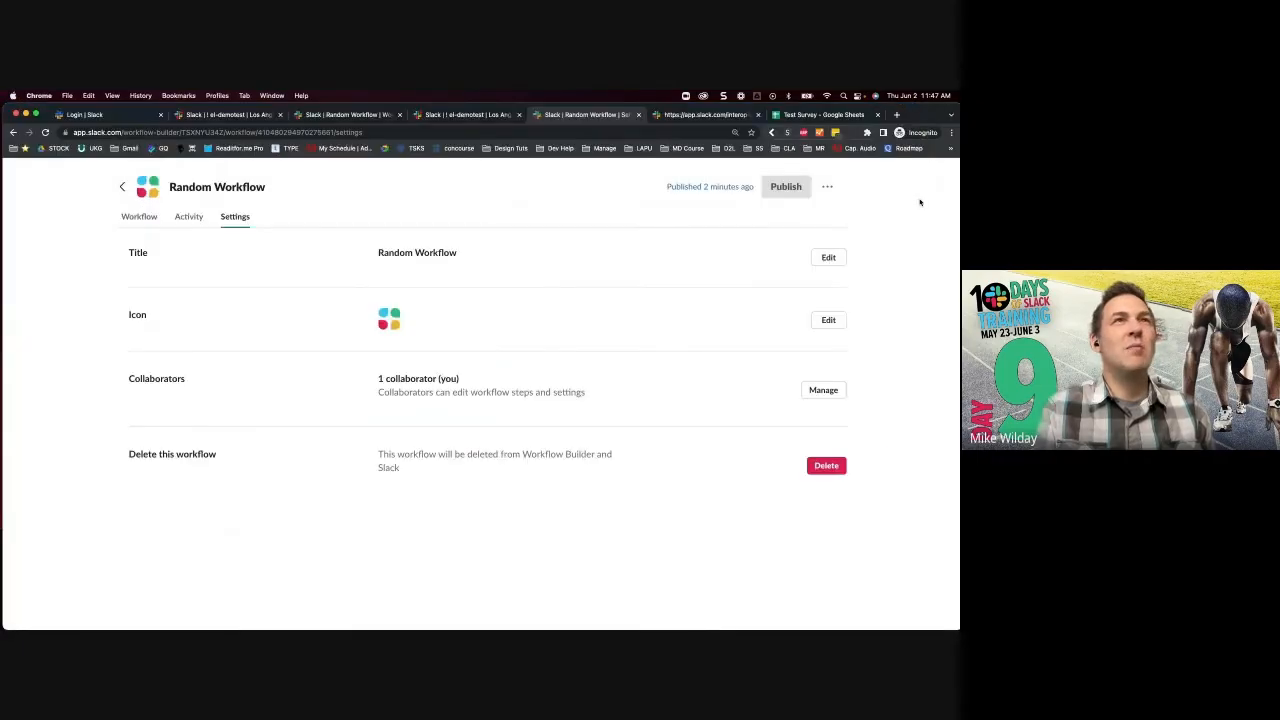
click(481, 112)
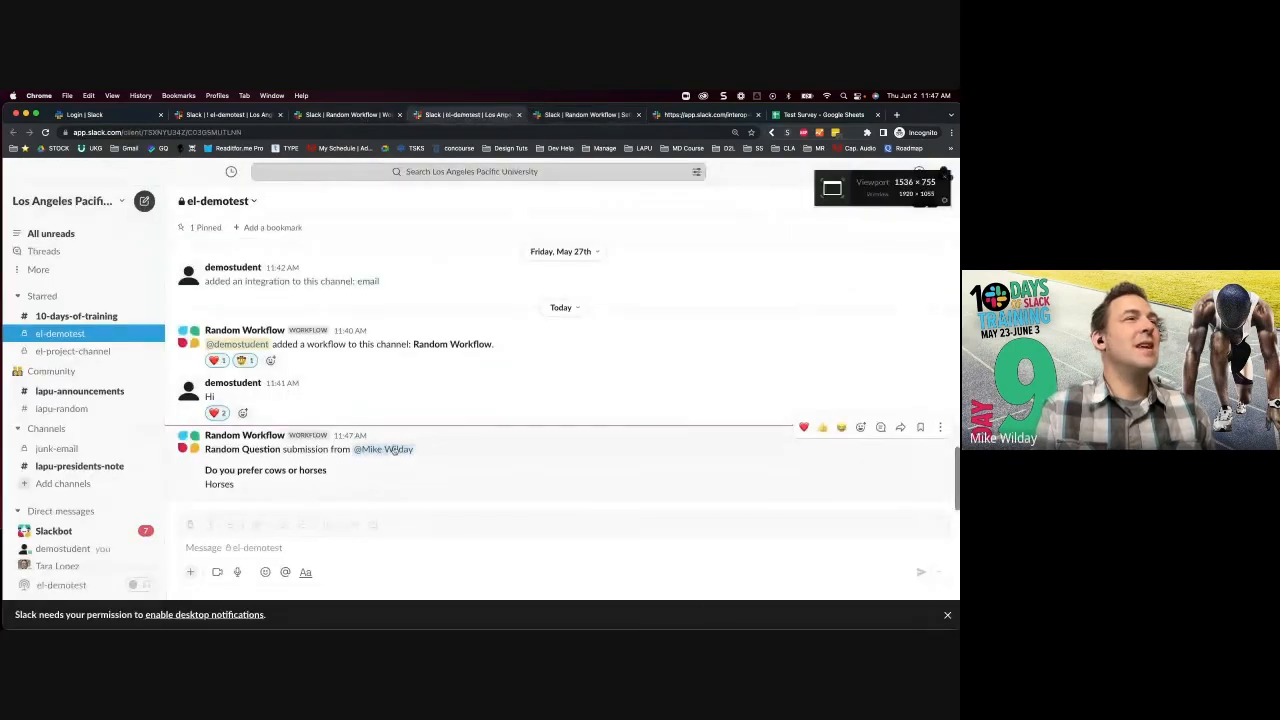